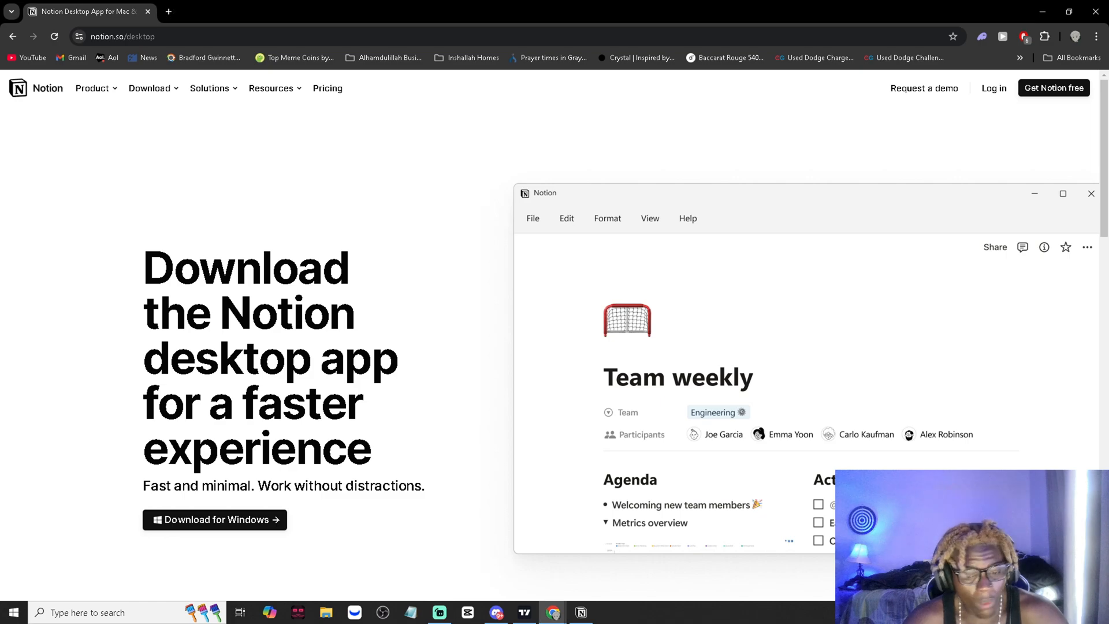
# - Download the Notion desktop app installer for Windows, and open the Home page in the Notion desktop app
pyautogui.click(198, 529)
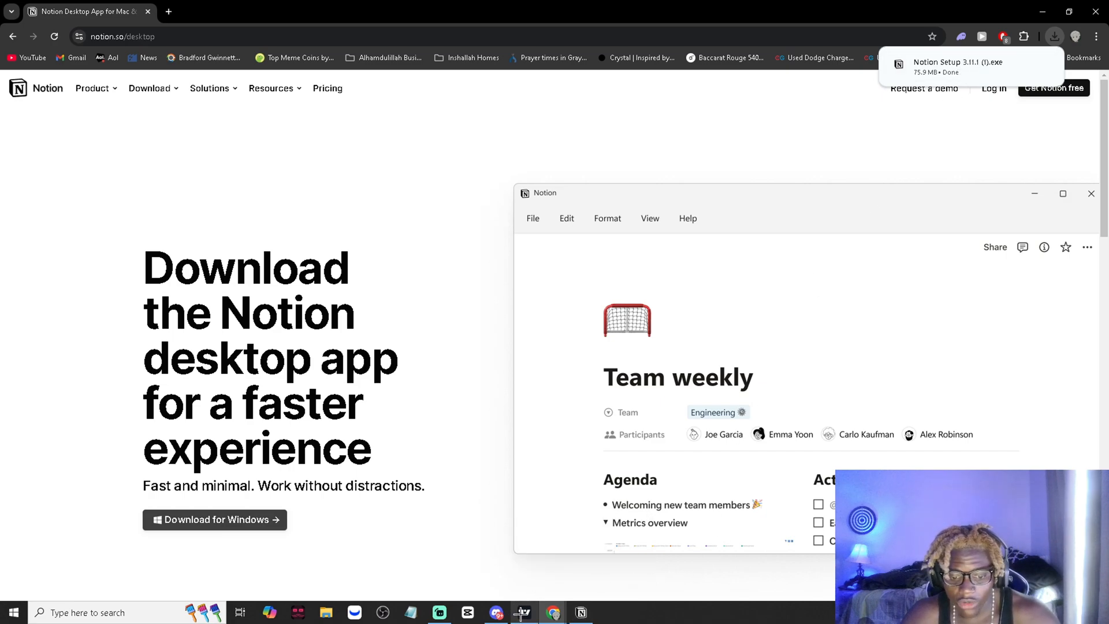
pyautogui.click(438, 610)
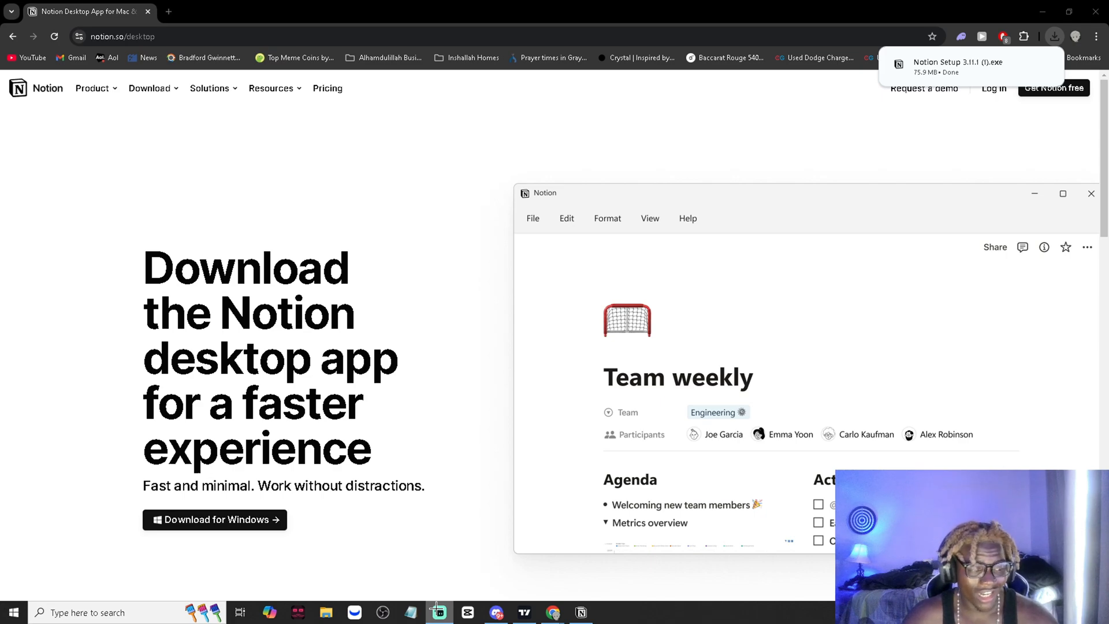
pyautogui.click(584, 612)
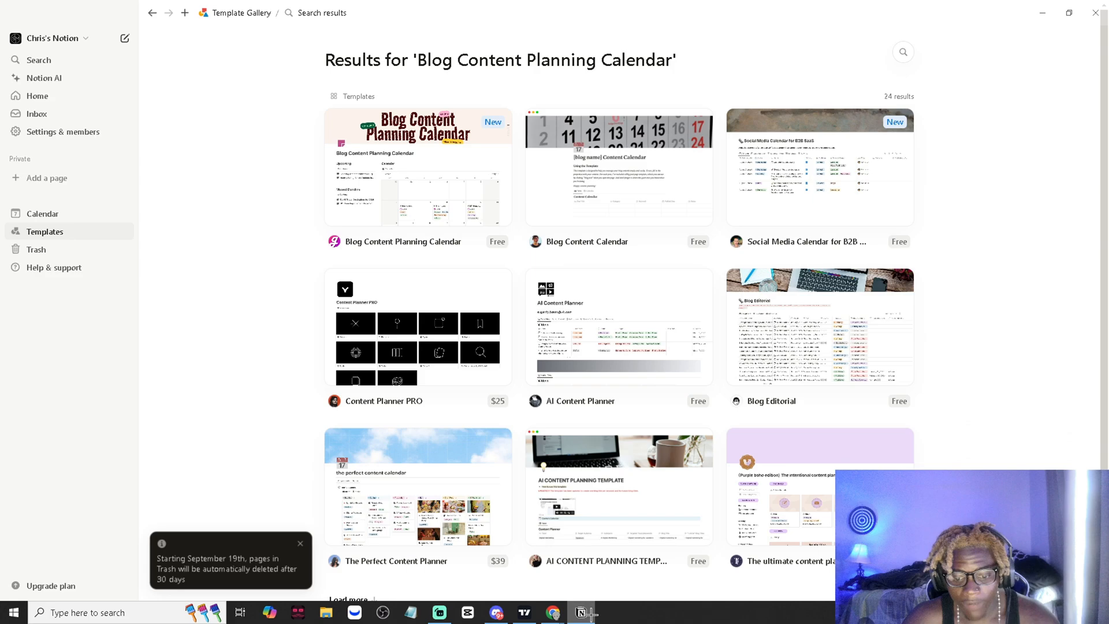
pyautogui.click(46, 101)
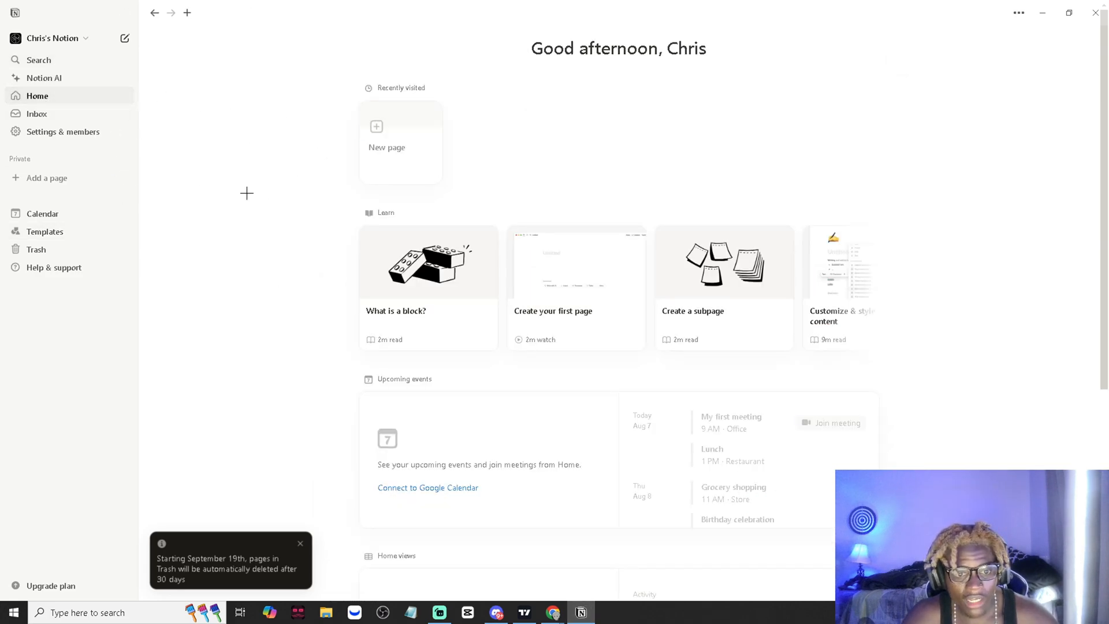
pyautogui.rightClick(584, 614)
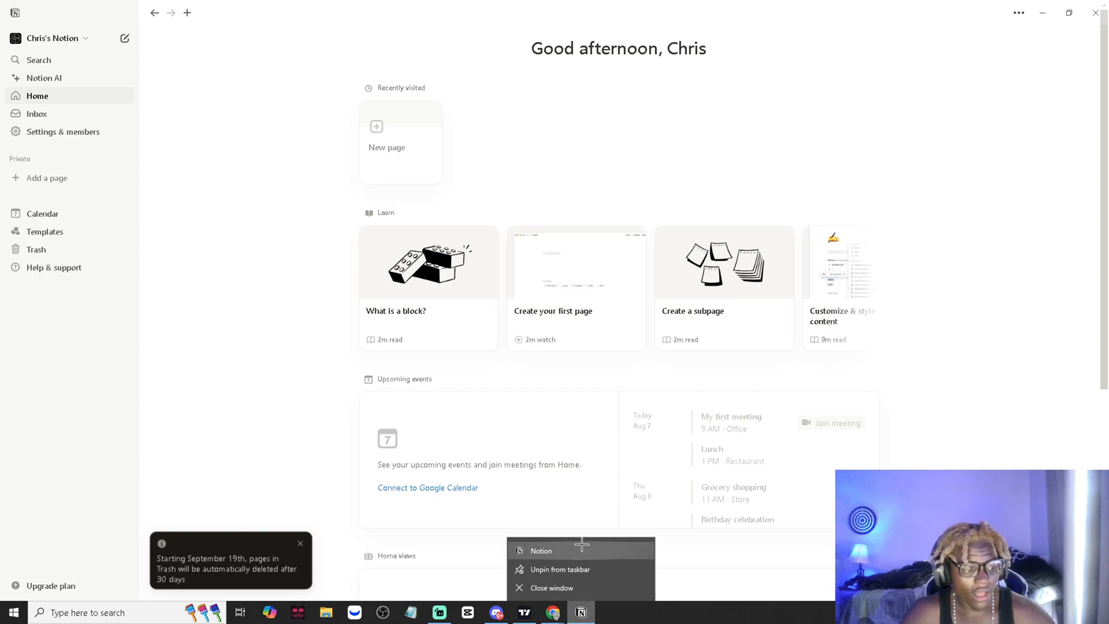
pyautogui.click(292, 383)
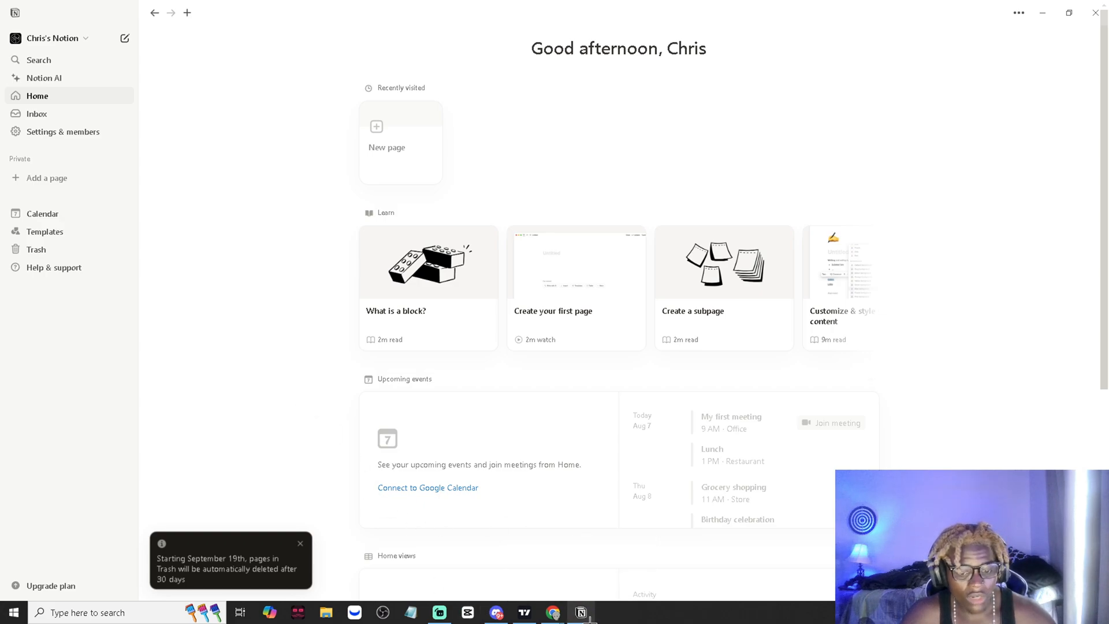
pyautogui.moveTo(591, 620)
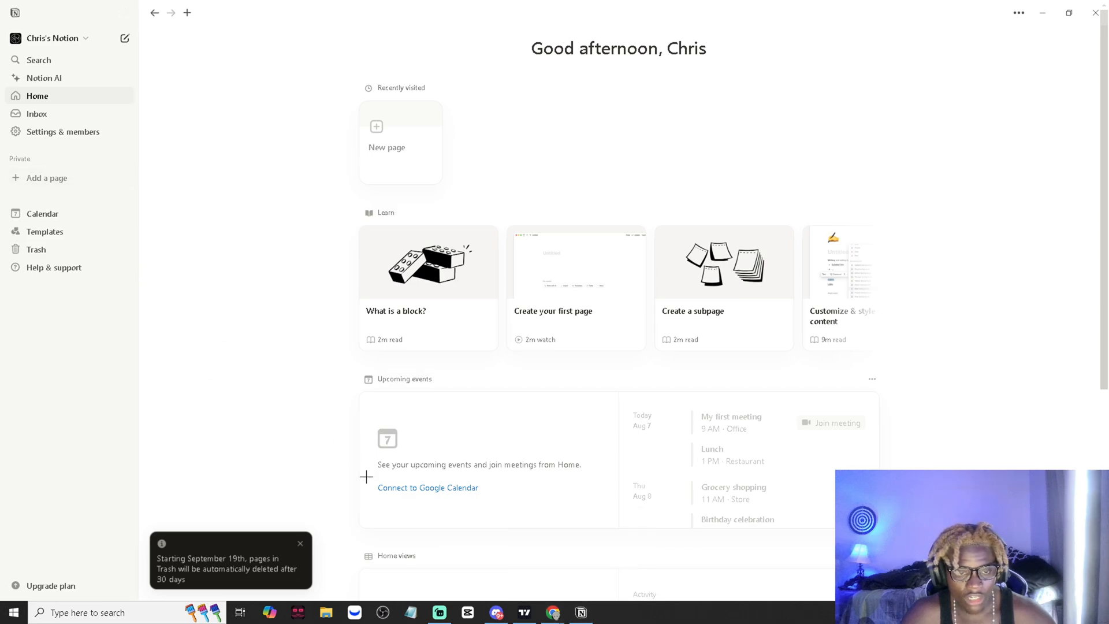
pyautogui.click(142, 611)
pyautogui.write('bnn')
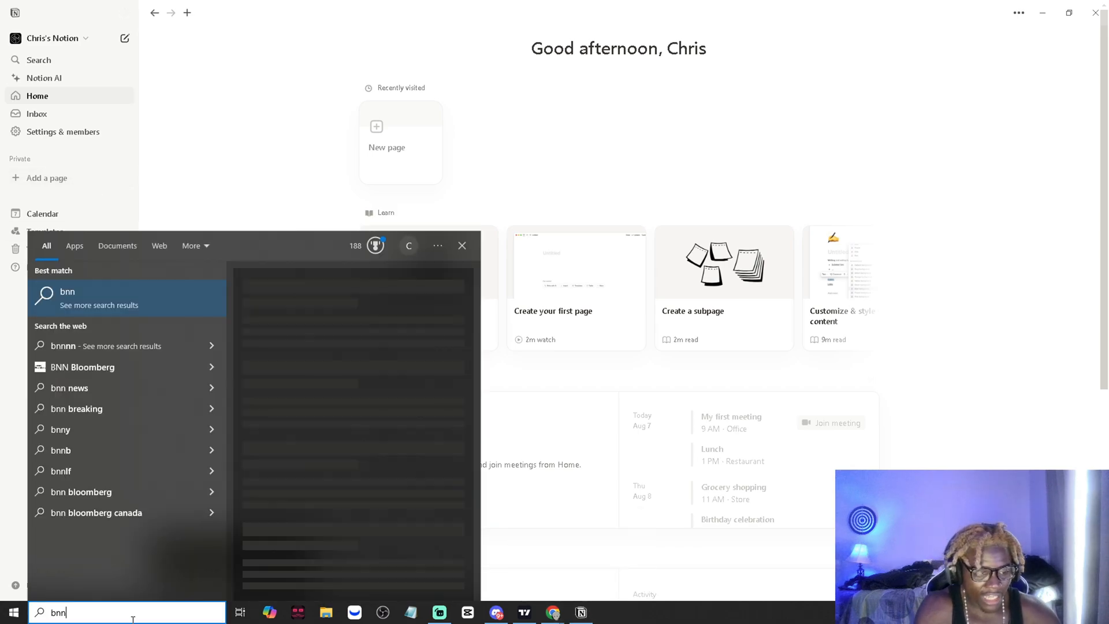
pyautogui.press('BackSpace')
pyautogui.press('BackSpace')
pyautogui.write('no')
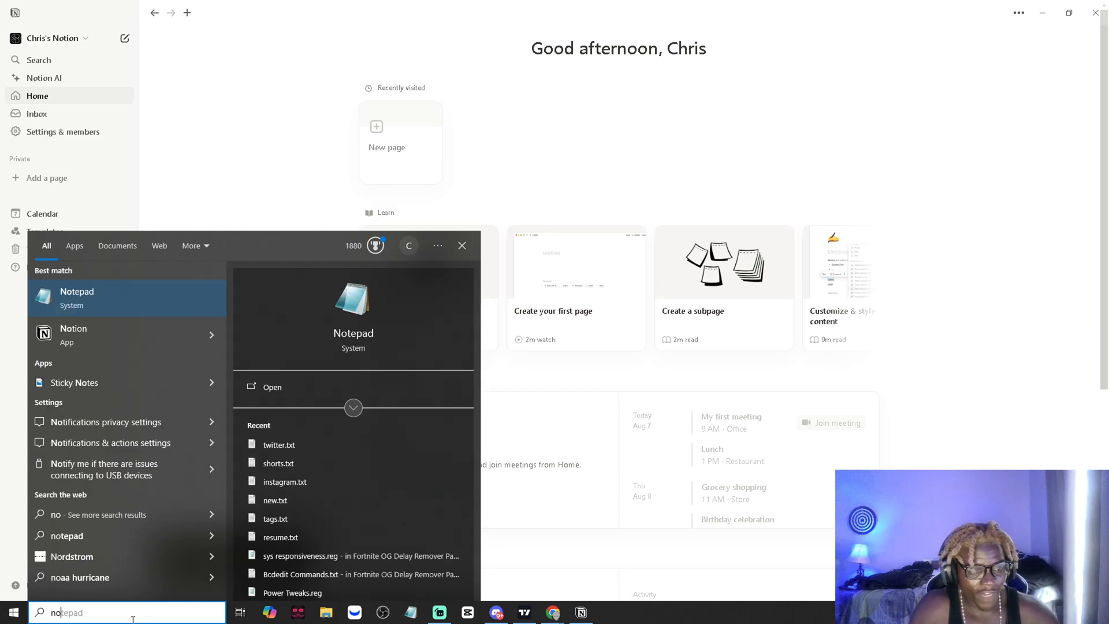
pyautogui.click(166, 209)
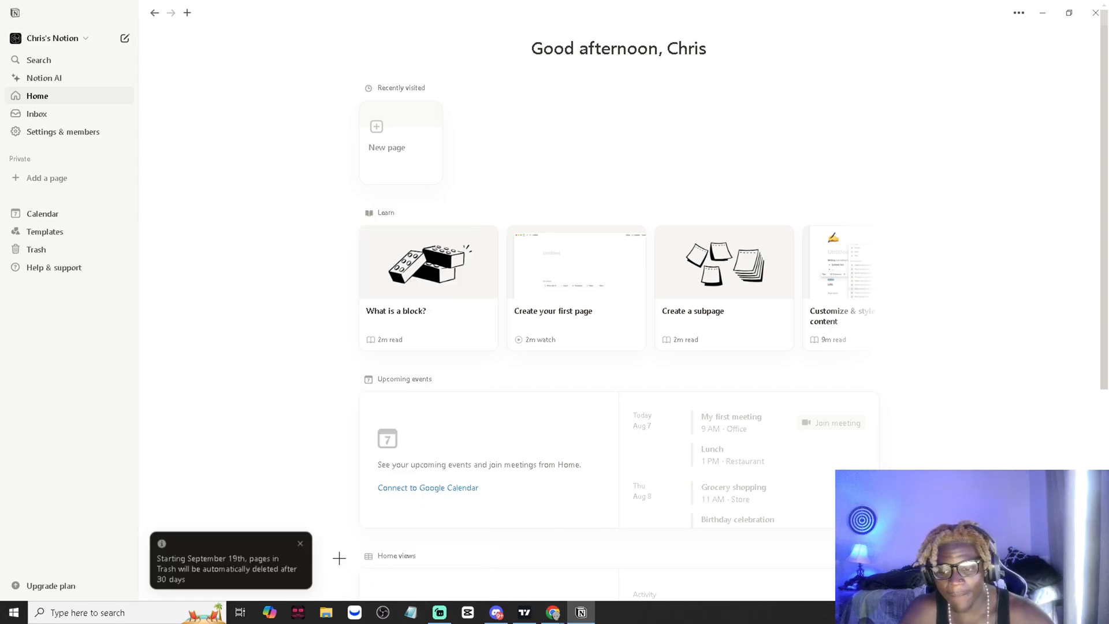
# - Add a new private page and open the template gallery from its starting options
pyautogui.click(36, 184)
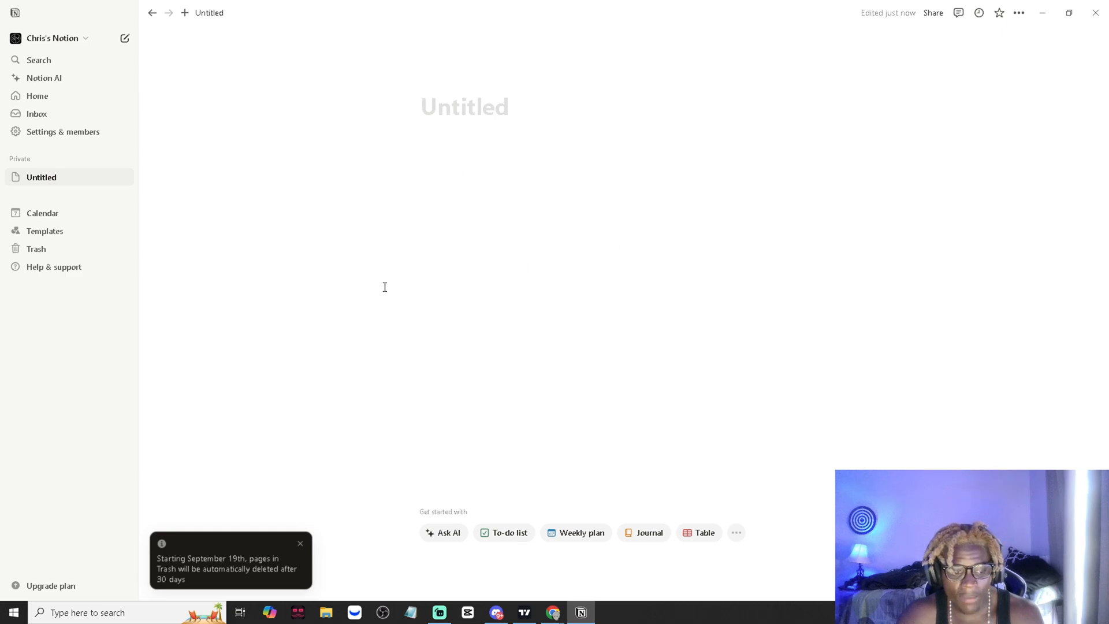
pyautogui.click(301, 543)
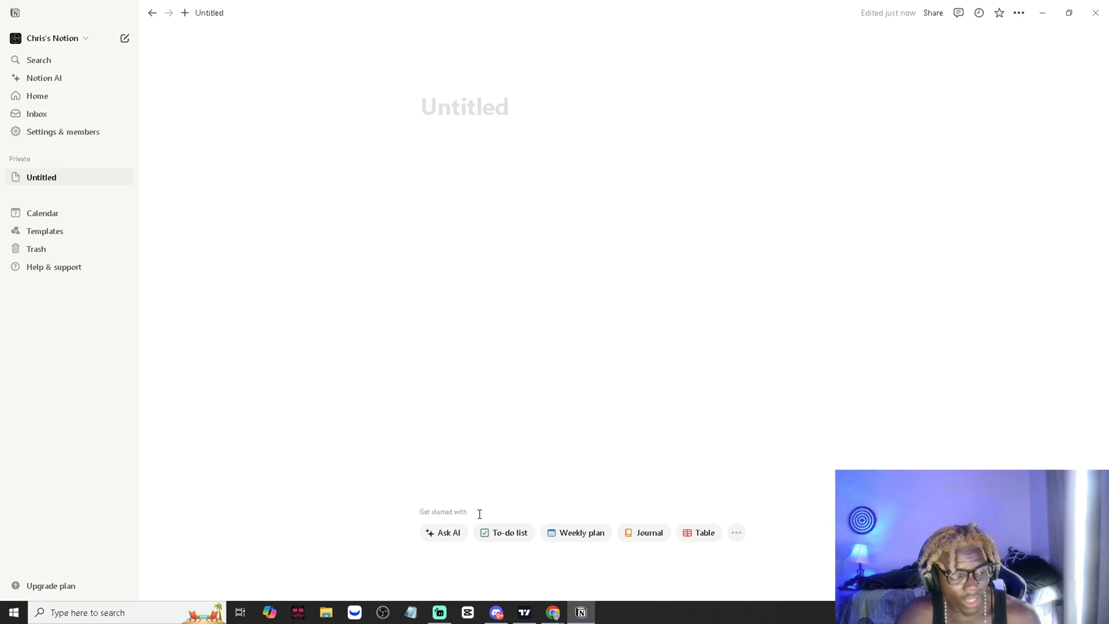
pyautogui.click(737, 537)
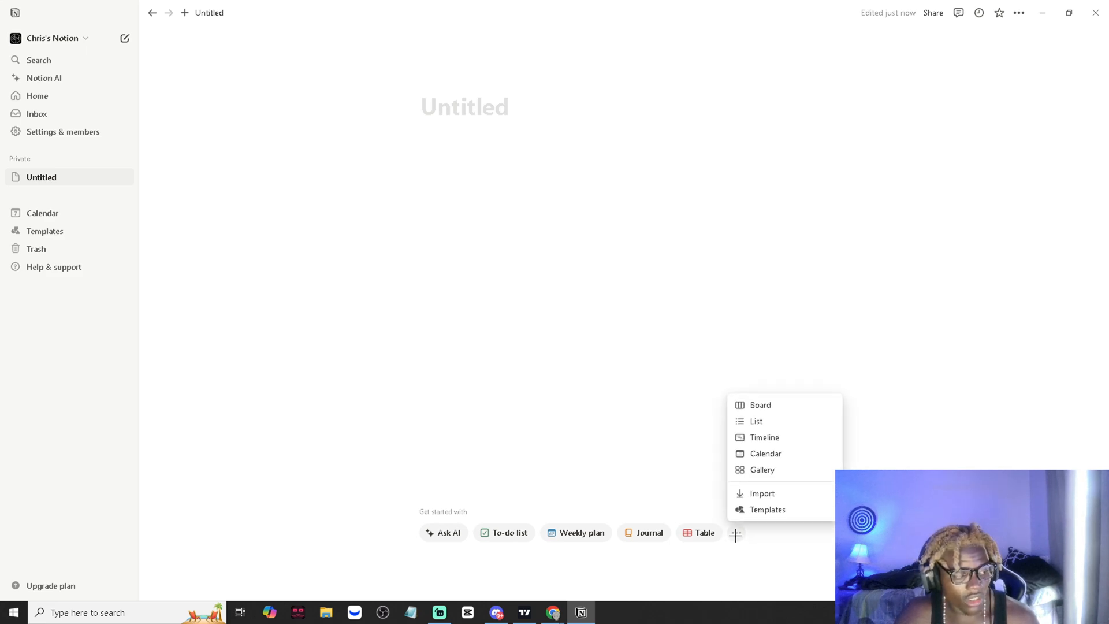
pyautogui.click(768, 509)
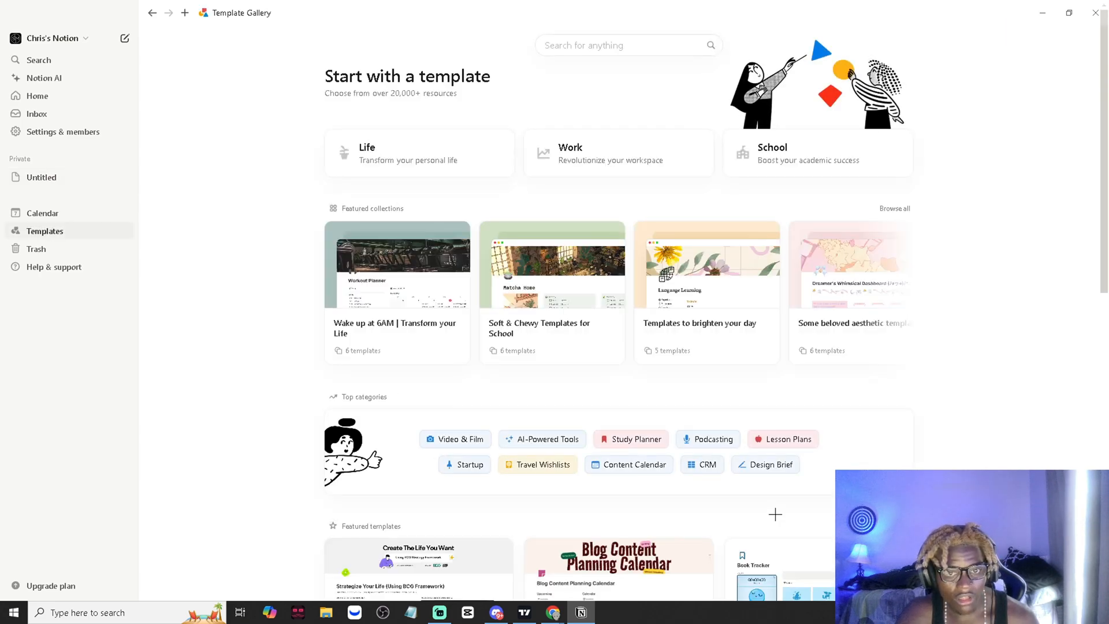
pyautogui.click(597, 53)
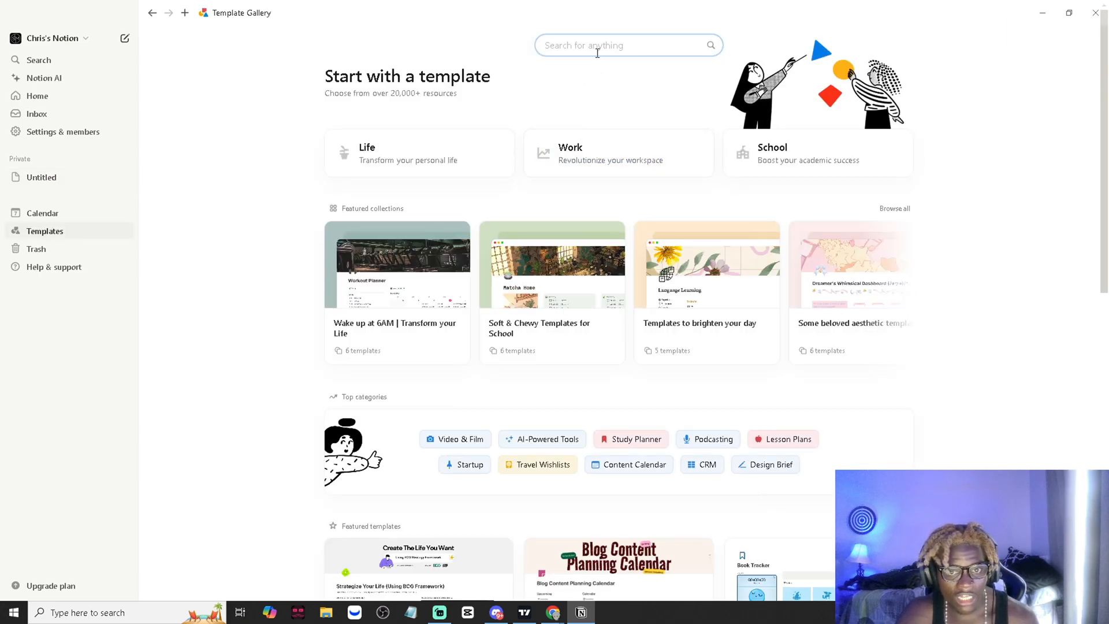
pyautogui.hotkey('ctrl', 'v')
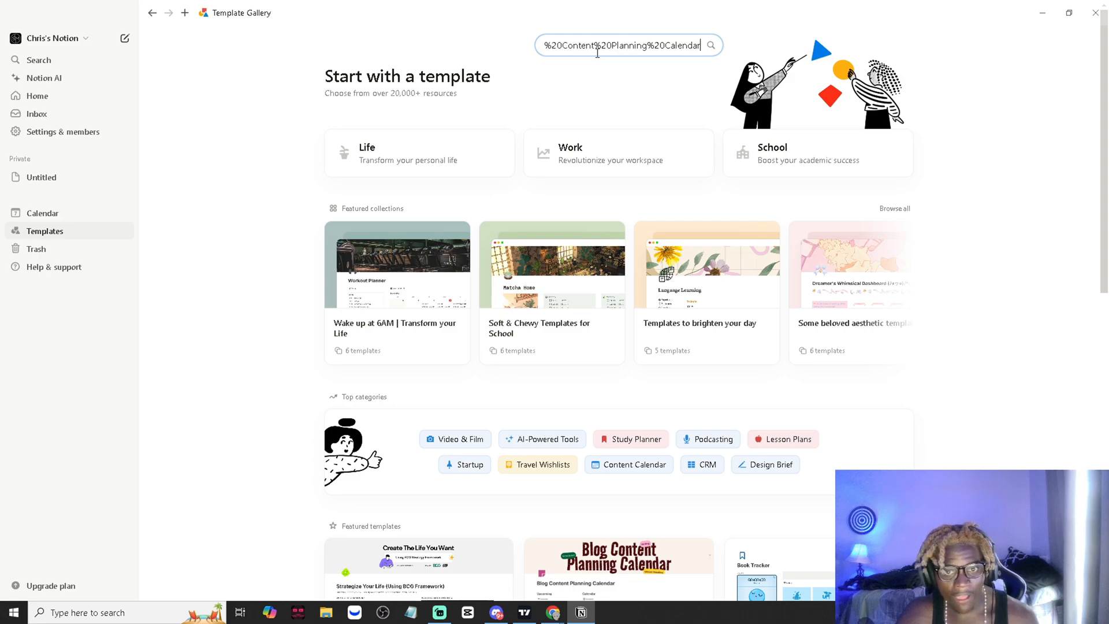
pyautogui.hotkey('ctrl', 'z')
pyautogui.click(497, 612)
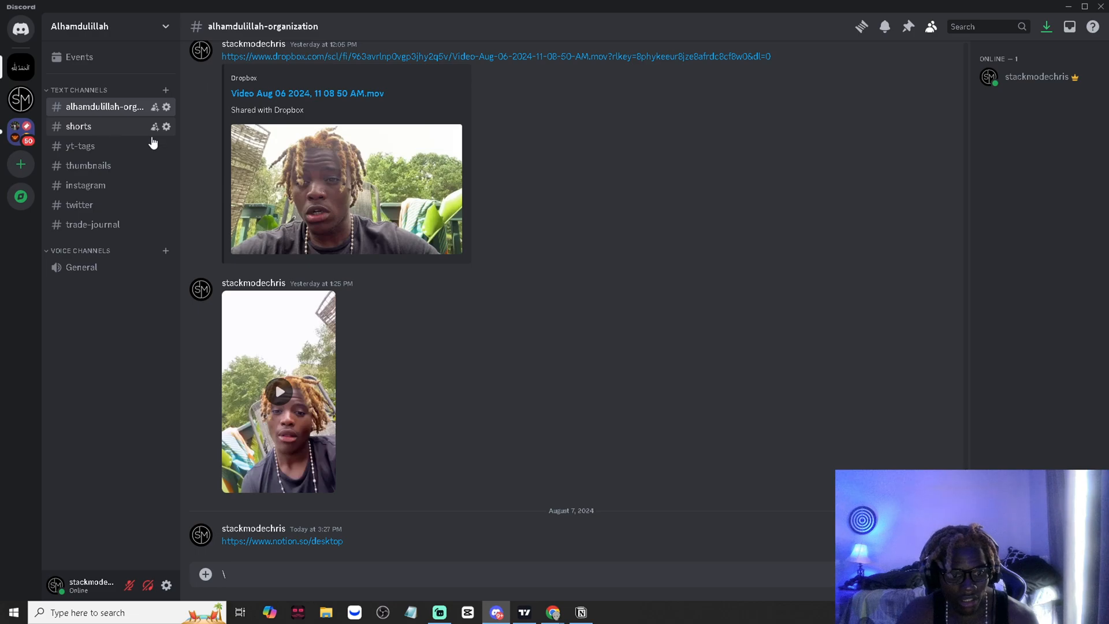
pyautogui.scroll(2, 520, 127)
pyautogui.click(1074, 6)
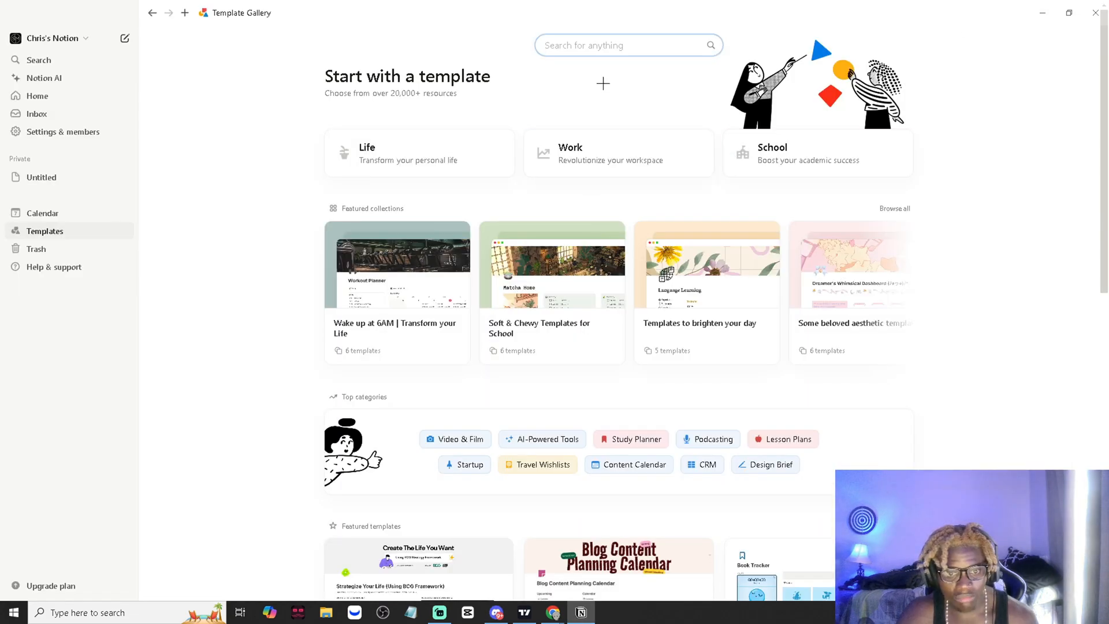
# - Search the template gallery for "blog content planning"
pyautogui.write('blog con')
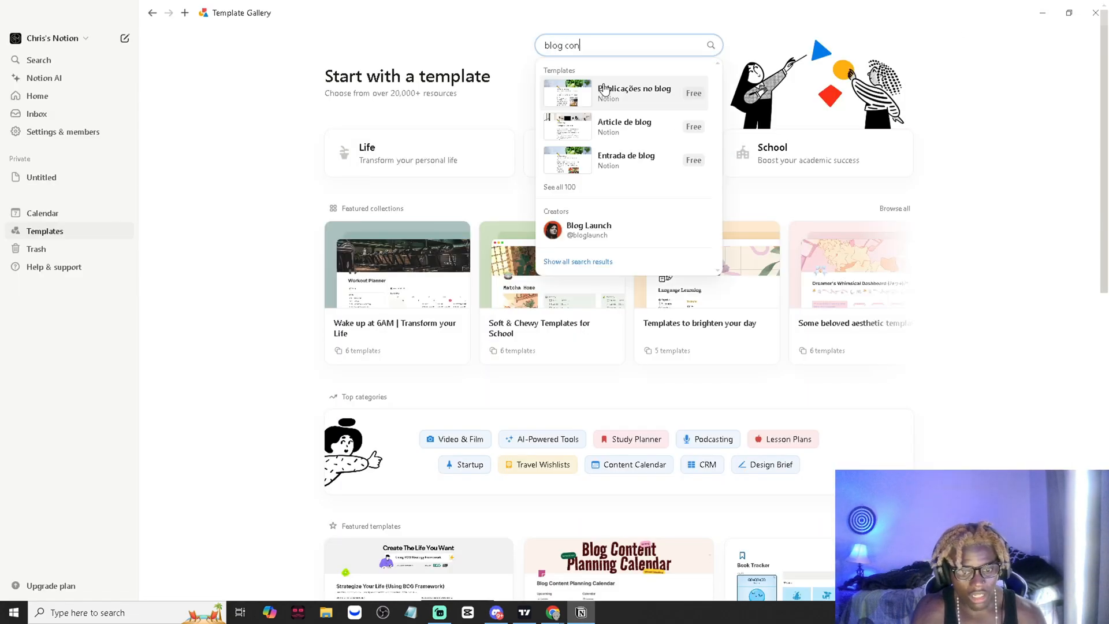
pyautogui.write('tent planning')
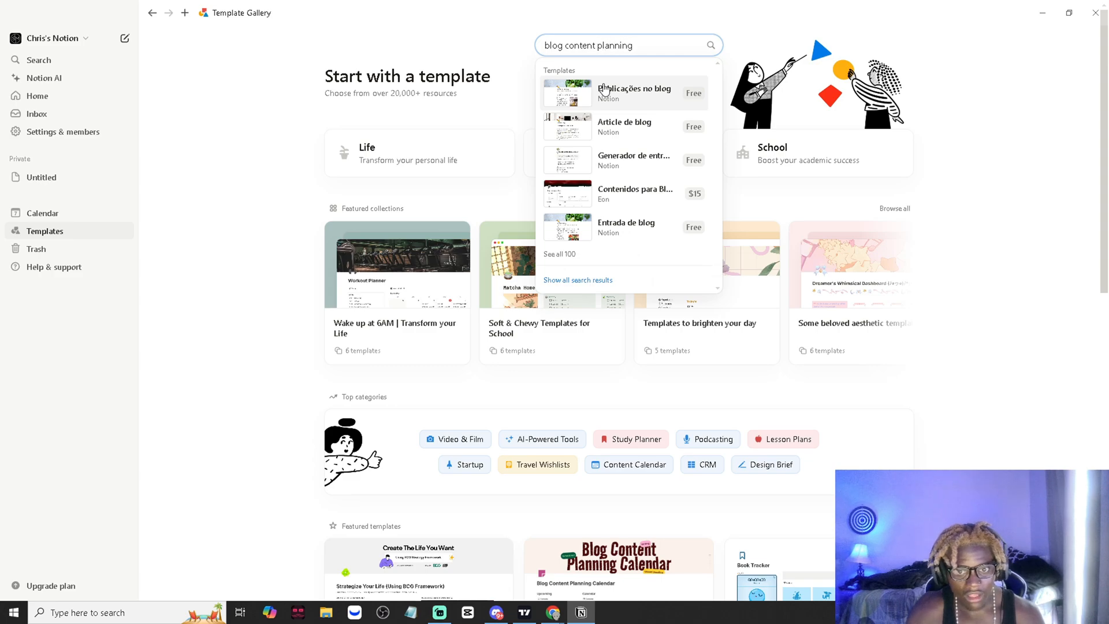
pyautogui.press('Return')
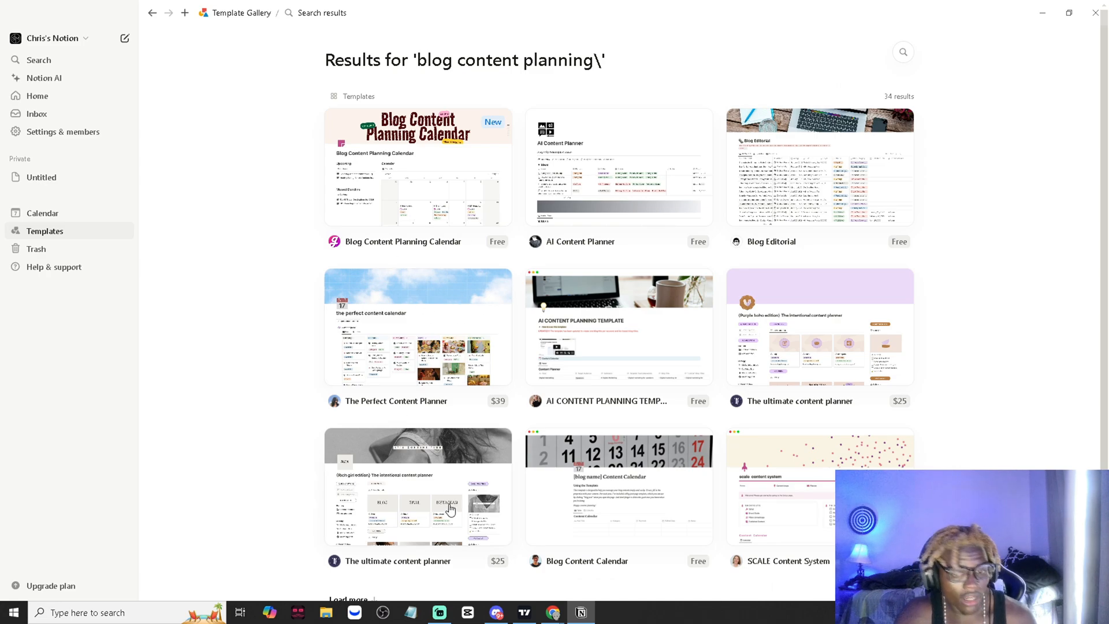
pyautogui.click(496, 612)
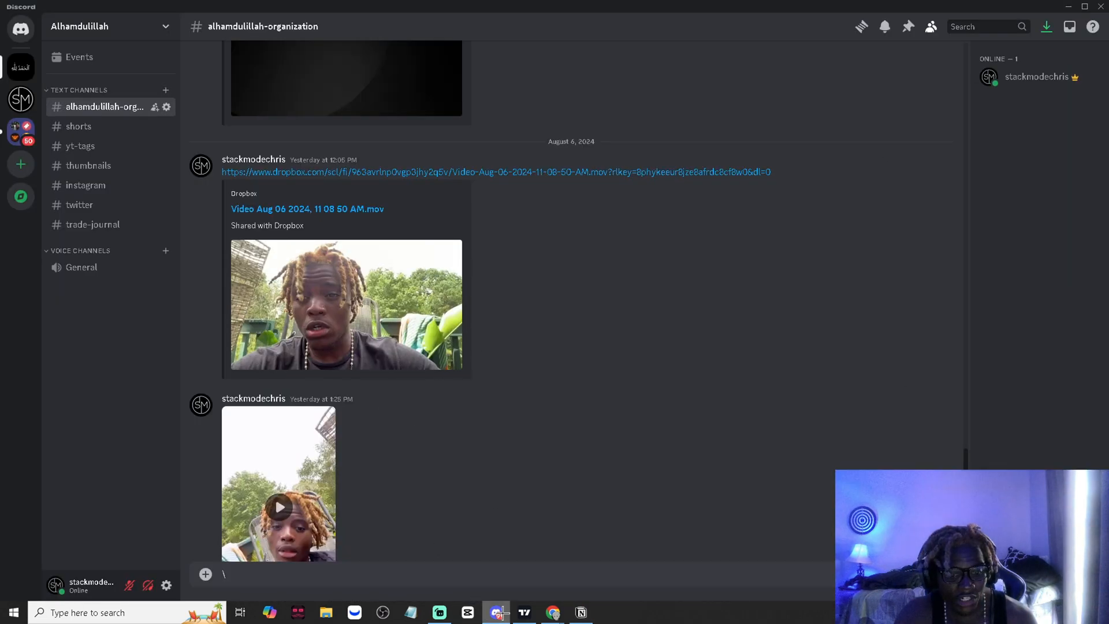
pyautogui.moveTo(497, 612)
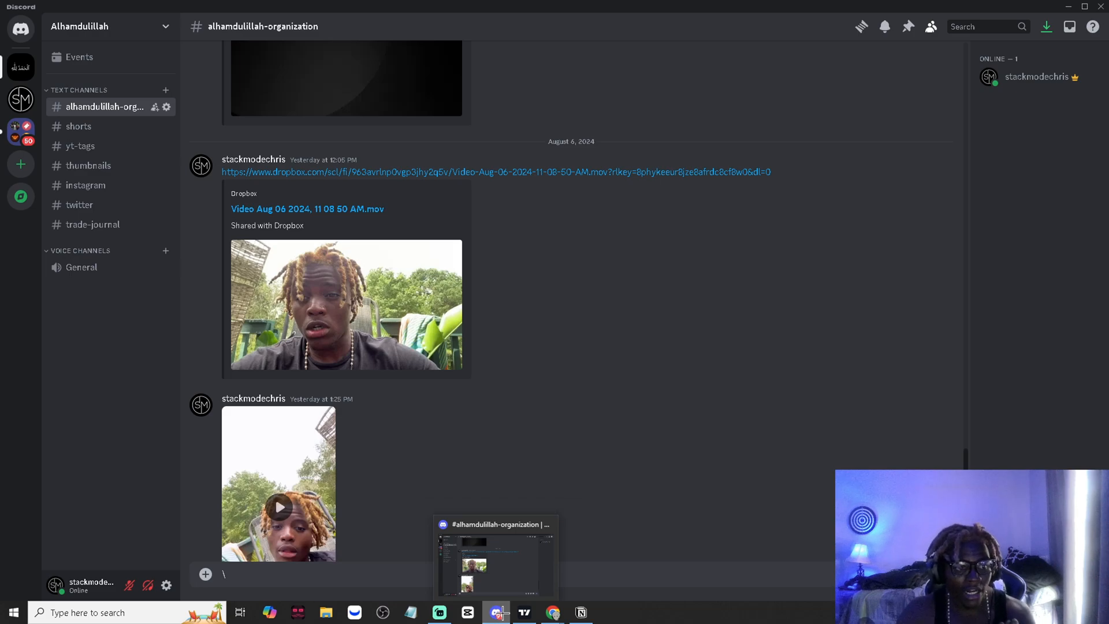
pyautogui.click(502, 613)
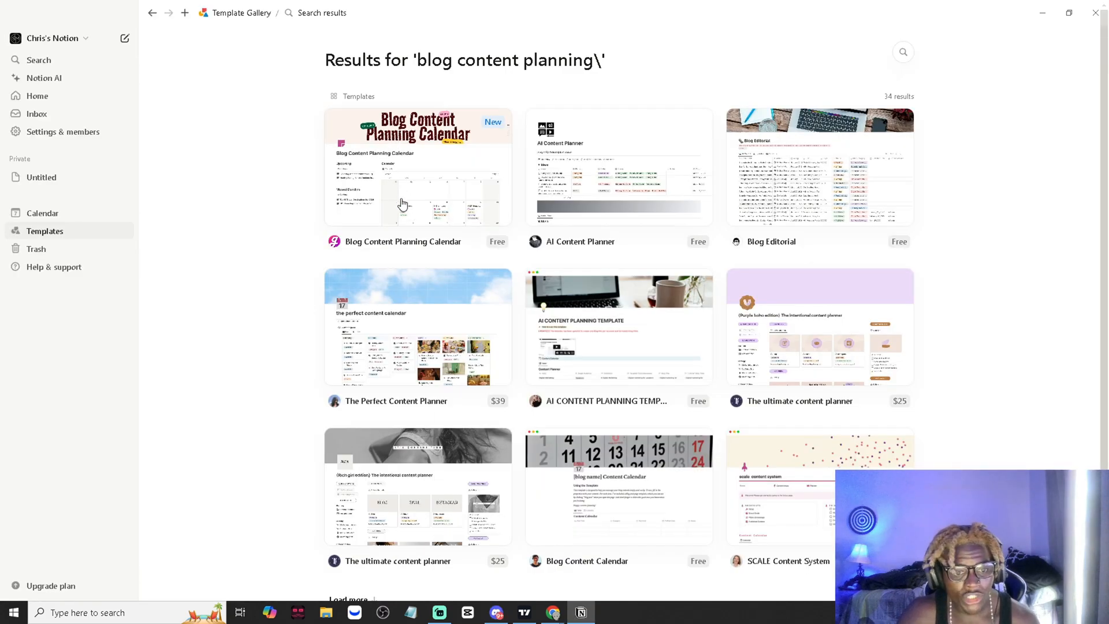
# - Open the free Blog Content Planning Calendar template and go to its creator's download page in the browser
pyautogui.click(459, 206)
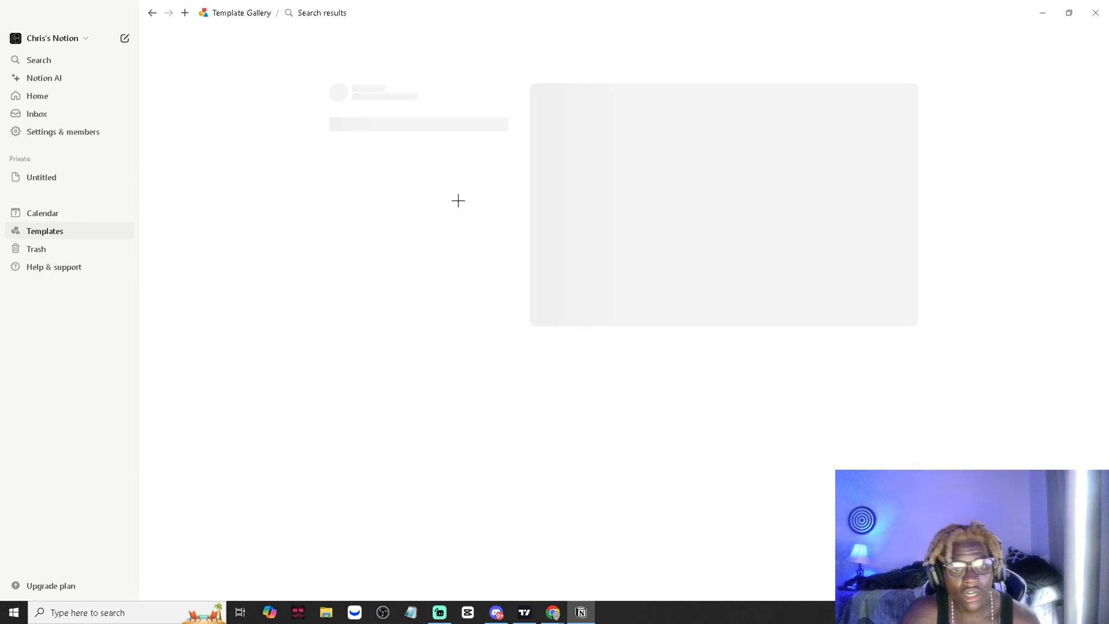
pyautogui.click(359, 208)
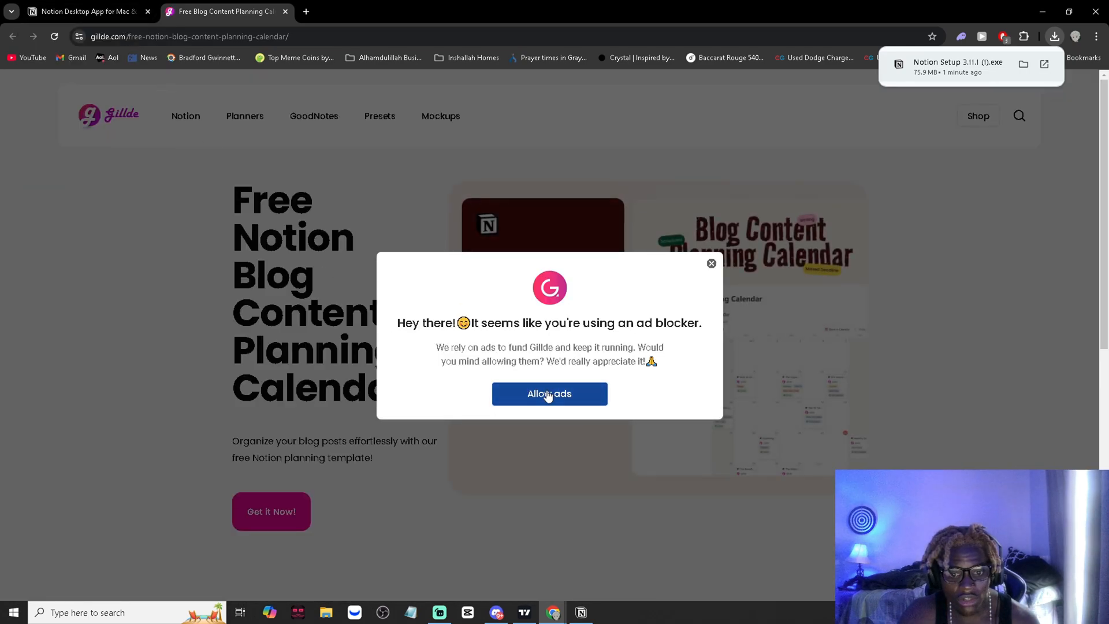
# - Pause AdBlock on the template creator's site and refresh the page
pyautogui.click(548, 396)
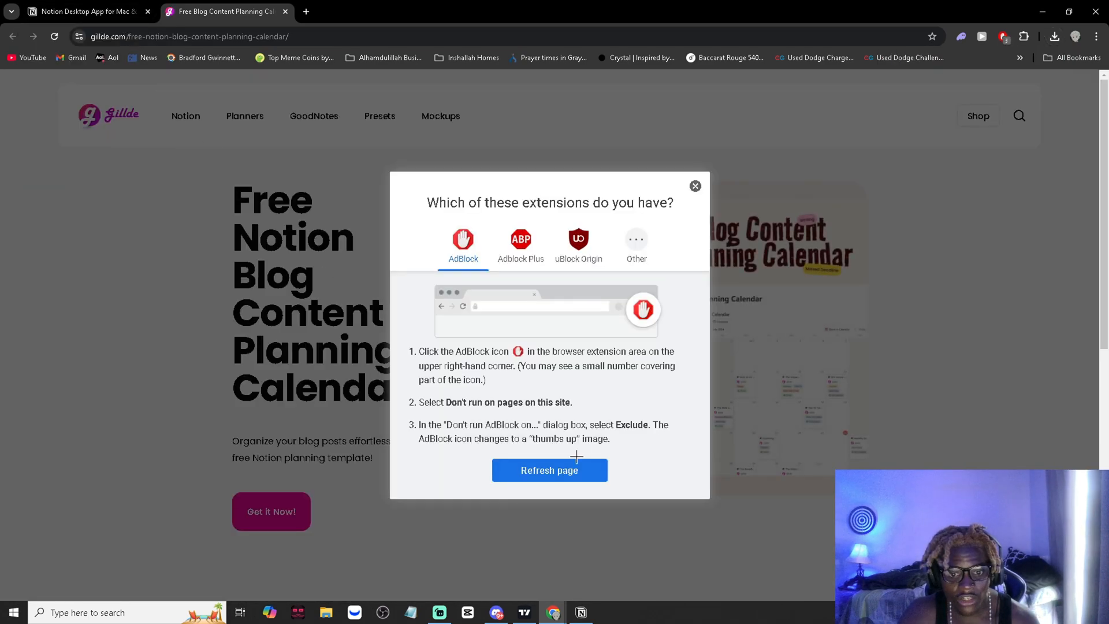
pyautogui.click(1002, 38)
pyautogui.click(996, 65)
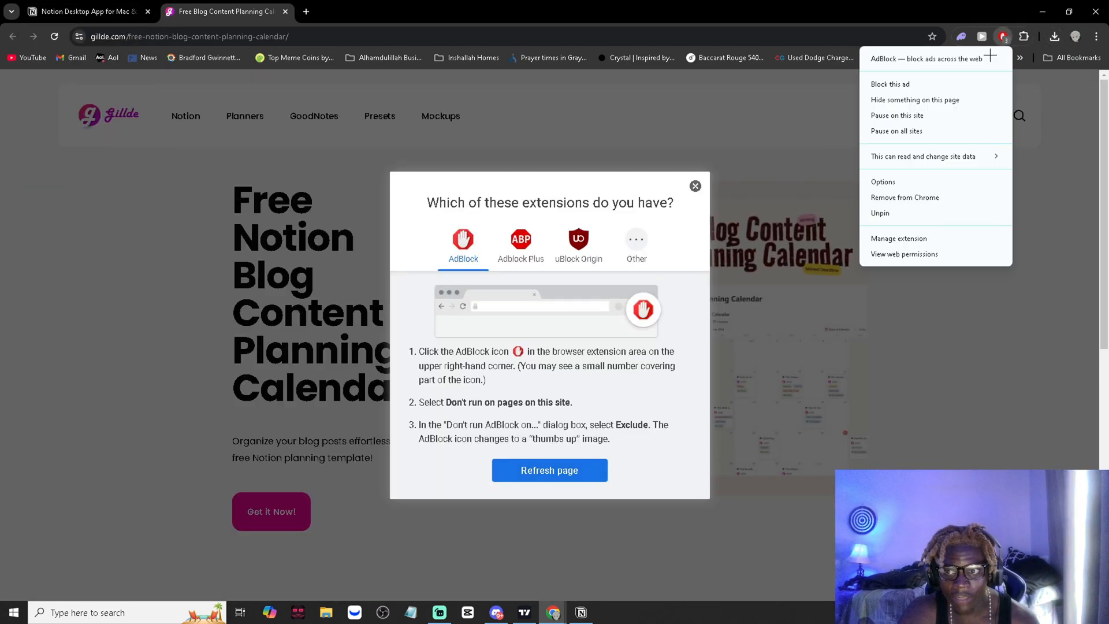
pyautogui.click(907, 116)
pyautogui.click(560, 476)
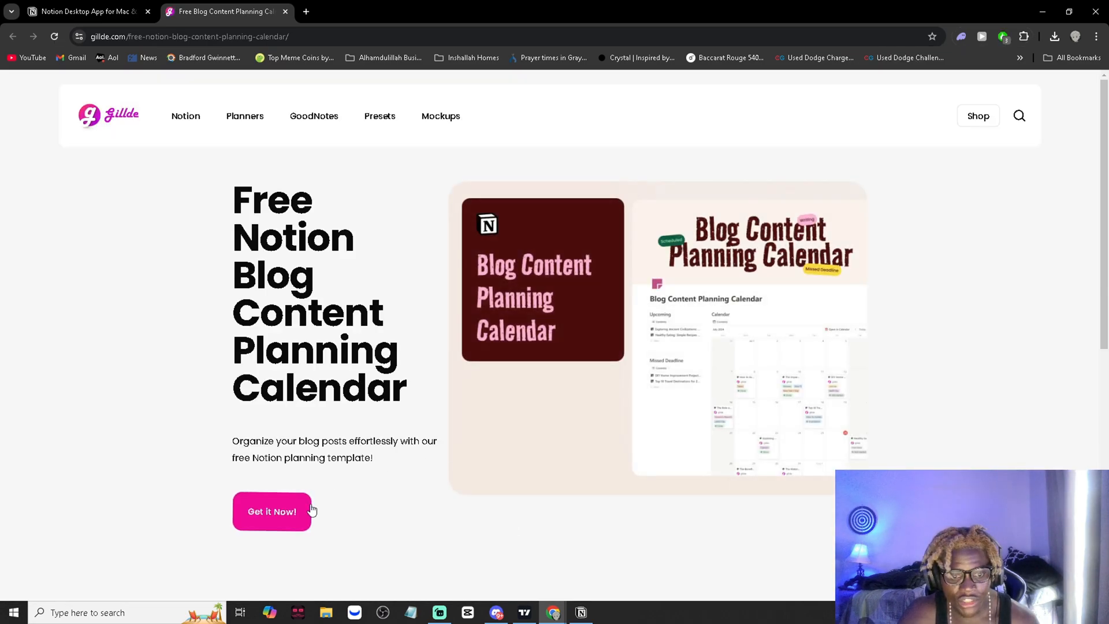
# - Request the free Notion Blog Content Planning Calendar, enter the recipient's e-mail address, and submit the order
pyautogui.click(305, 511)
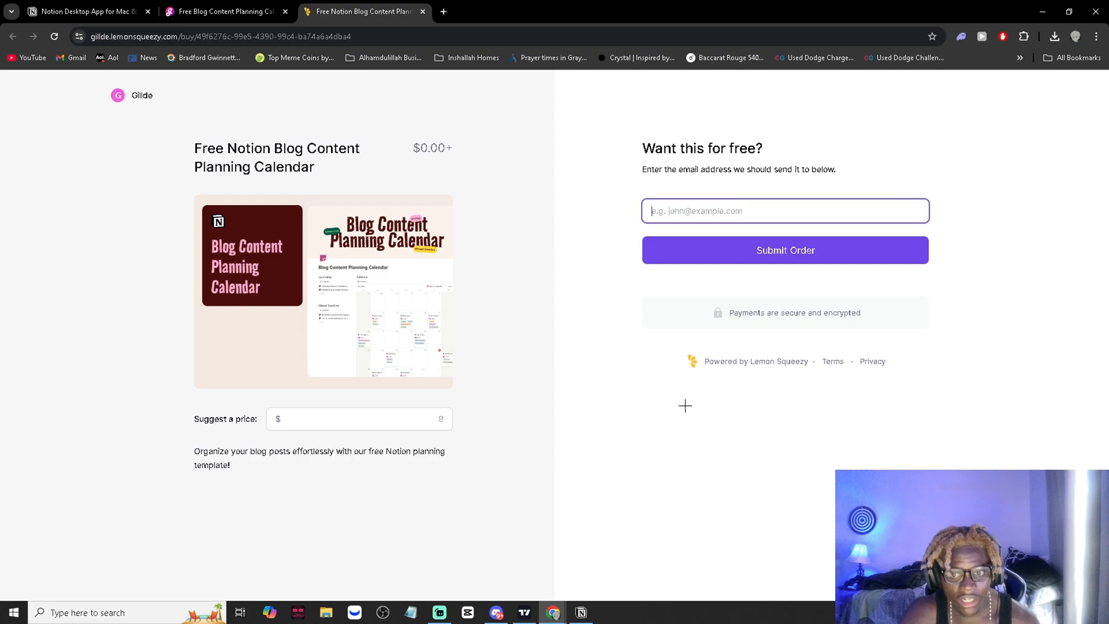
pyautogui.write('123')
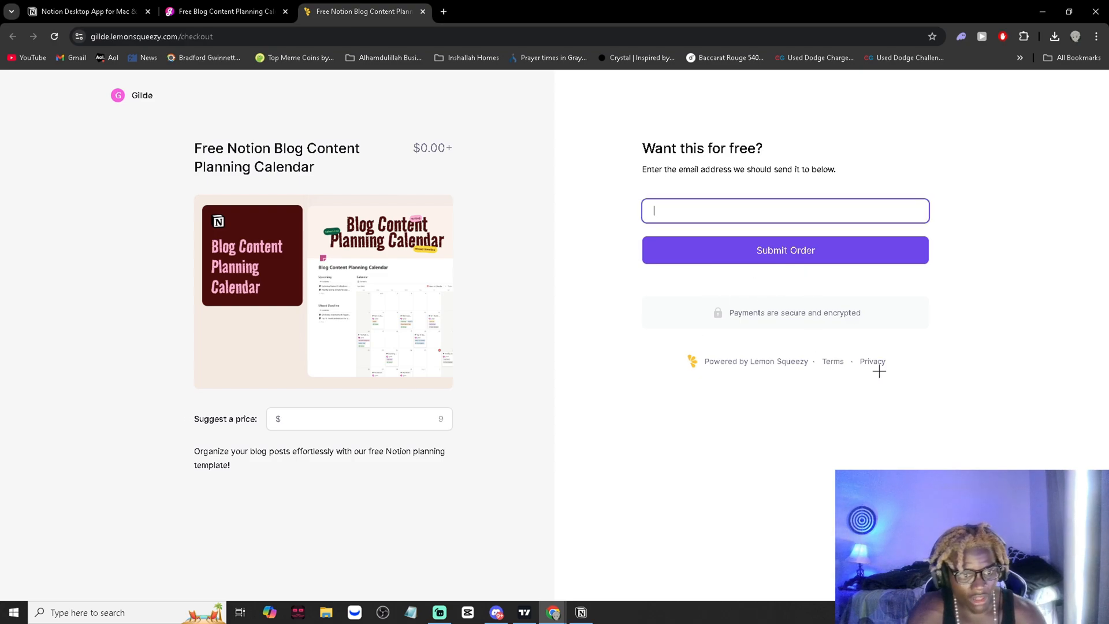
pyautogui.write('@gmail')
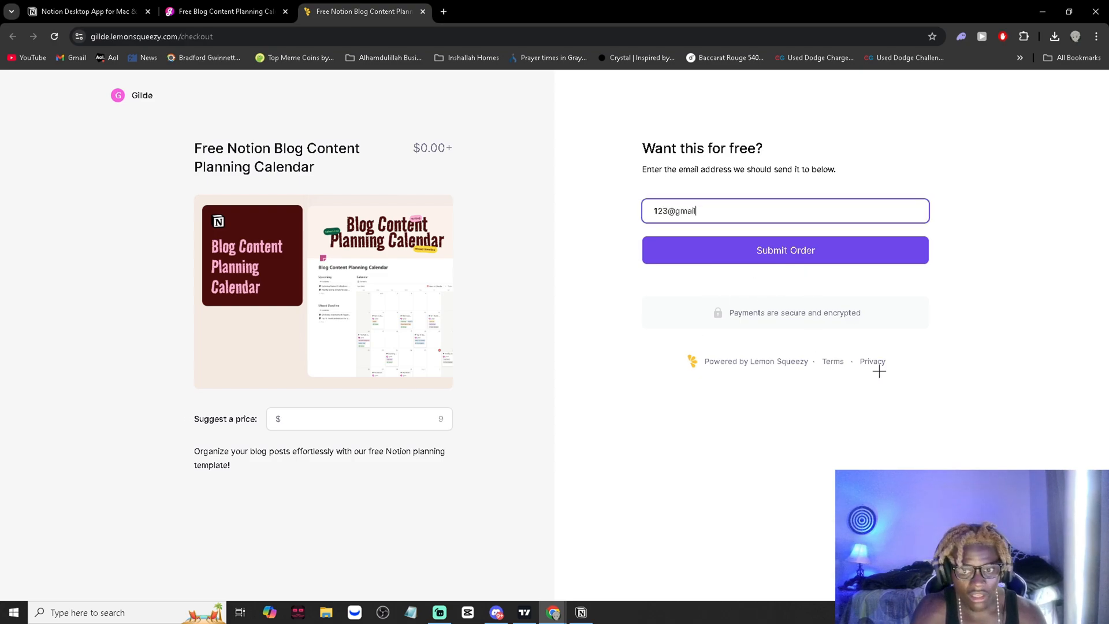
pyautogui.write('.coim')
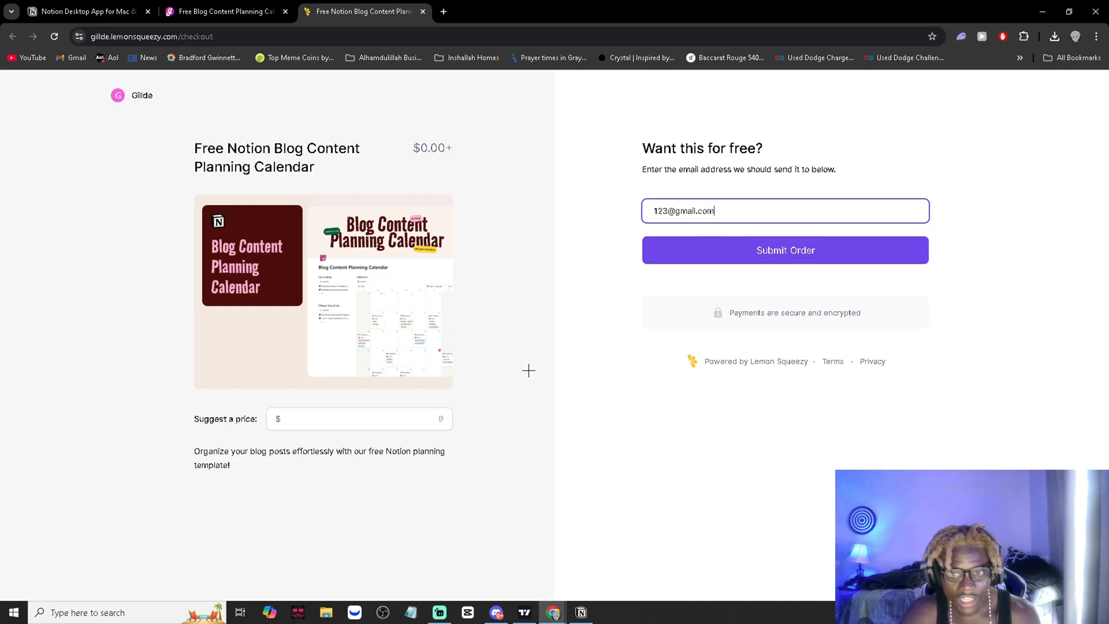
pyautogui.click(387, 417)
pyautogui.press('Return')
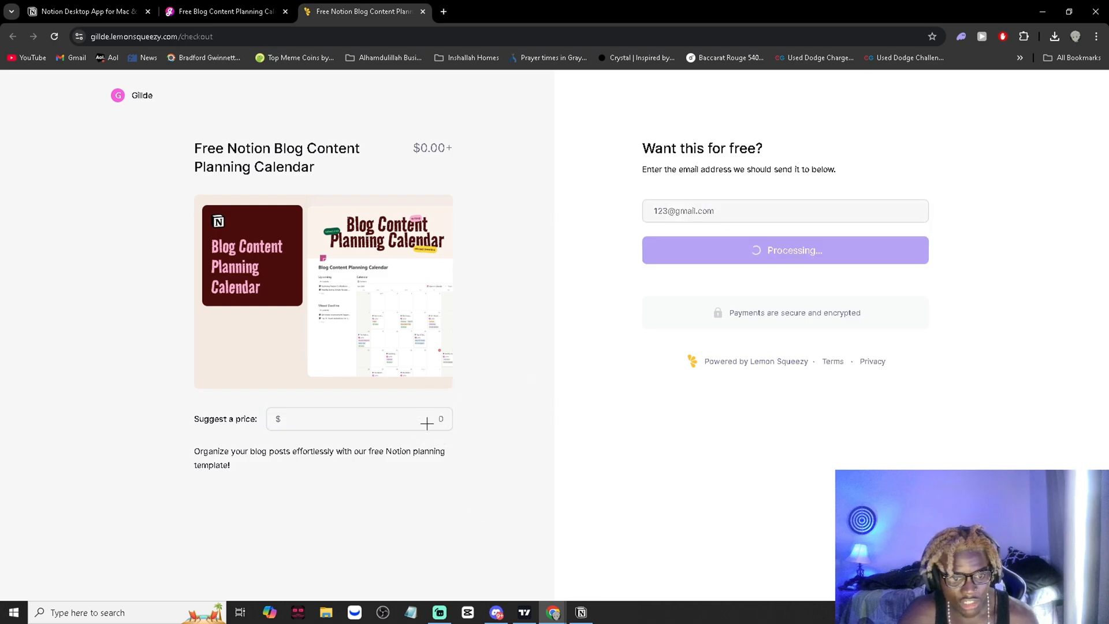
pyautogui.click(757, 252)
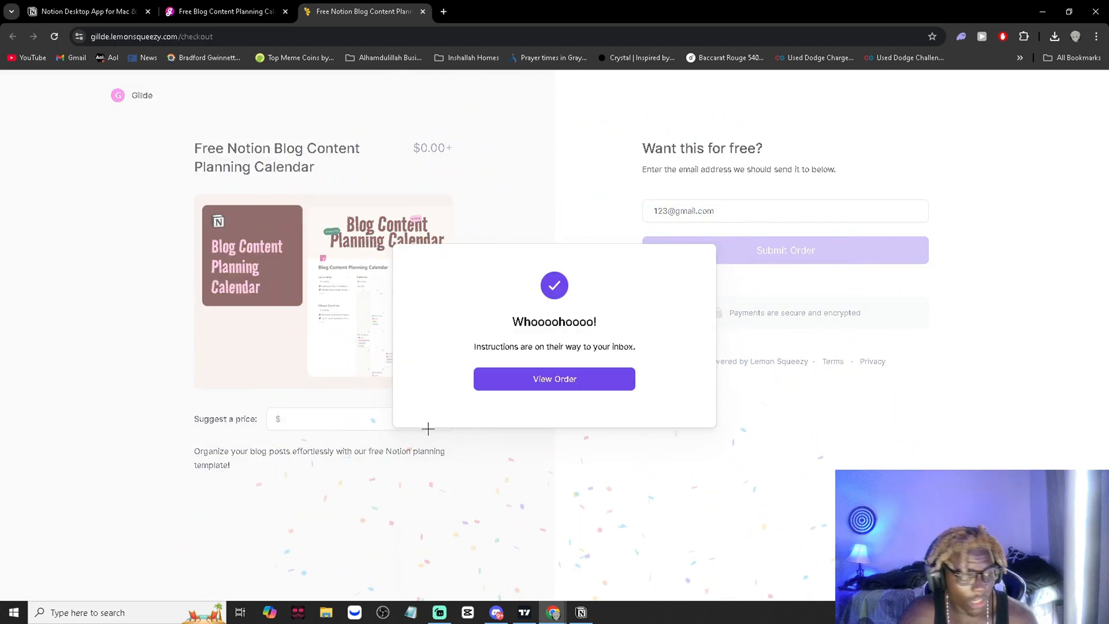
# - View the completed order and open the Blog Content Planning Calendar template from its link
pyautogui.middleClick(74, 58)
pyautogui.middleClick(469, 7)
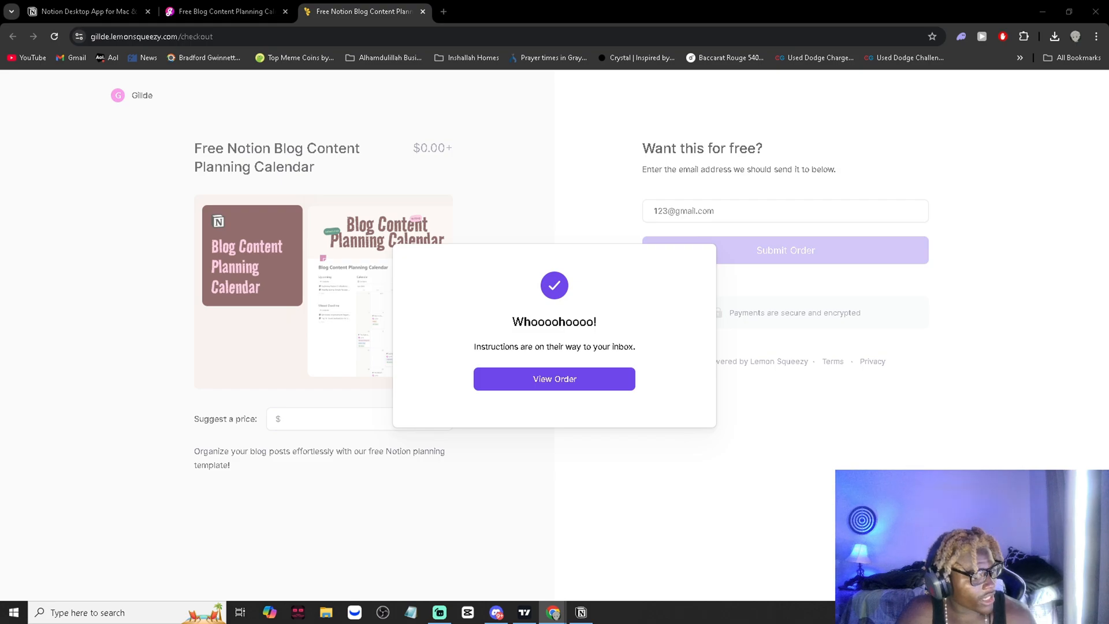
pyautogui.click(555, 379)
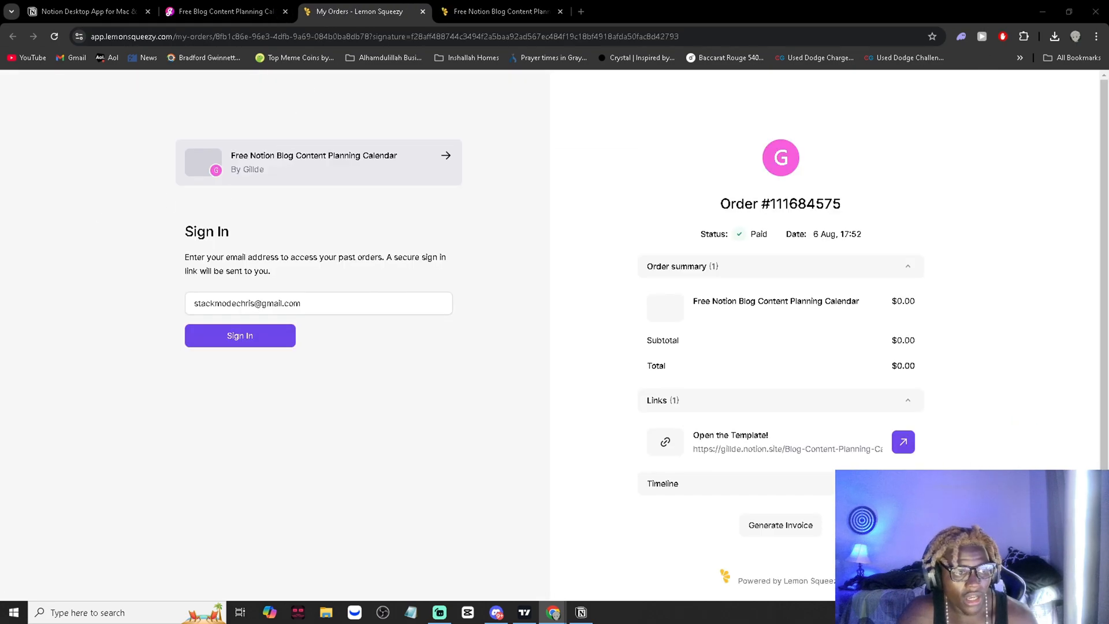
pyautogui.scroll(-1, 543, 431)
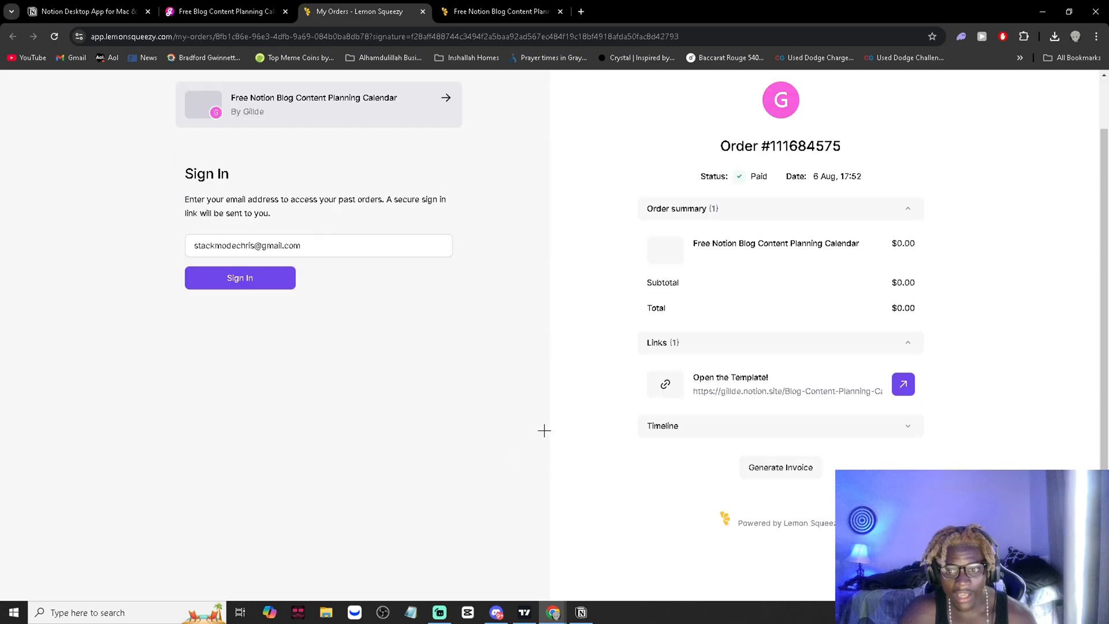
pyautogui.scroll(1, 544, 431)
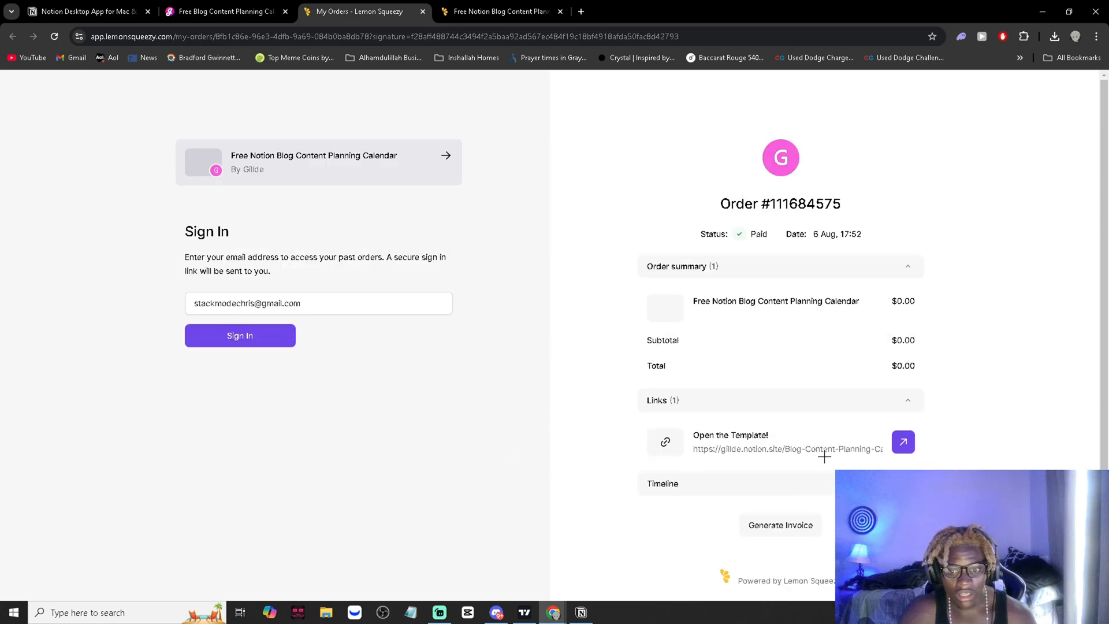
pyautogui.click(904, 443)
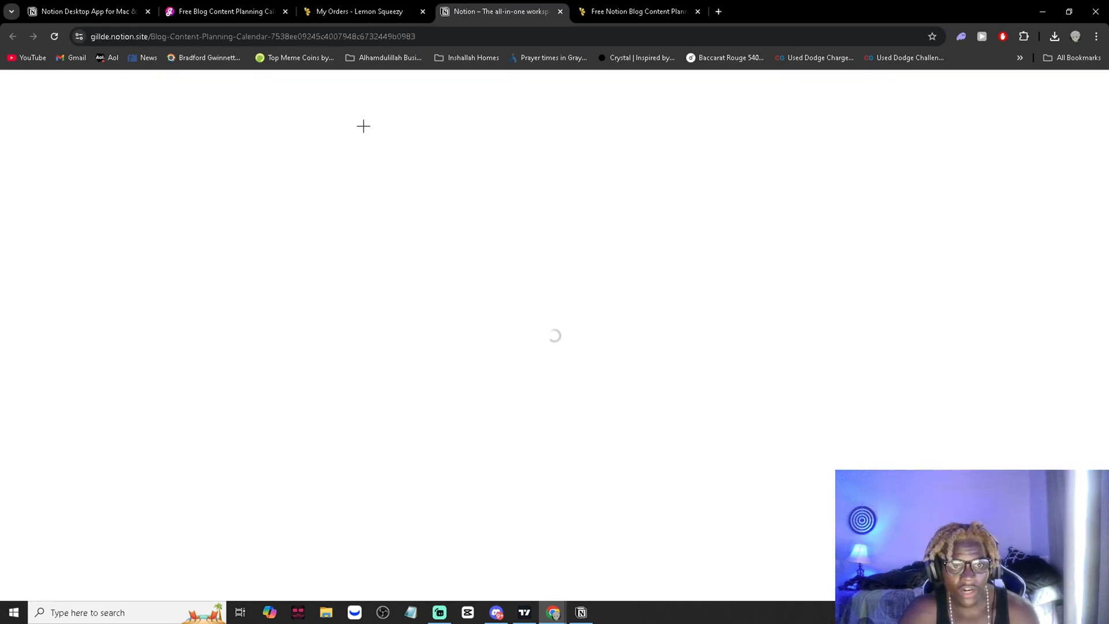
# - Review the order details and sign-in e-mail, the checkout confirmation, and the opened template page
pyautogui.hotkey('ctrl', 'shift', 'Tab')
pyautogui.moveTo(961, 364); pyautogui.dragTo(869, 366)
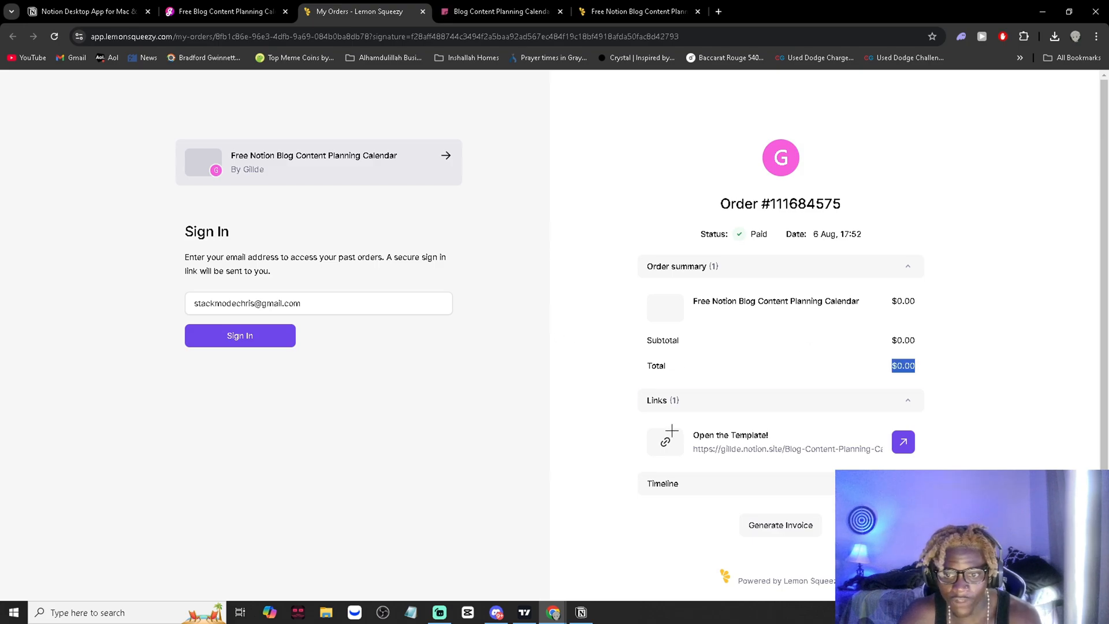
pyautogui.click(267, 302)
pyautogui.hotkey('ctrl', 'a')
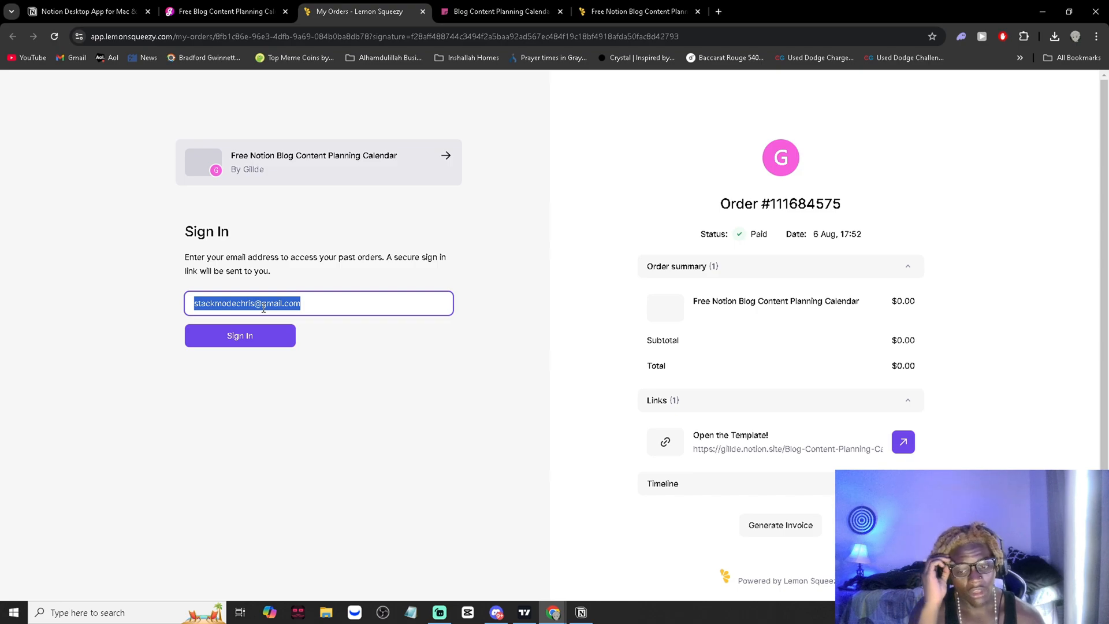
pyautogui.click(631, 6)
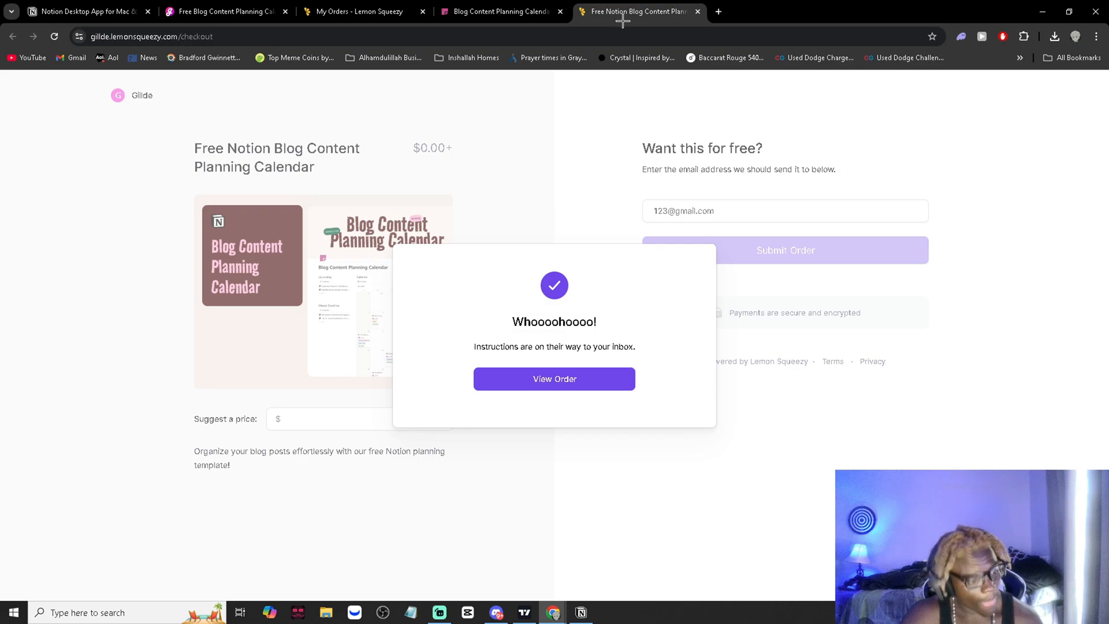
pyautogui.click(497, 11)
pyautogui.click(582, 612)
pyautogui.click(581, 612)
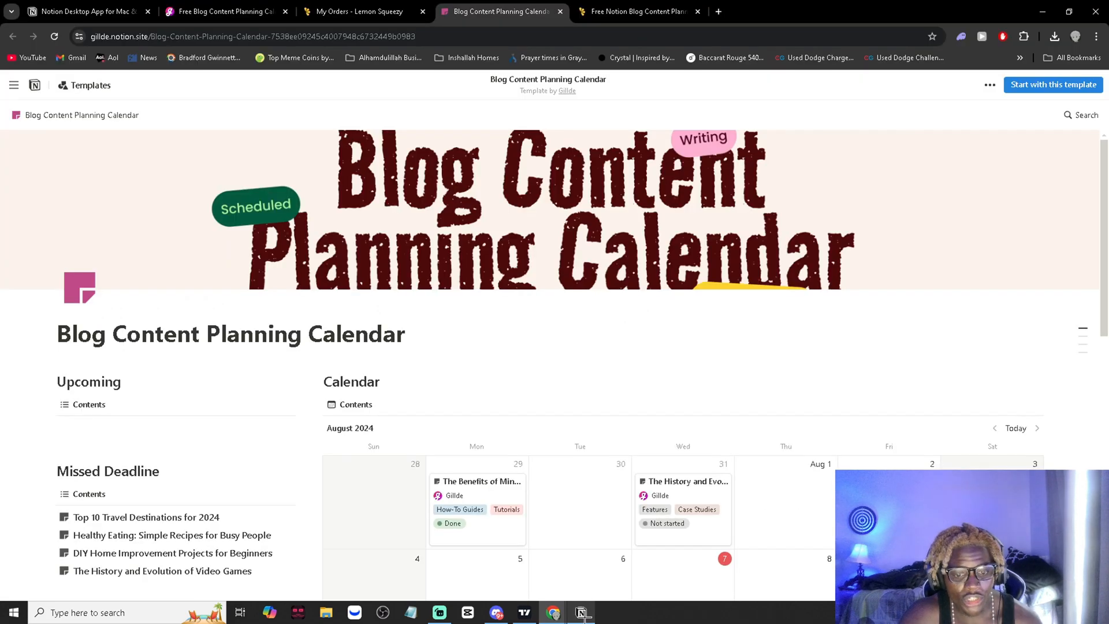
pyautogui.hotkey('ctrl', 'shift', 'Tab')
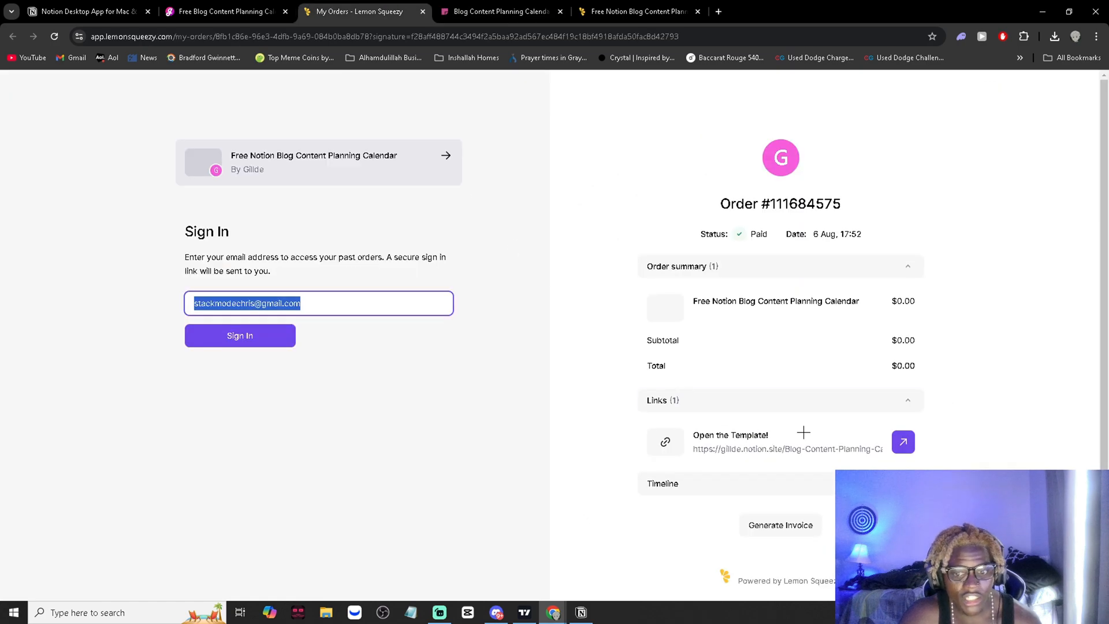
# - Reopen the template from the order's link and look through its calendar and missed-deadline list
pyautogui.click(905, 441)
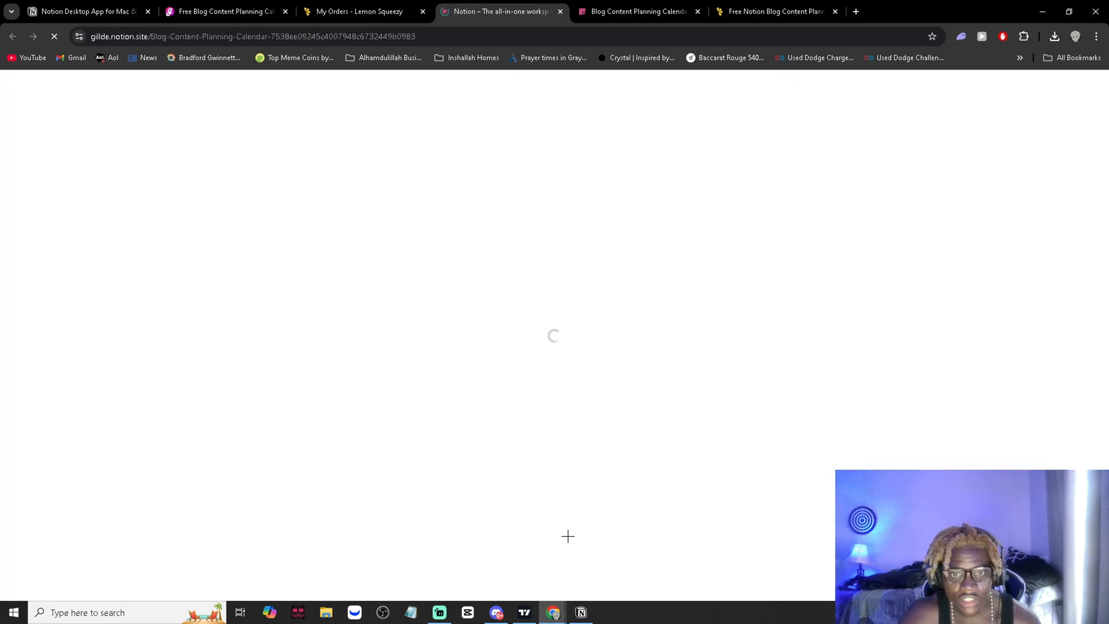
pyautogui.scroll(-4, 477, 394)
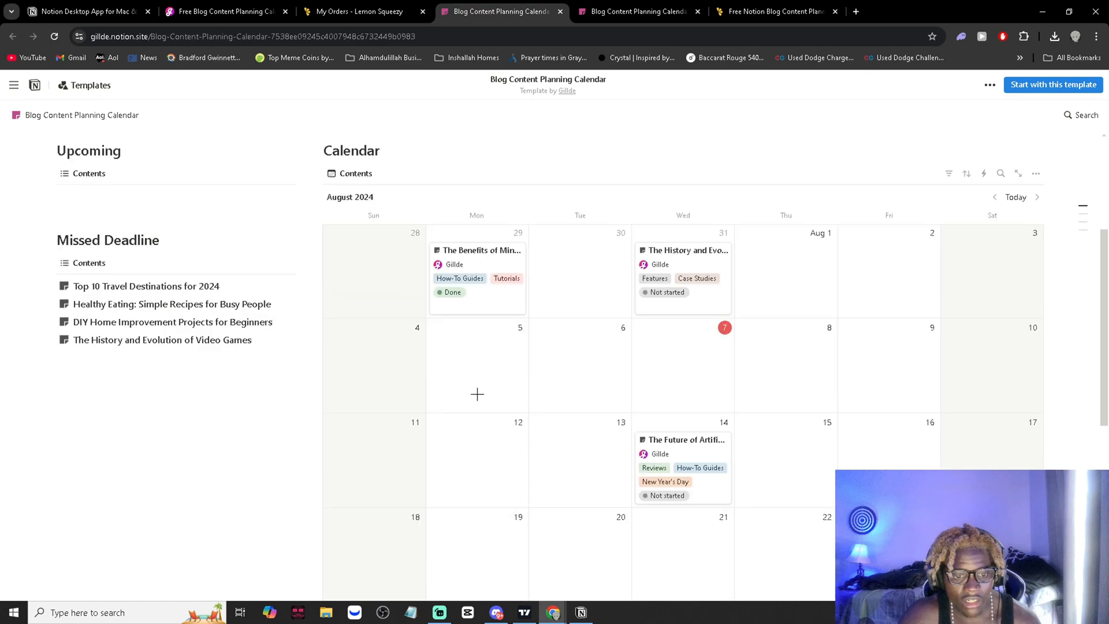
pyautogui.scroll(4, 510, 397)
# - Switch to the Notion desktop app, add a new private page, and check its data import options before returning to the browser
pyautogui.click(581, 612)
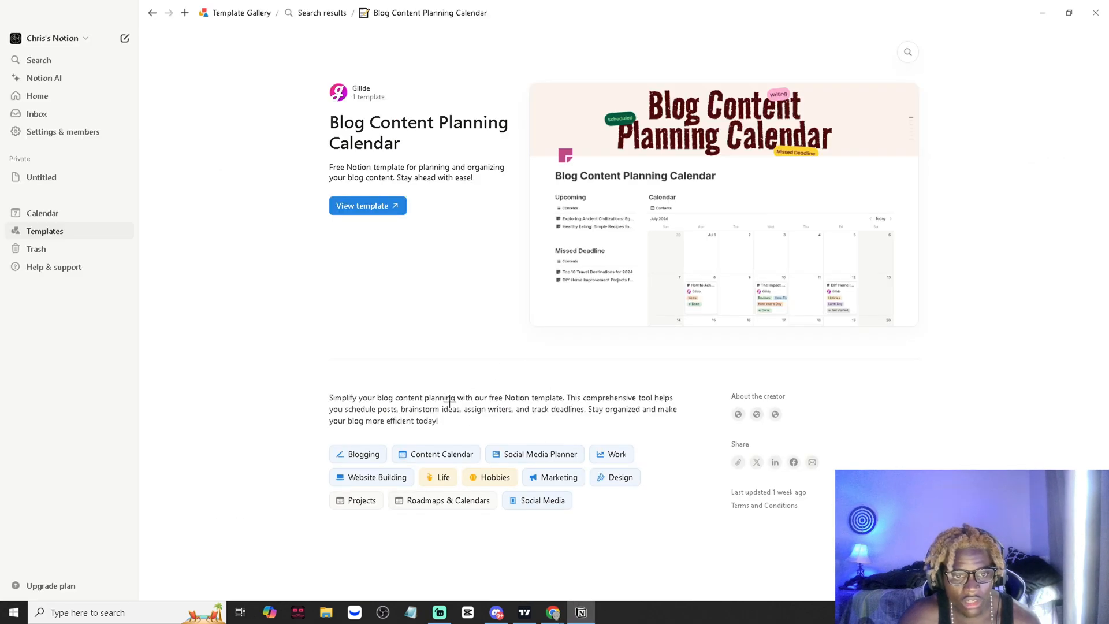
pyautogui.click(50, 178)
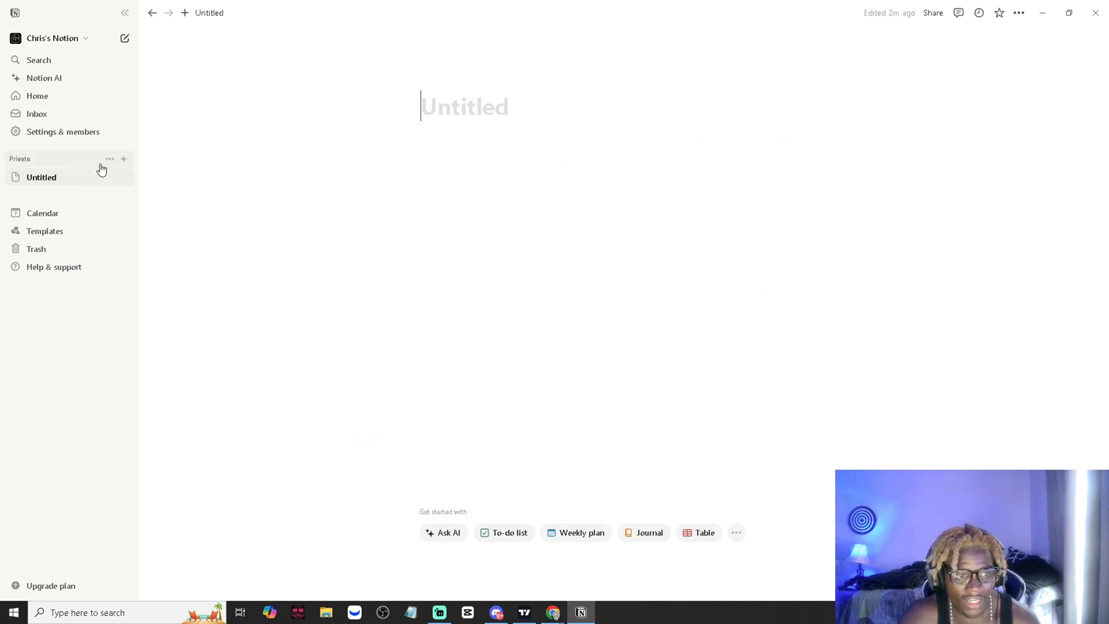
pyautogui.click(123, 159)
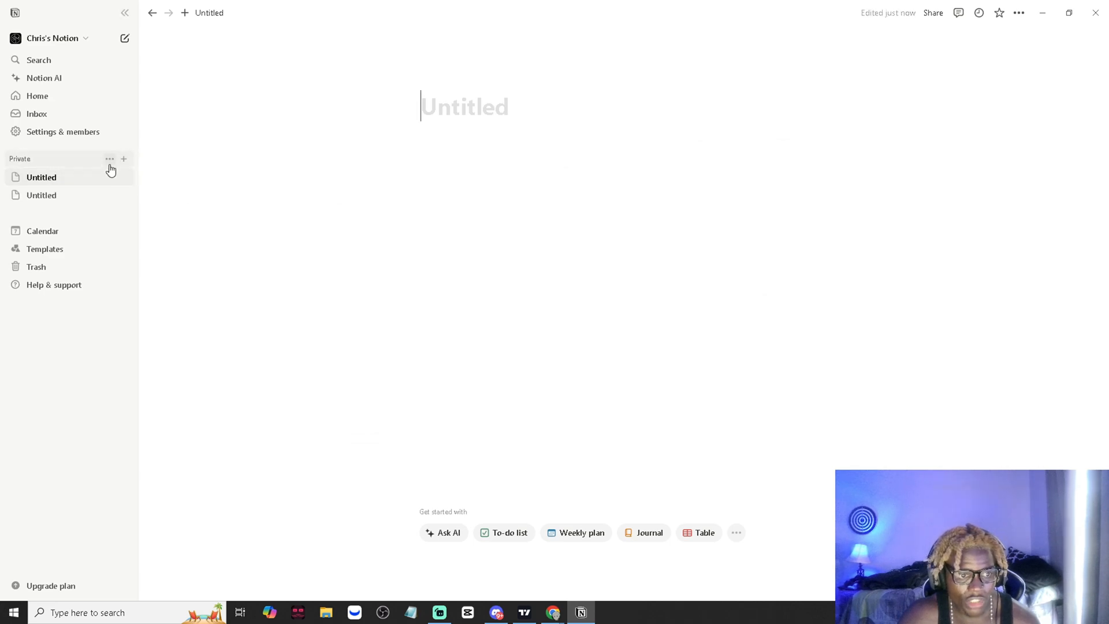
pyautogui.click(736, 532)
pyautogui.click(780, 494)
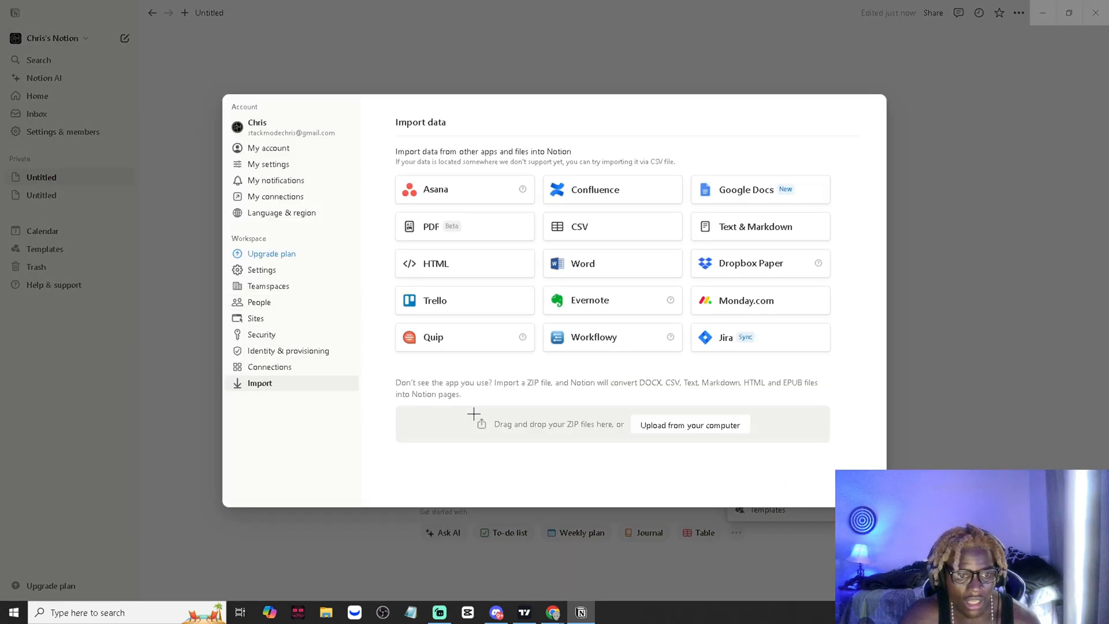
pyautogui.click(174, 336)
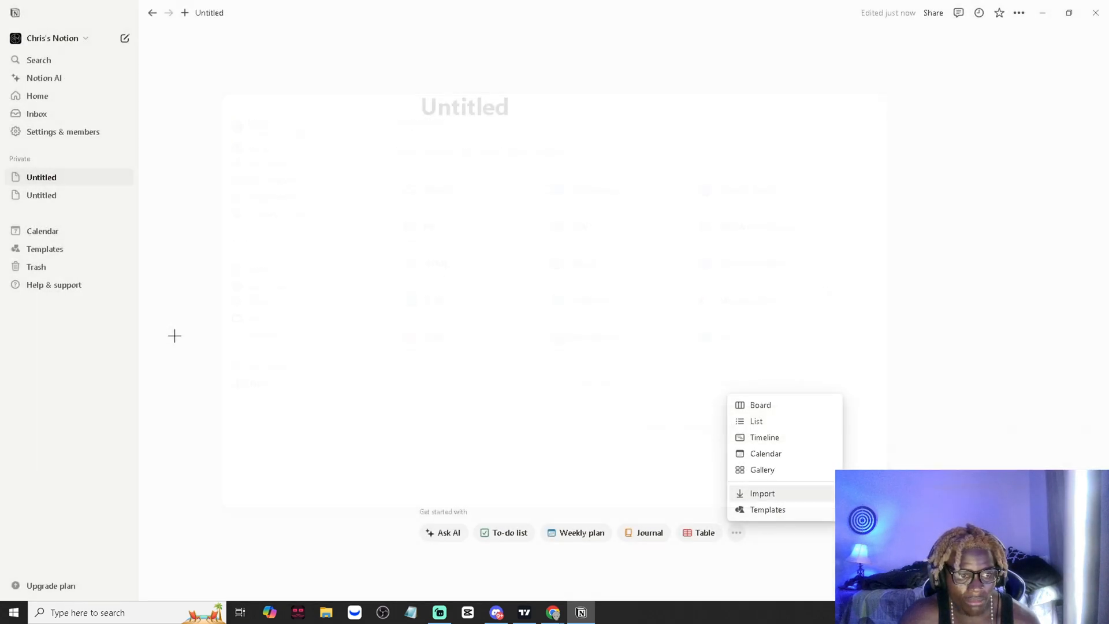
pyautogui.click(1038, 18)
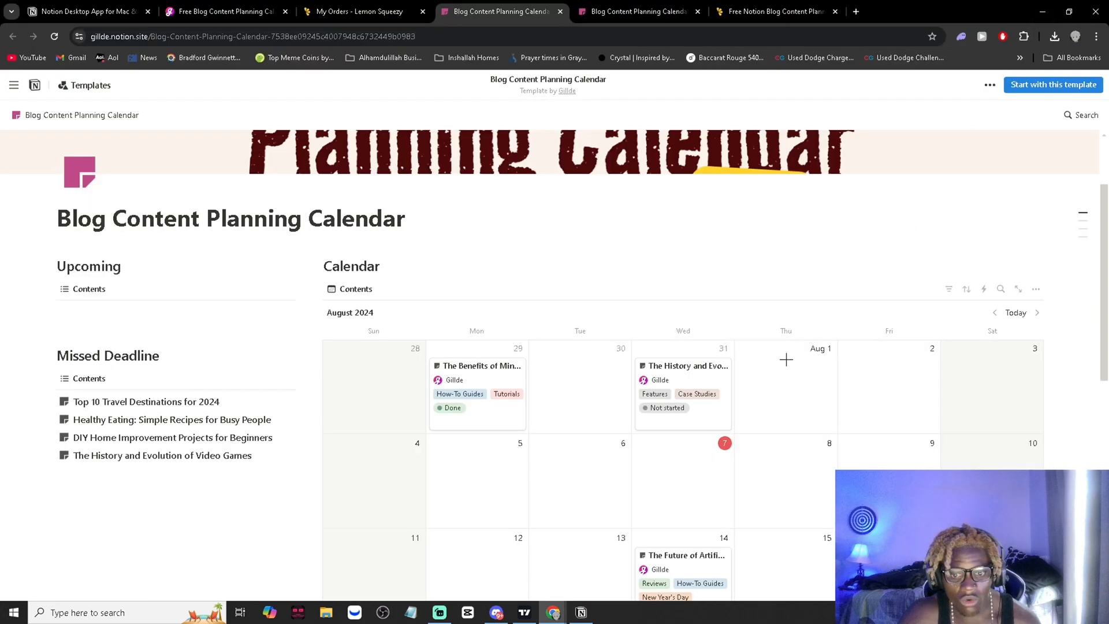
# - Start with the Blog Content Planning Calendar template and add it to the workspace's Private section through the Notion desktop app
pyautogui.click(1033, 85)
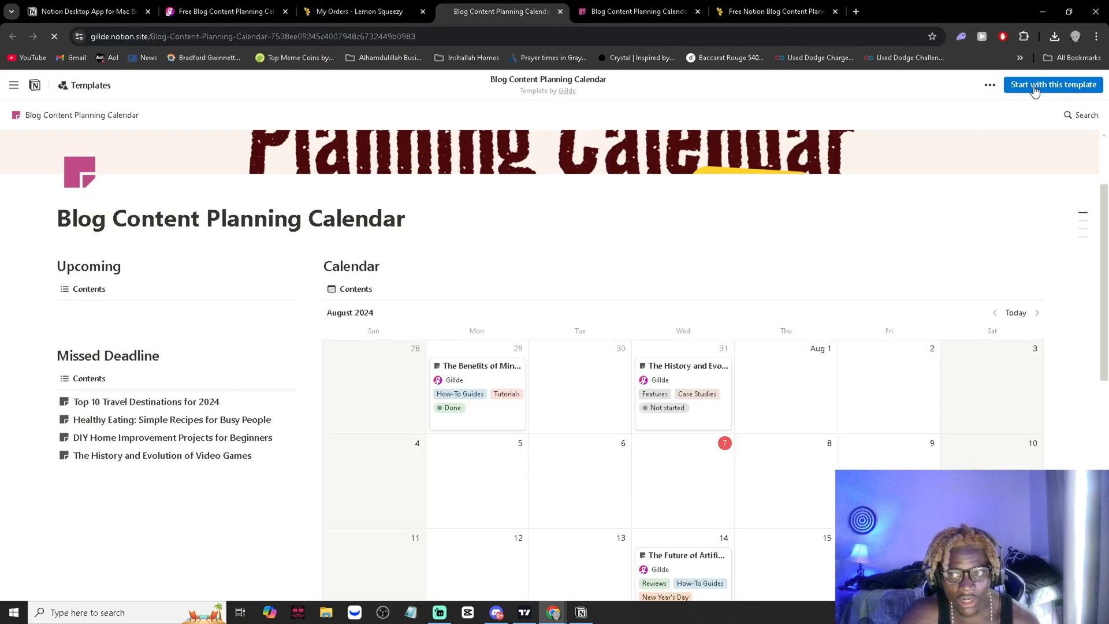
pyautogui.click(590, 147)
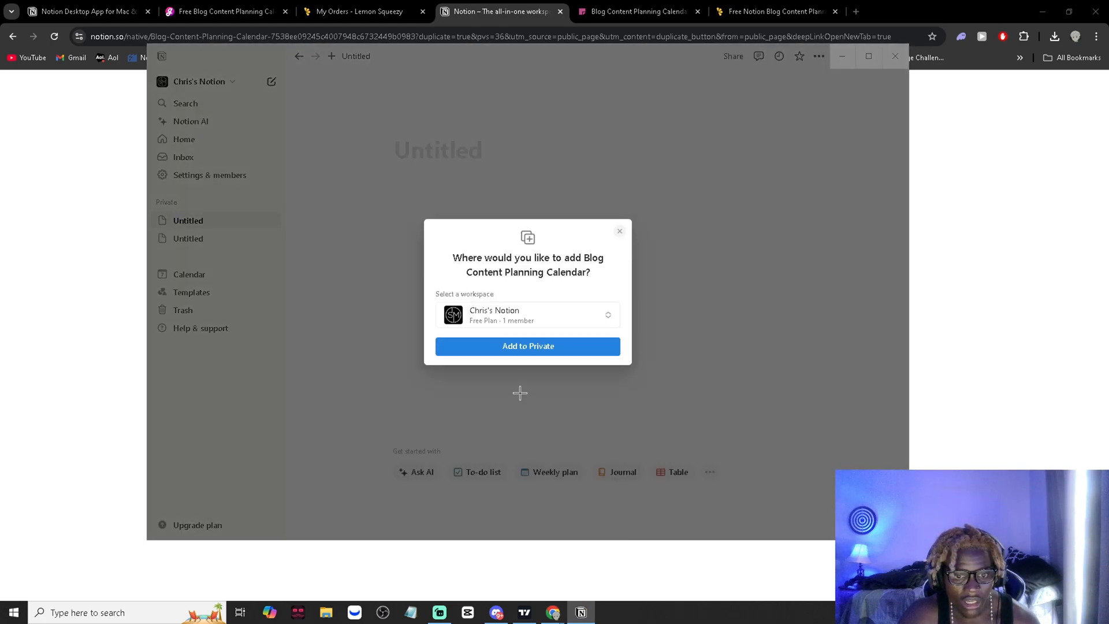
pyautogui.click(527, 346)
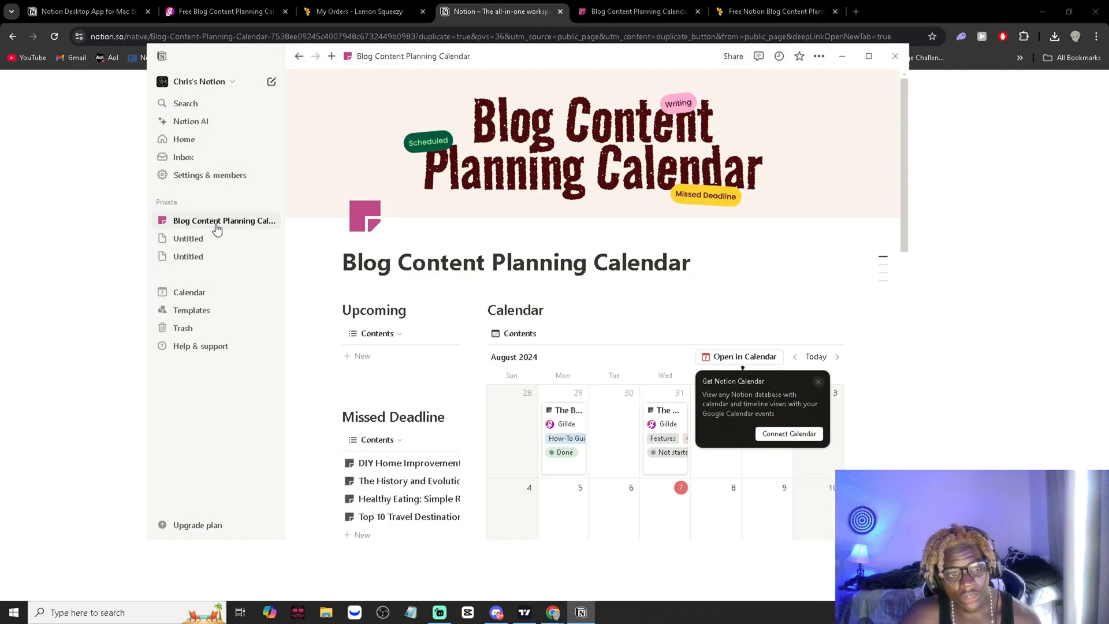
# - Return to the browser, continue to the template there, and dismiss the prompt to add it to a workspace again
pyautogui.click(107, 267)
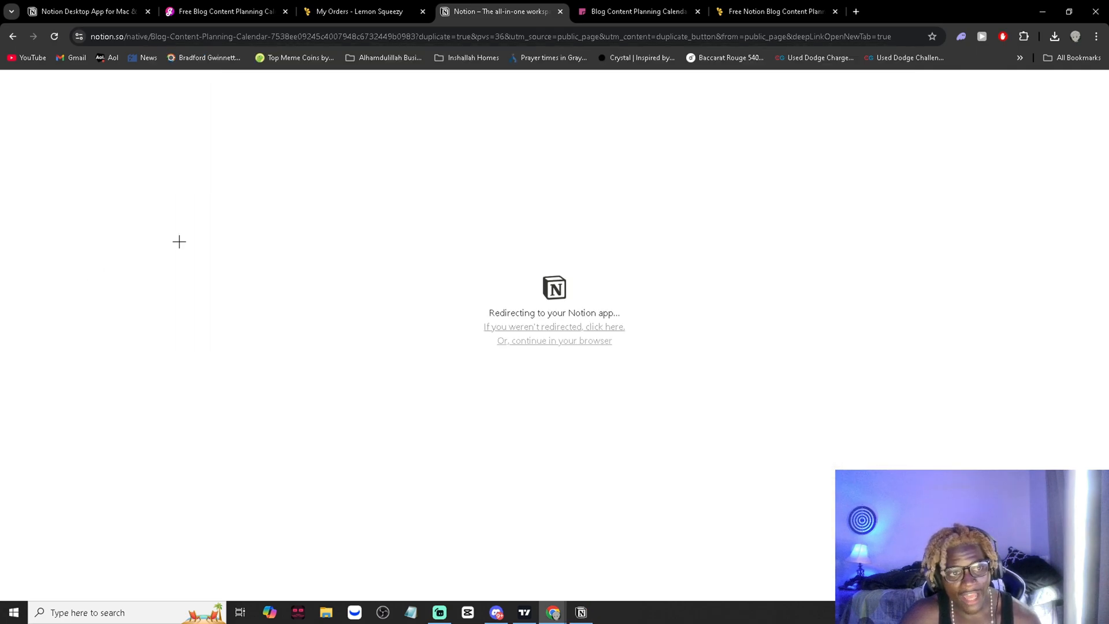
pyautogui.click(558, 342)
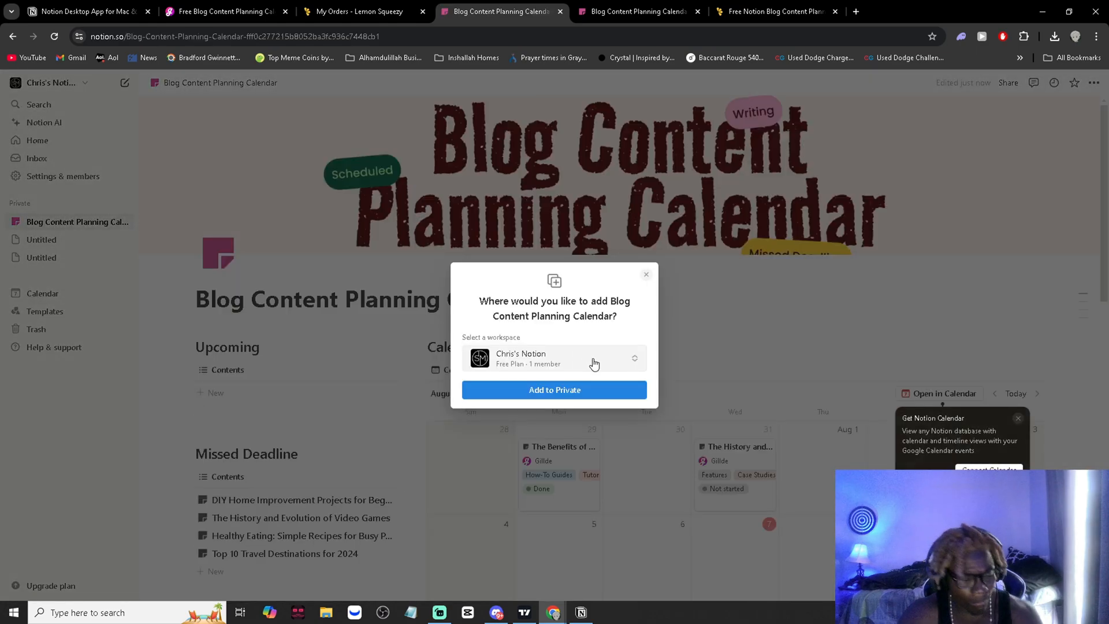
pyautogui.click(647, 275)
pyautogui.scroll(-3, 620, 302)
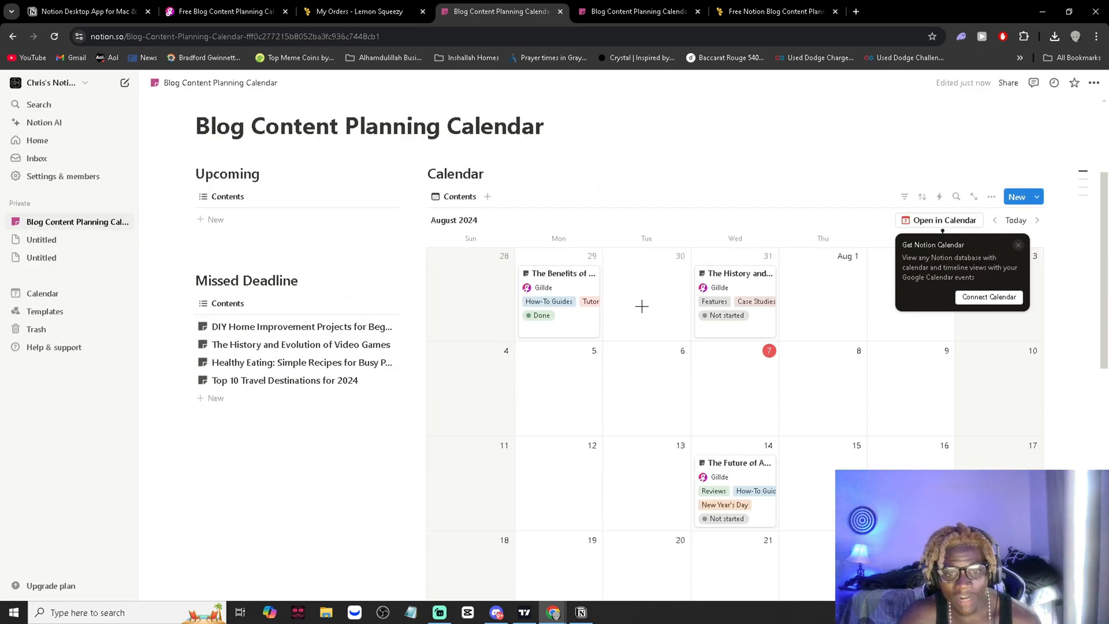
# - Bookmark the Blog Content Planning Calendar page on the browser's bookmarks bar
pyautogui.click(264, 27)
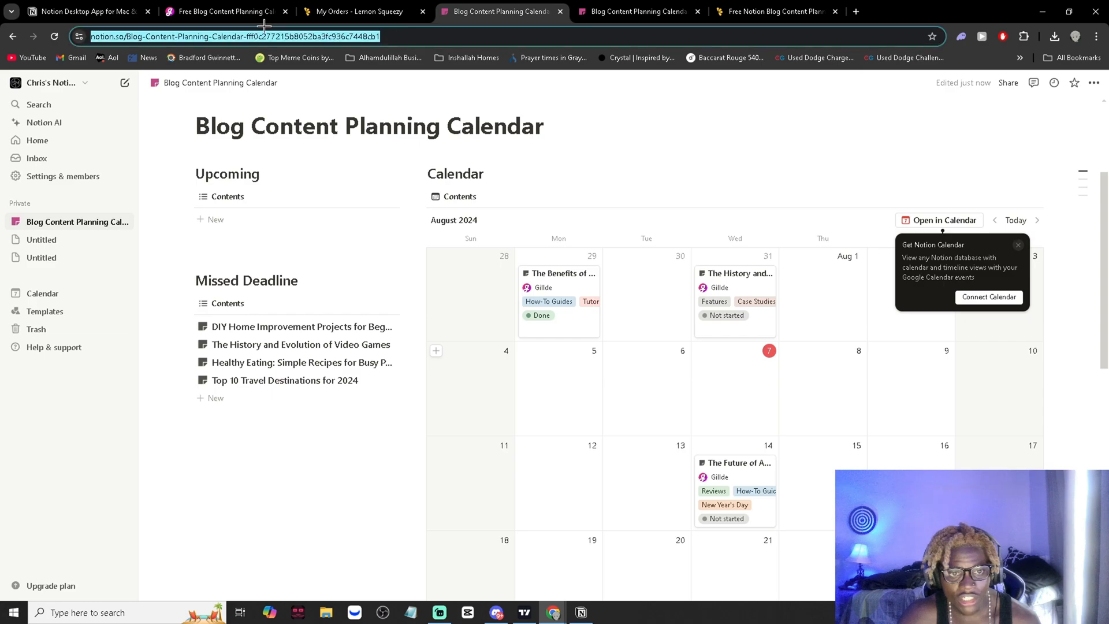
pyautogui.moveTo(264, 27); pyautogui.dragTo(254, 58)
pyautogui.scroll(3, 425, 359)
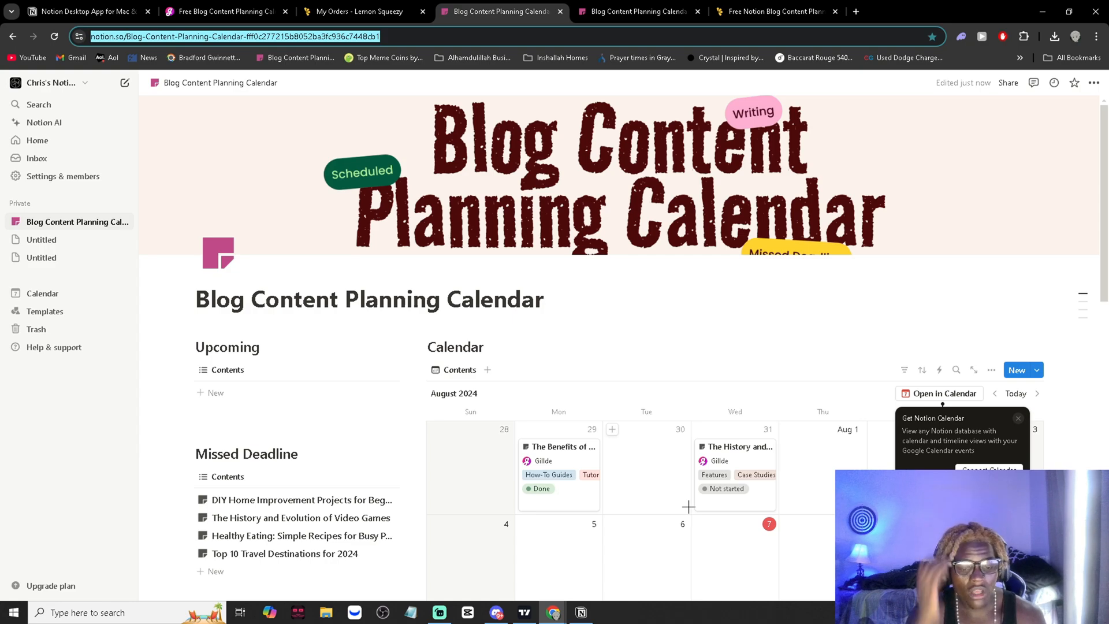
# - Switch to the Notion desktop app, maximize its window, and look over the Blog Content Planning Calendar page
pyautogui.click(581, 613)
pyautogui.doubleClick(638, 53)
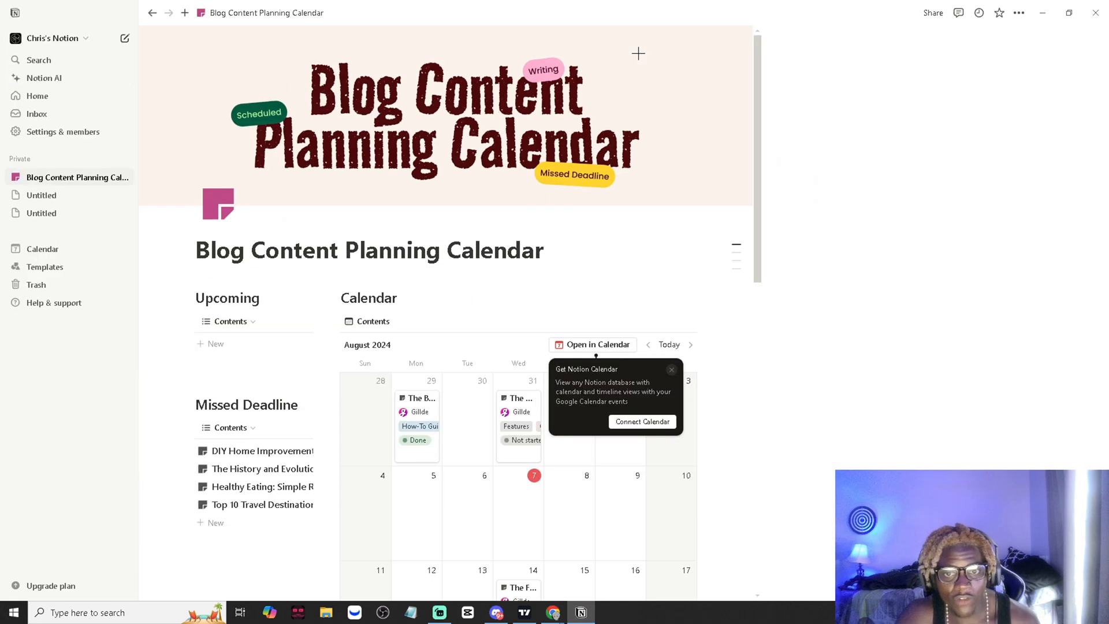
pyautogui.scroll(-3, 538, 454)
pyautogui.scroll(3, 665, 457)
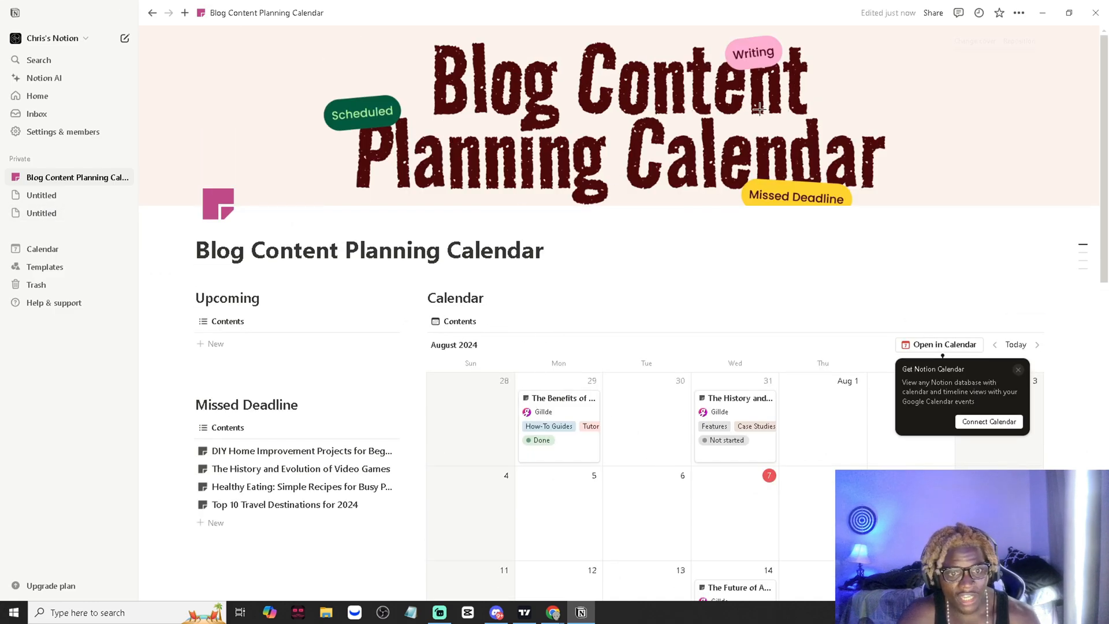
# - Change the page cover to a space image from the James Webb Telescope gallery
pyautogui.click(970, 42)
pyautogui.click(905, 271)
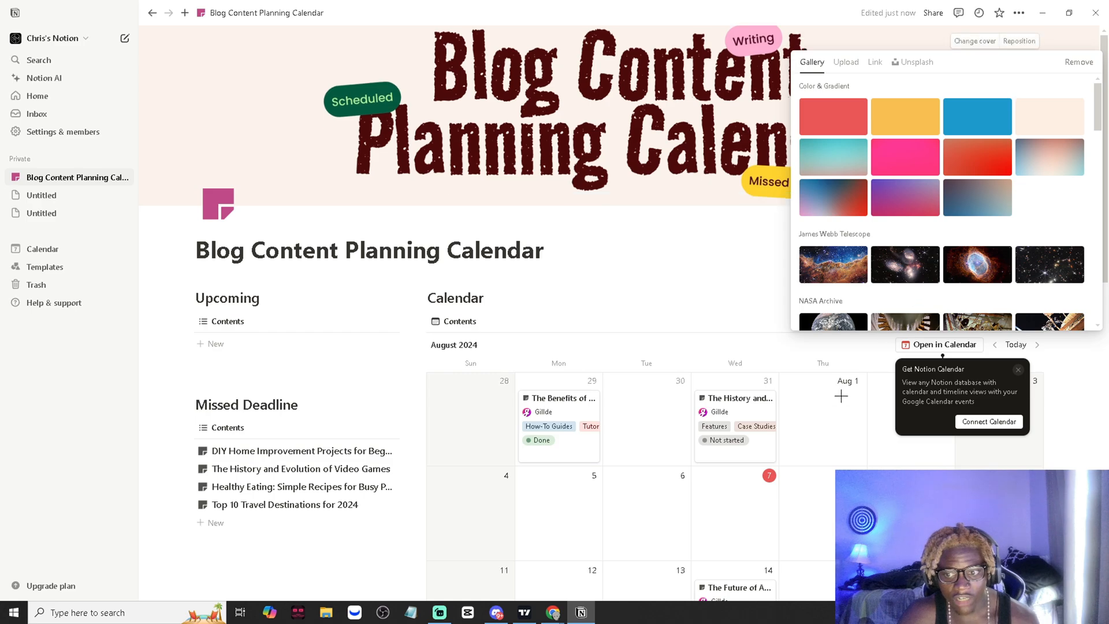
pyautogui.click(748, 233)
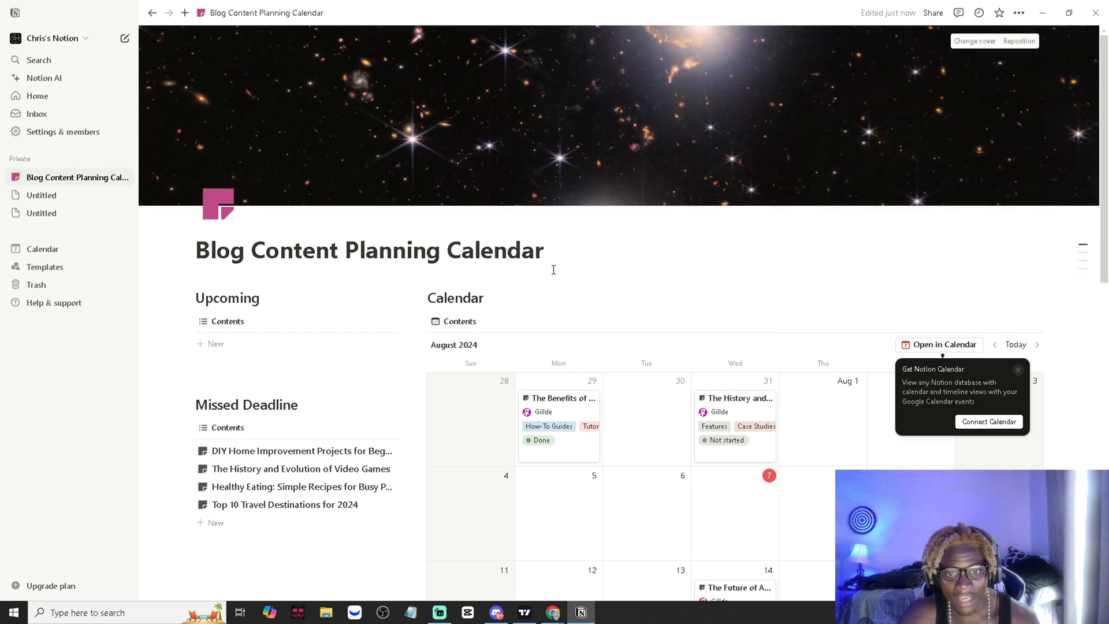
# - Rename the Blog Content Planning Calendar page as "Trading Journal"
pyautogui.tripleClick(511, 255)
pyautogui.write('T')
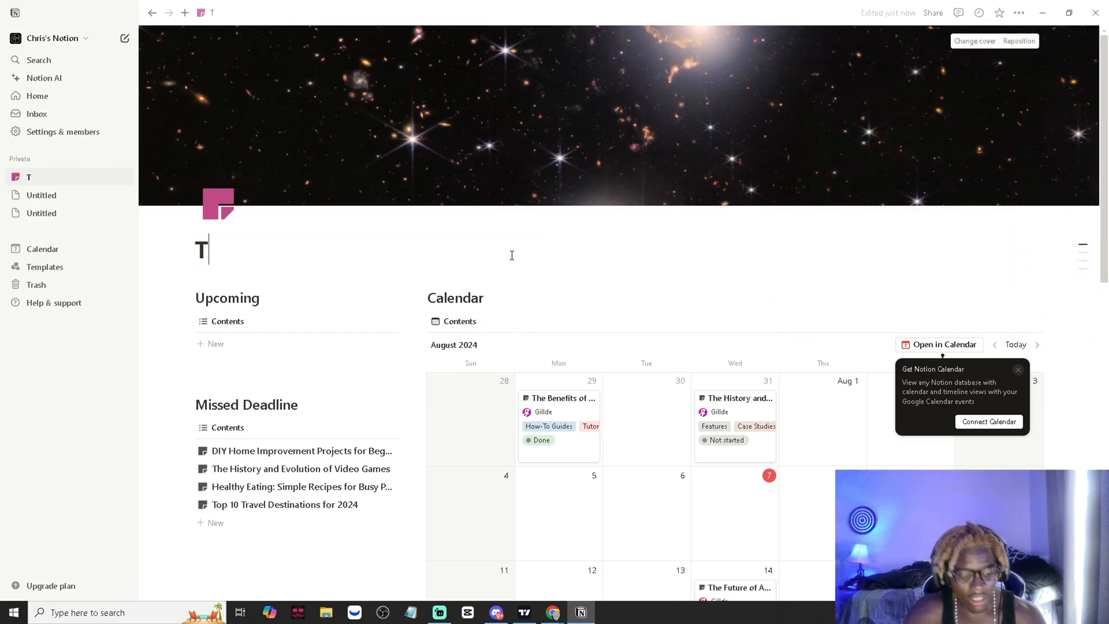
pyautogui.write('rading Journal')
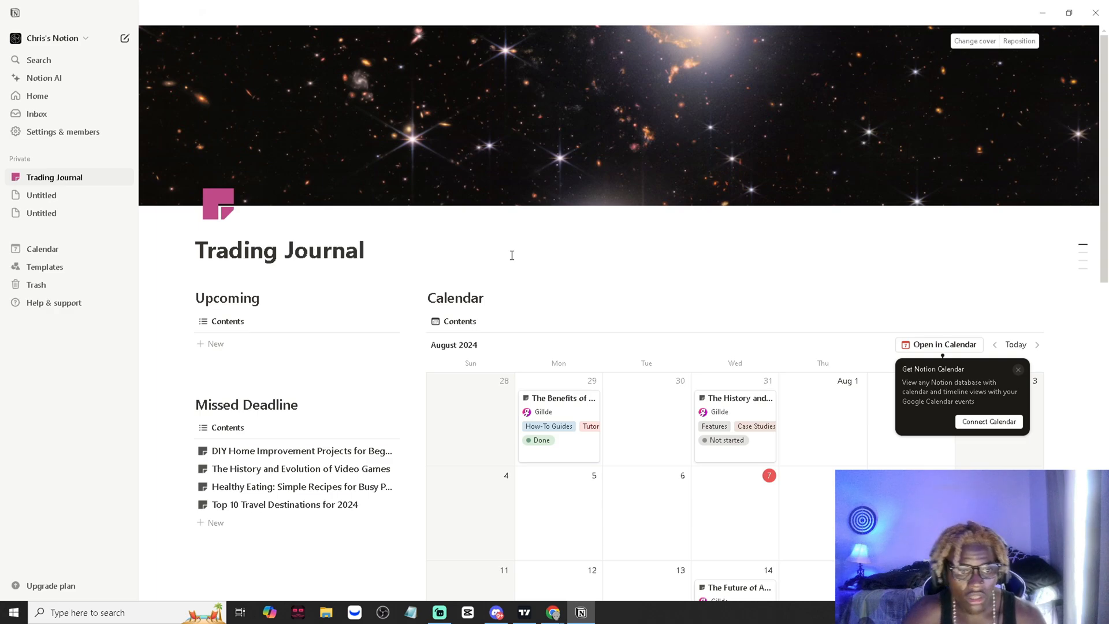
# - Change the Trading Journal page icon to the rising line chart icon found with the search "chart", and make it green
pyautogui.click(218, 203)
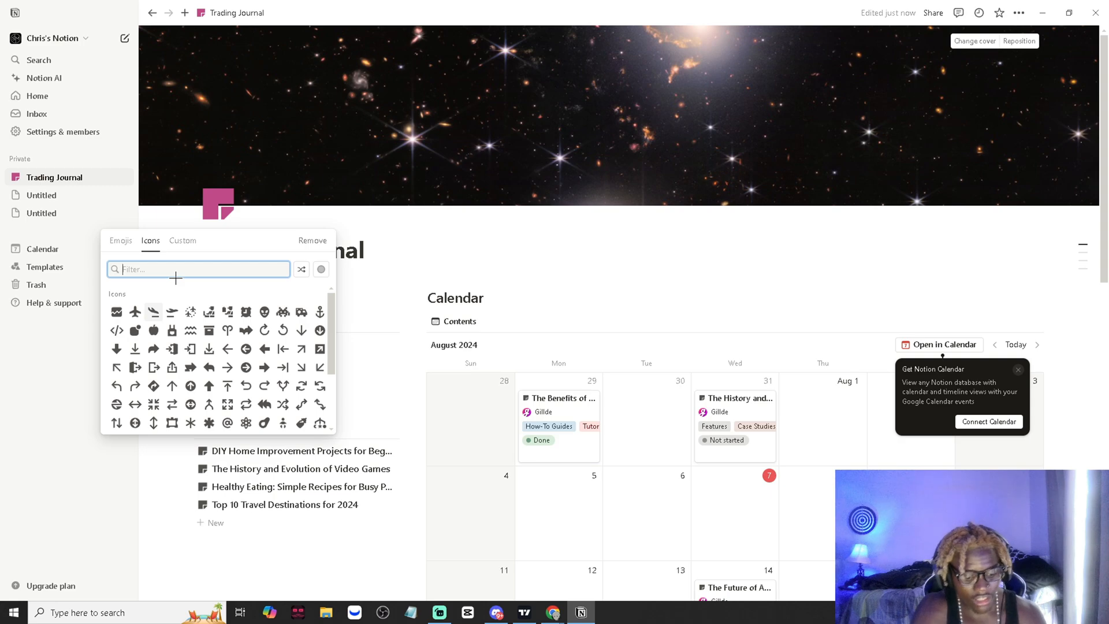
pyautogui.write('money')
pyautogui.press('BackSpace')
pyautogui.press('BackSpace')
pyautogui.press('BackSpace')
pyautogui.press('BackSpace')
pyautogui.press('BackSpace')
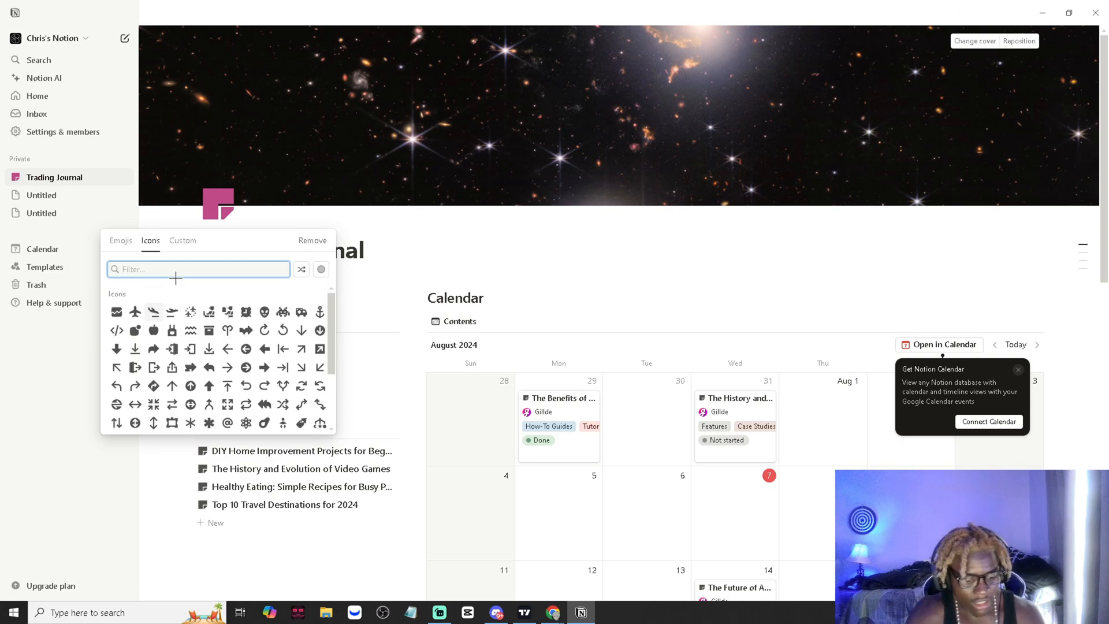
pyautogui.write('chart')
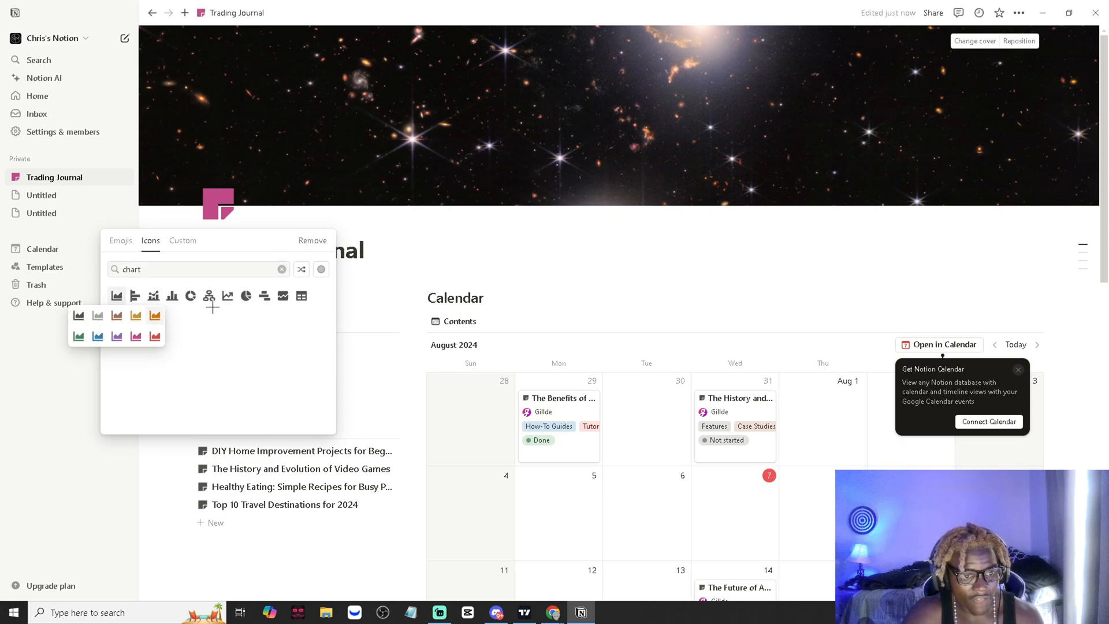
pyautogui.moveTo(227, 297)
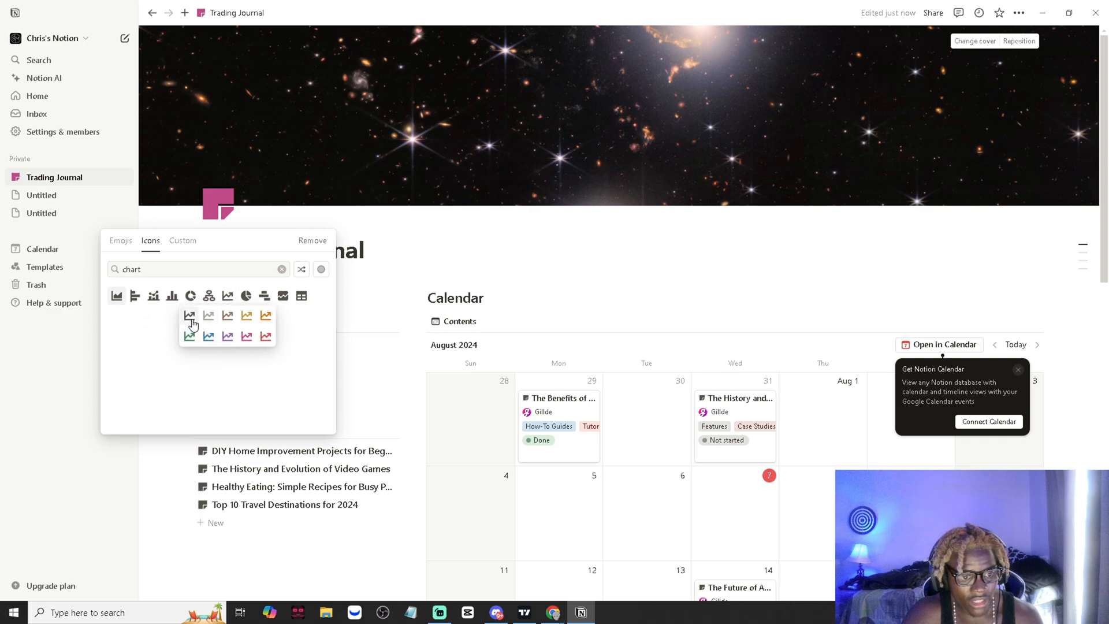
pyautogui.click(189, 315)
pyautogui.click(228, 223)
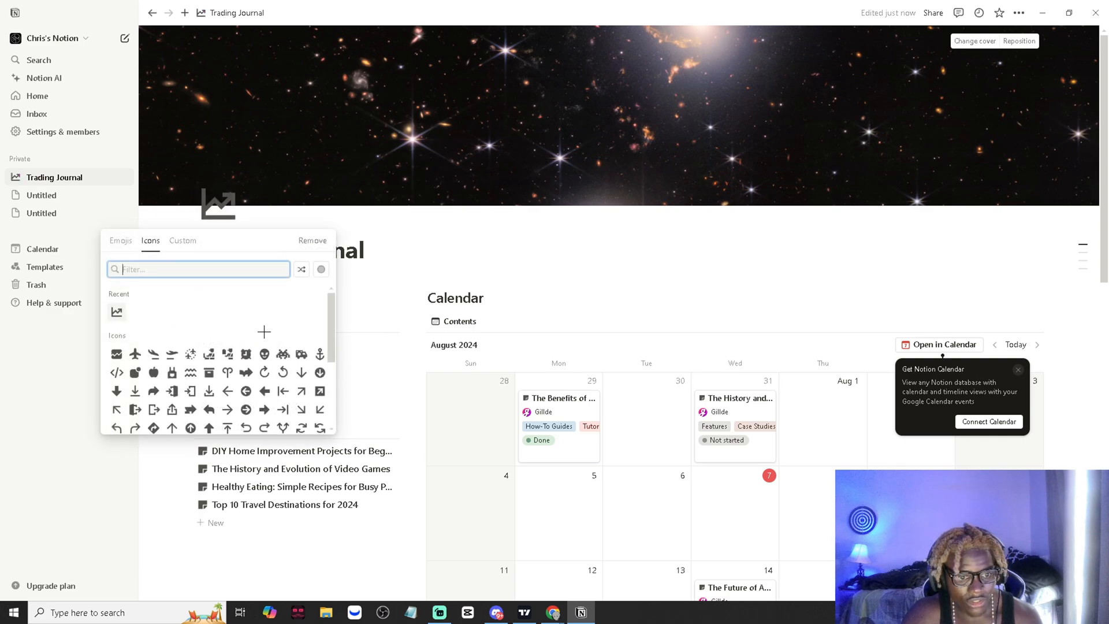
pyautogui.moveTo(122, 315)
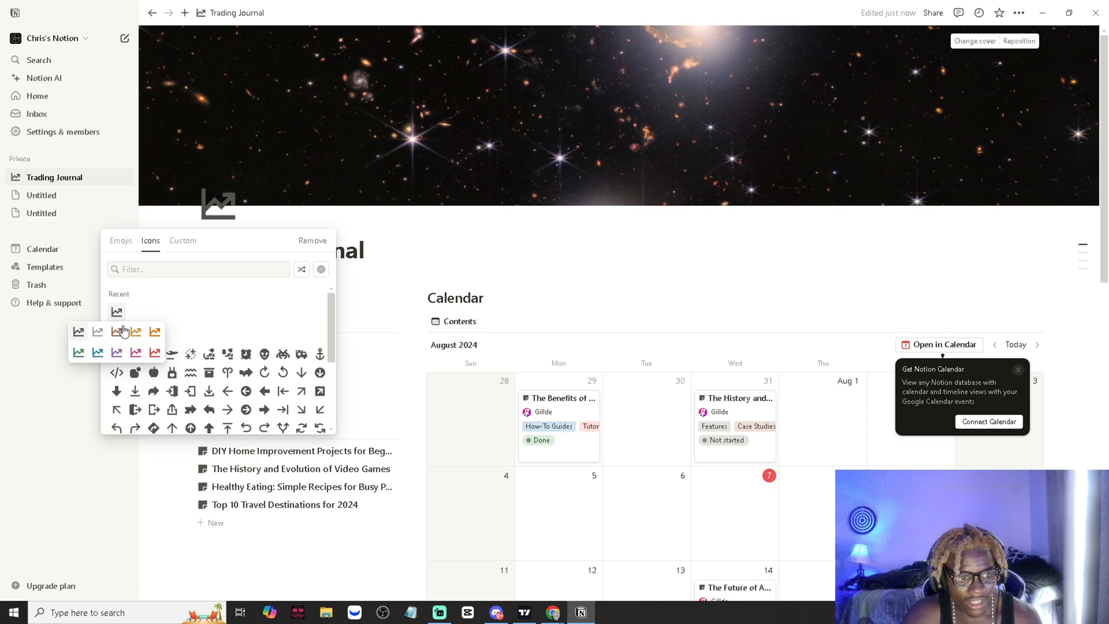
pyautogui.click(78, 353)
# - Delete the "Upcoming" heading above the first contents list
pyautogui.scroll(-1, 509, 380)
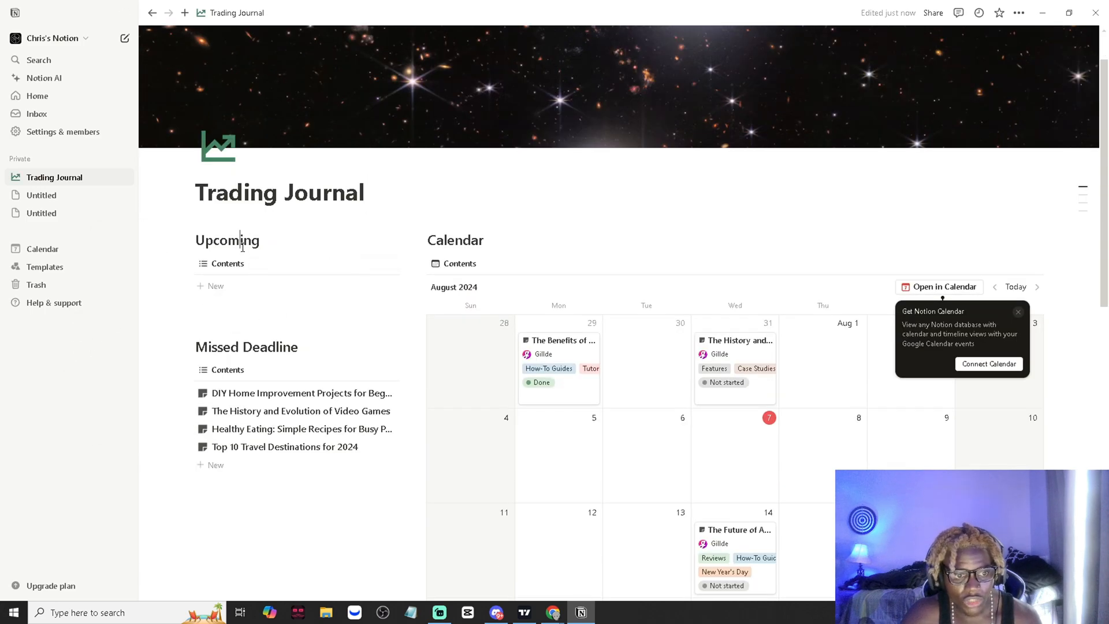
pyautogui.doubleClick(242, 241)
pyautogui.press('BackSpace')
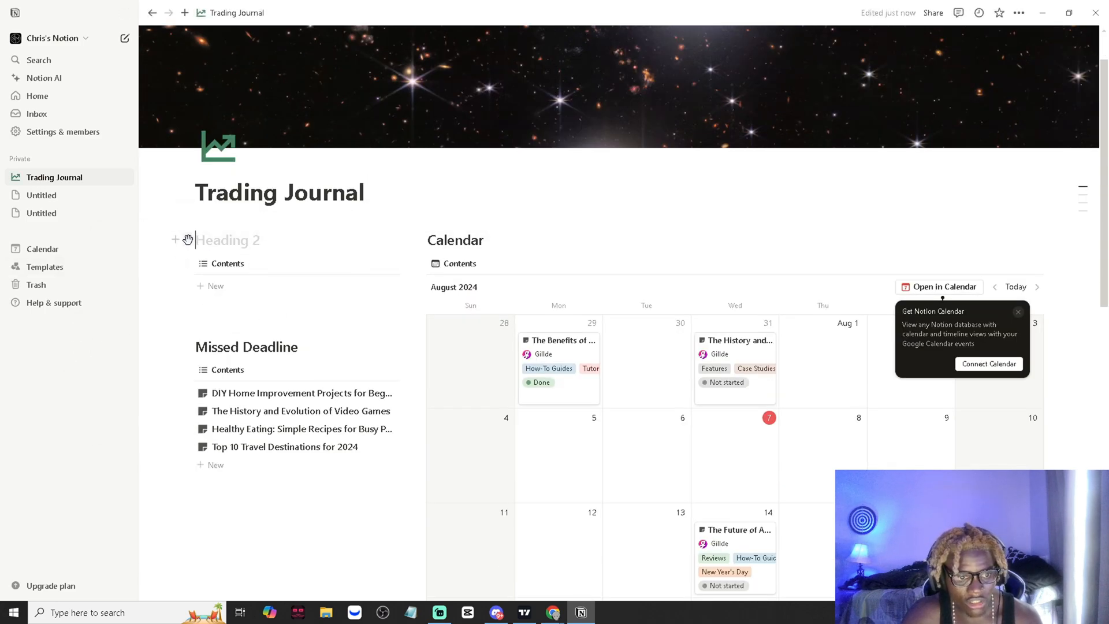
pyautogui.click(188, 241)
pyautogui.click(60, 198)
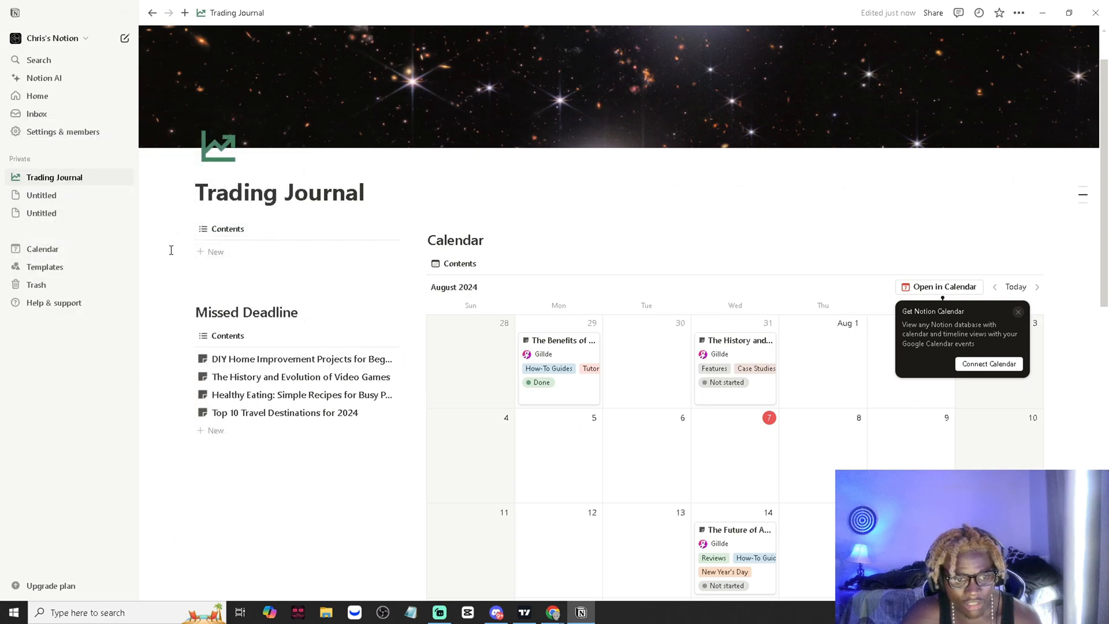
# - Dismiss the Get Notion Calendar pop-up and look over the calendar
pyautogui.scroll(-1, 351, 492)
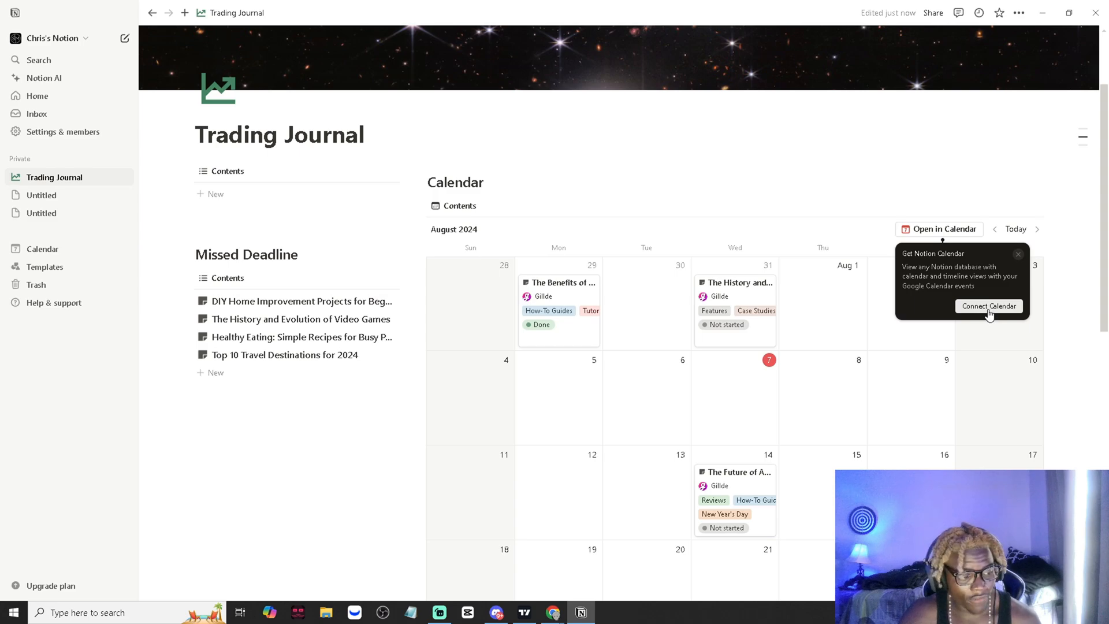
pyautogui.click(1018, 255)
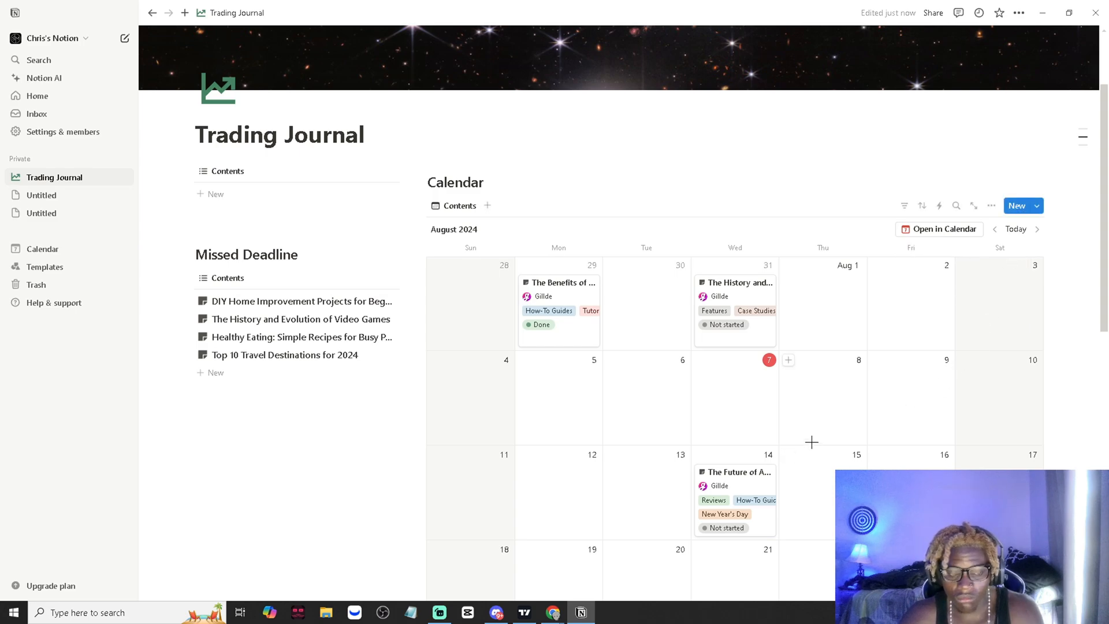
pyautogui.scroll(-2, 532, 443)
pyautogui.scroll(2, 539, 468)
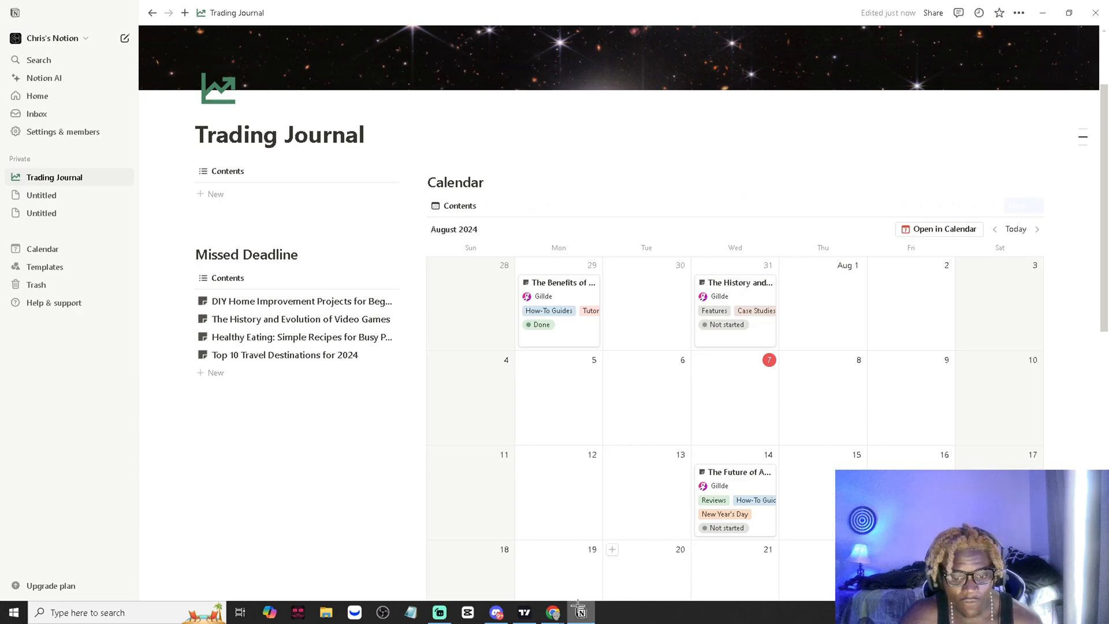
# - Switch to Chrome to view forexfactory.com/calendar, glance at TradingView, and return to the Trading Journal page in Notion
pyautogui.moveTo(559, 610)
pyautogui.click(490, 563)
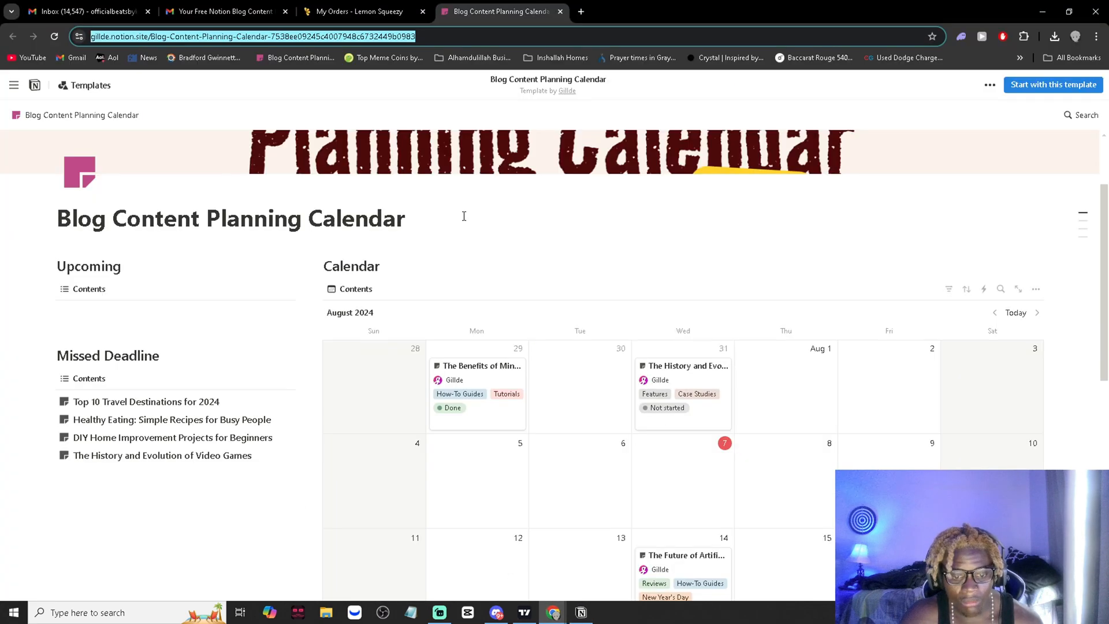
pyautogui.write('forexfactory.com/calendar')
pyautogui.press('Return')
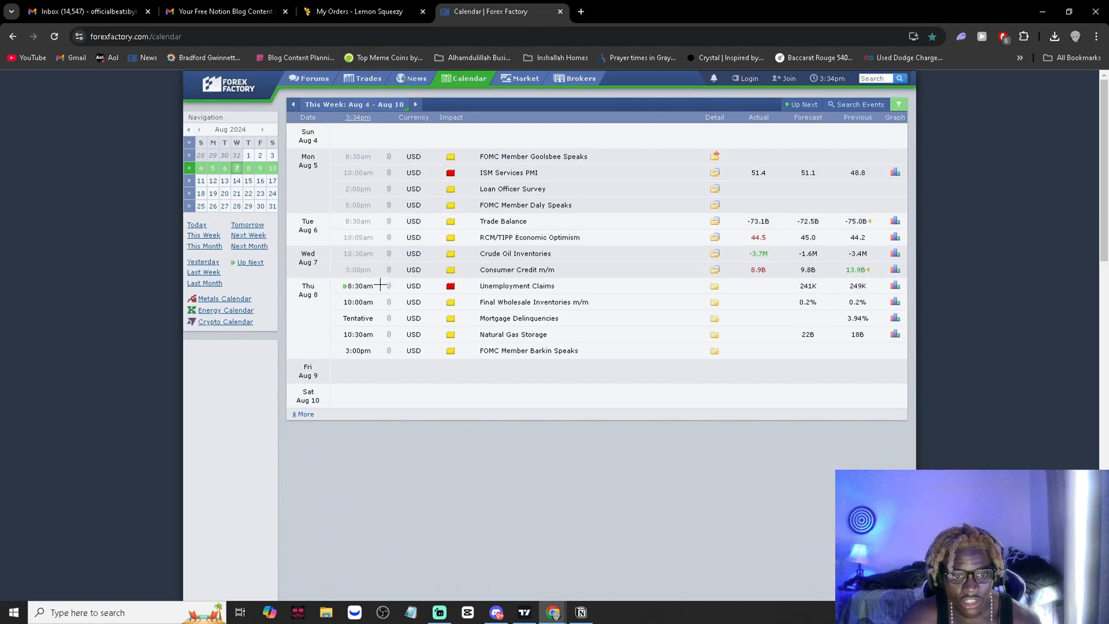
pyautogui.click(524, 612)
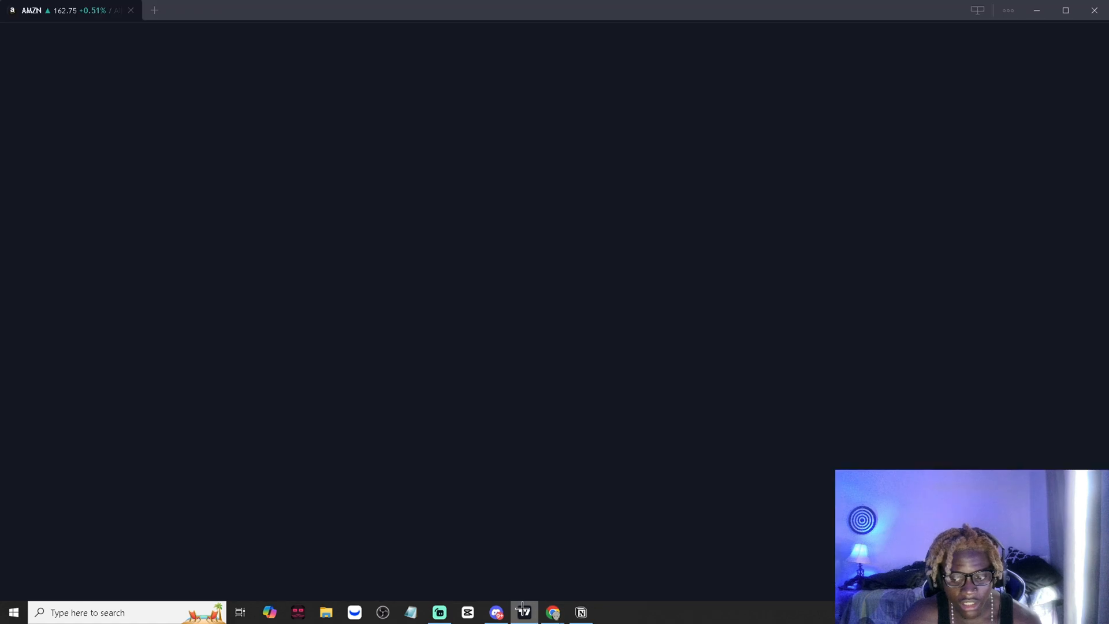
pyautogui.click(581, 611)
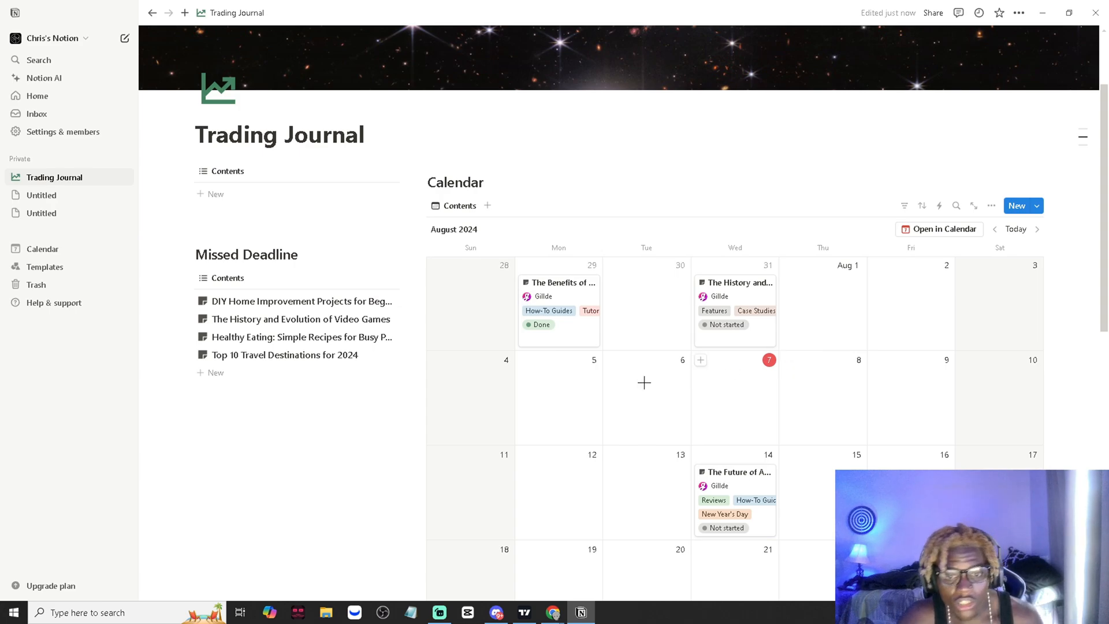
# - Delete the "Calendar" heading above the calendar view
pyautogui.scroll(2, 579, 307)
pyautogui.scroll(-2, 582, 376)
pyautogui.scroll(1, 474, 246)
pyautogui.doubleClick(456, 243)
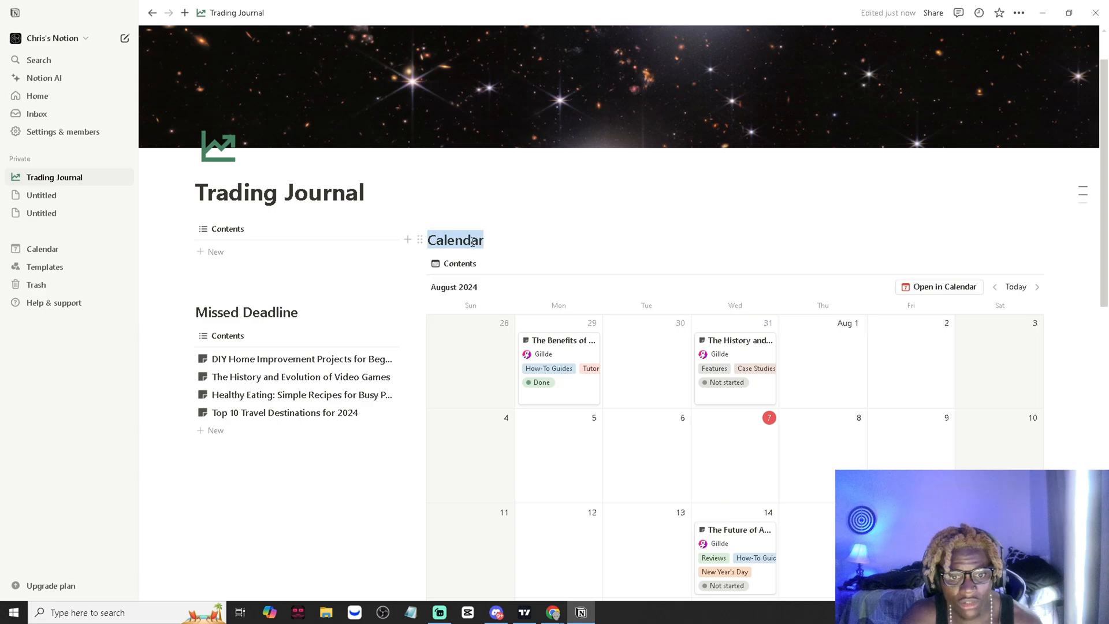
pyautogui.click(418, 240)
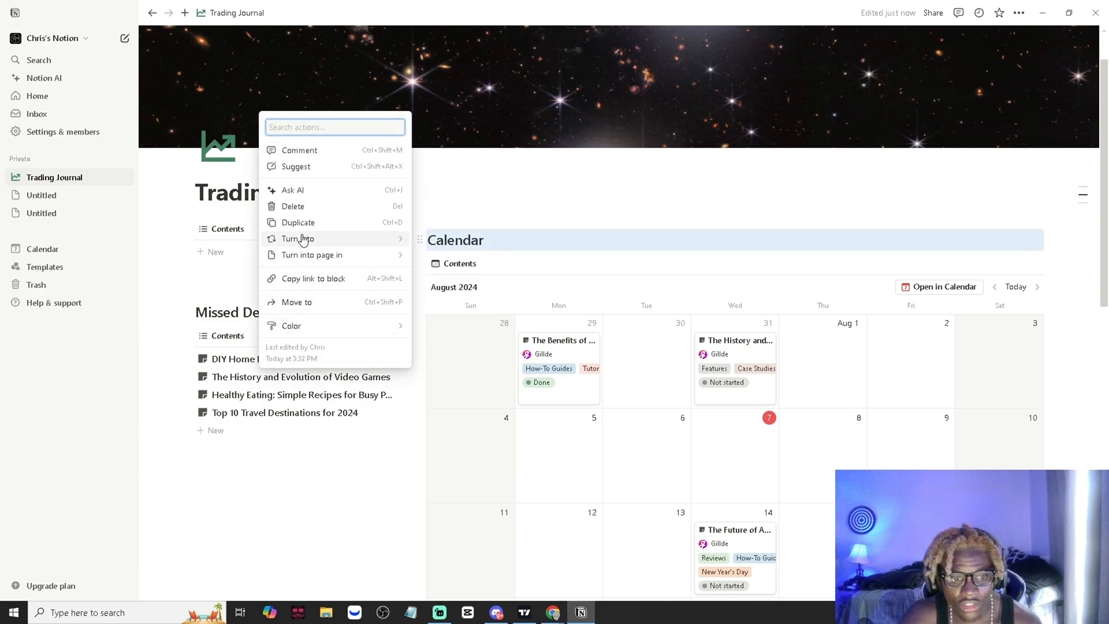
pyautogui.click(295, 207)
pyautogui.click(420, 229)
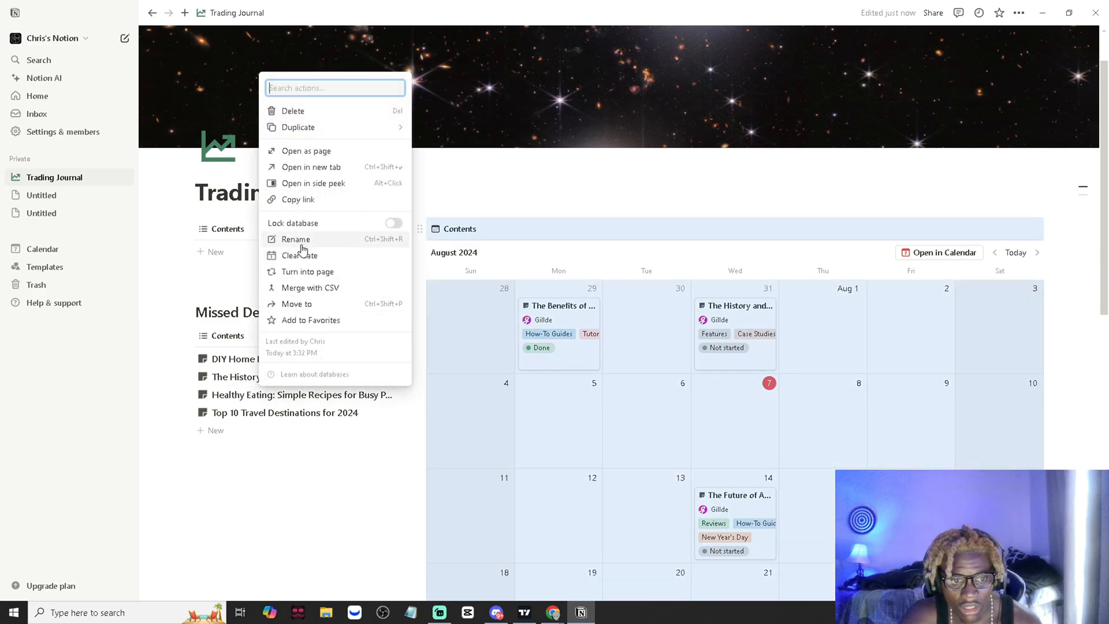
pyautogui.press('Escape')
pyautogui.click(574, 184)
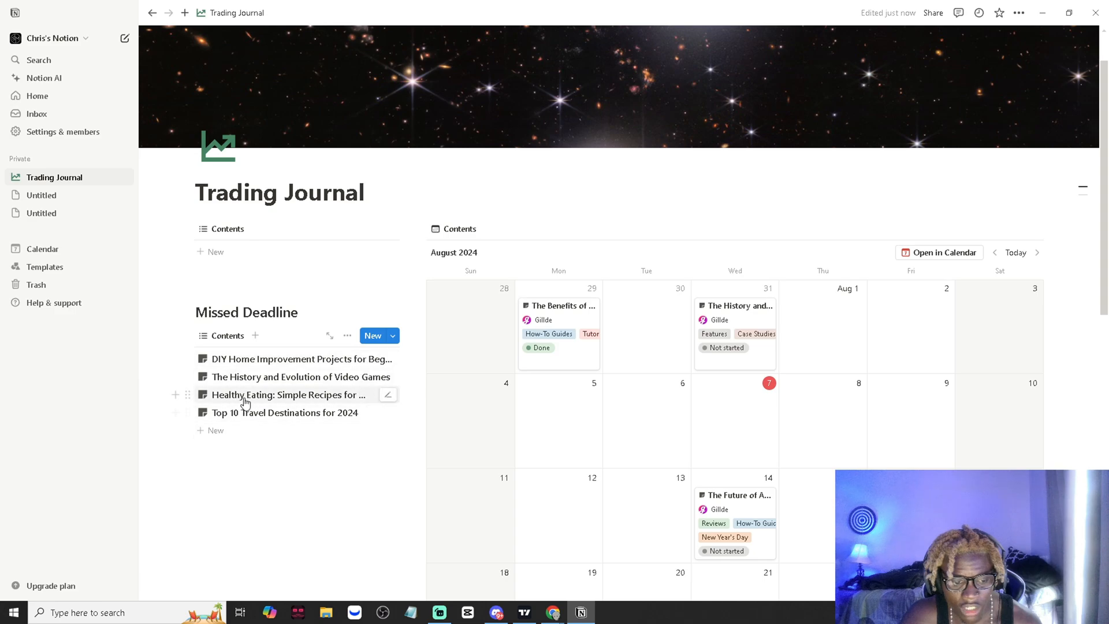
# - Rename the "DIY Home Improvement Projects for Beginners" entry under Missed Deadline as "Stop Loss For $YM Futures Is 50 Ticks" and close it
pyautogui.click(289, 359)
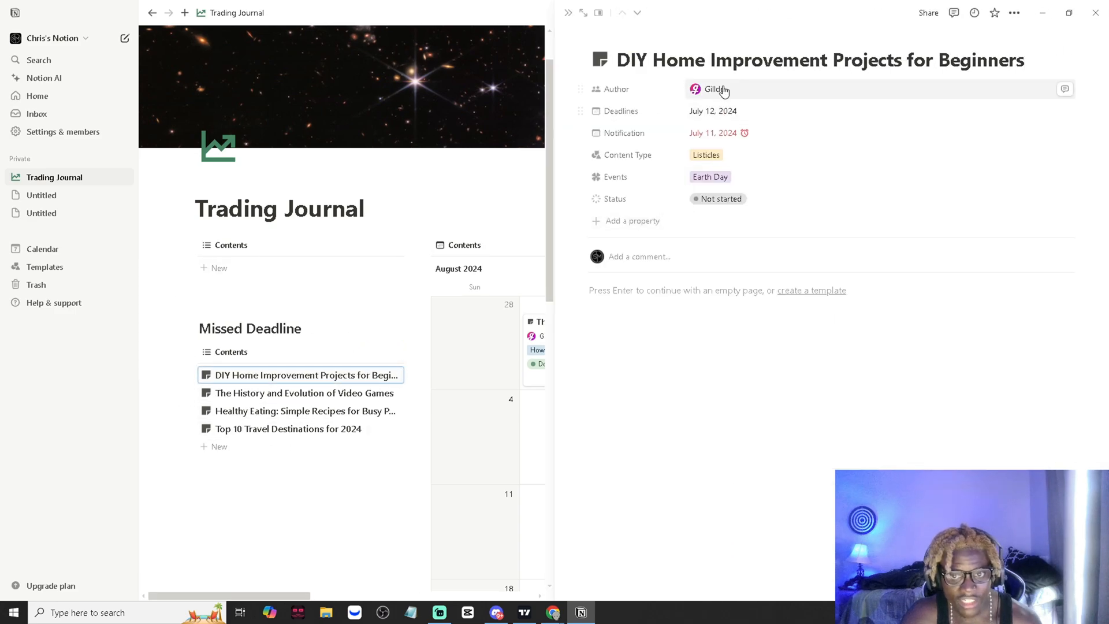
pyautogui.tripleClick(735, 68)
pyautogui.write('Stop ')
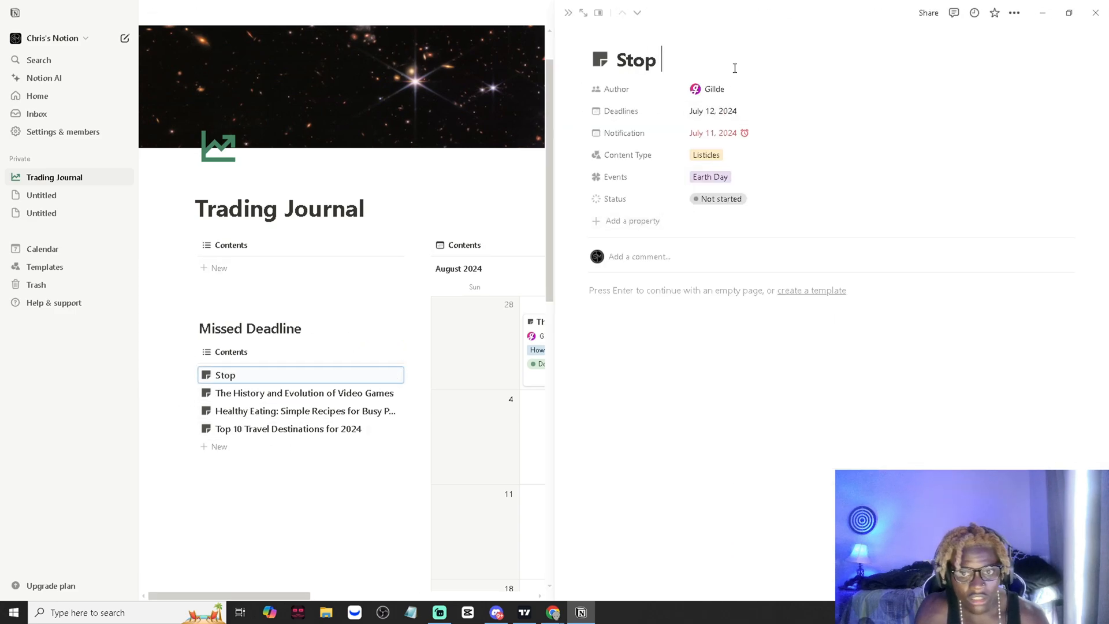
pyautogui.write('Loss For $')
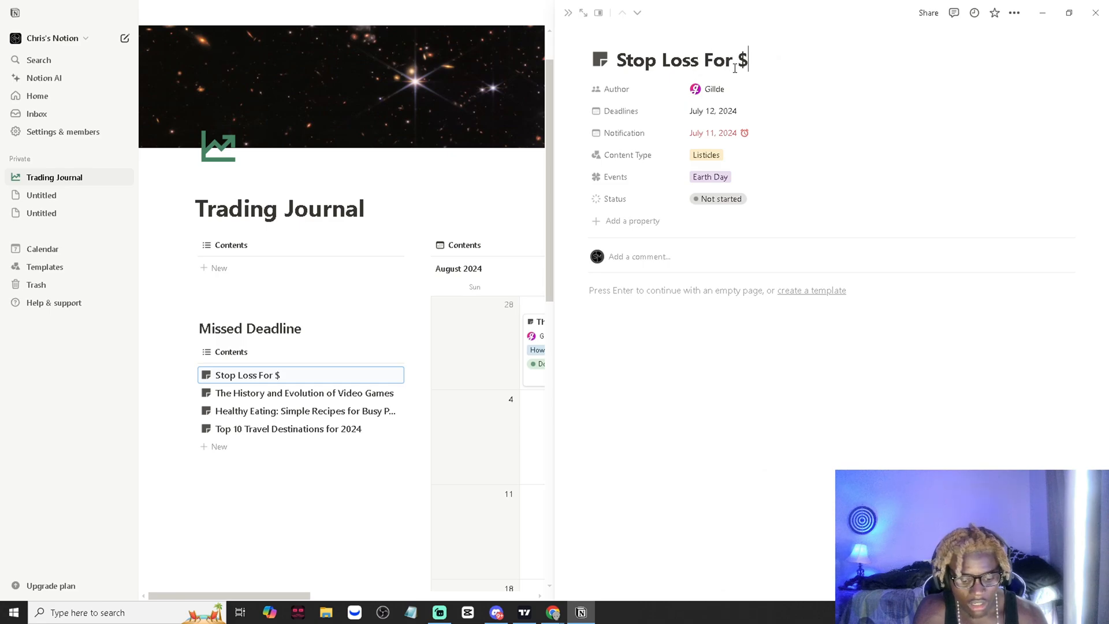
pyautogui.write('YM Futures Is 5')
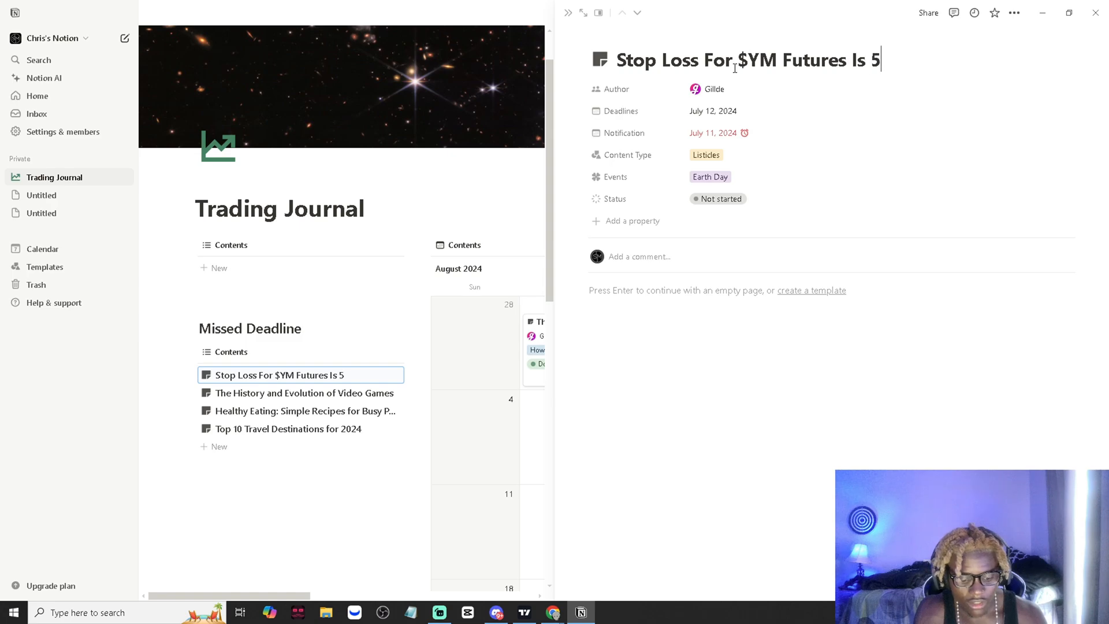
pyautogui.write('0 Ticks')
pyautogui.press('Return')
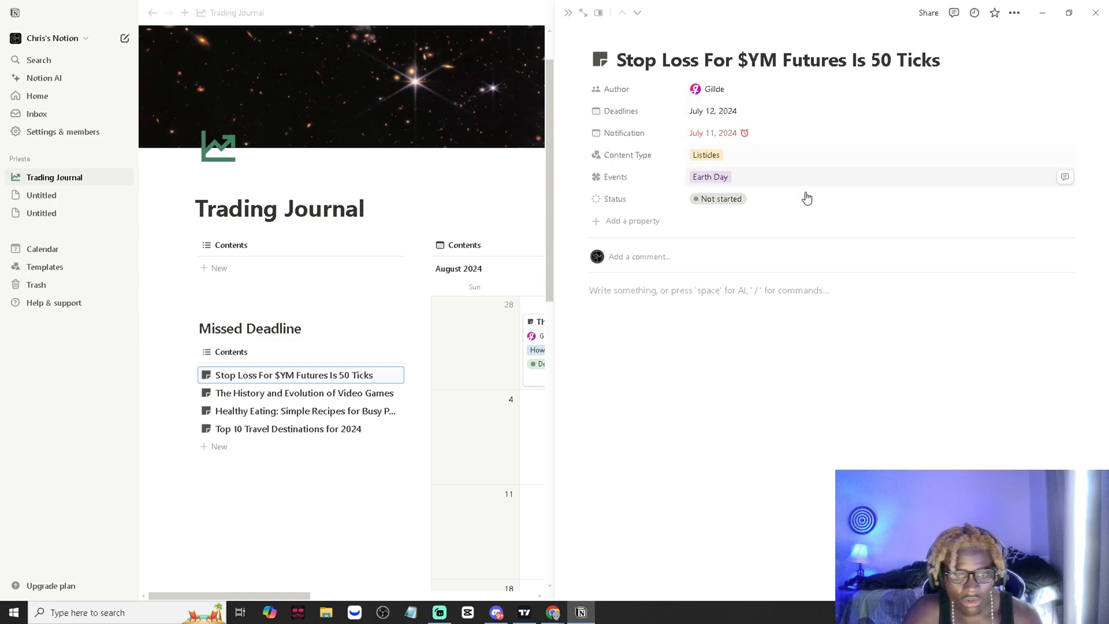
pyautogui.click(477, 185)
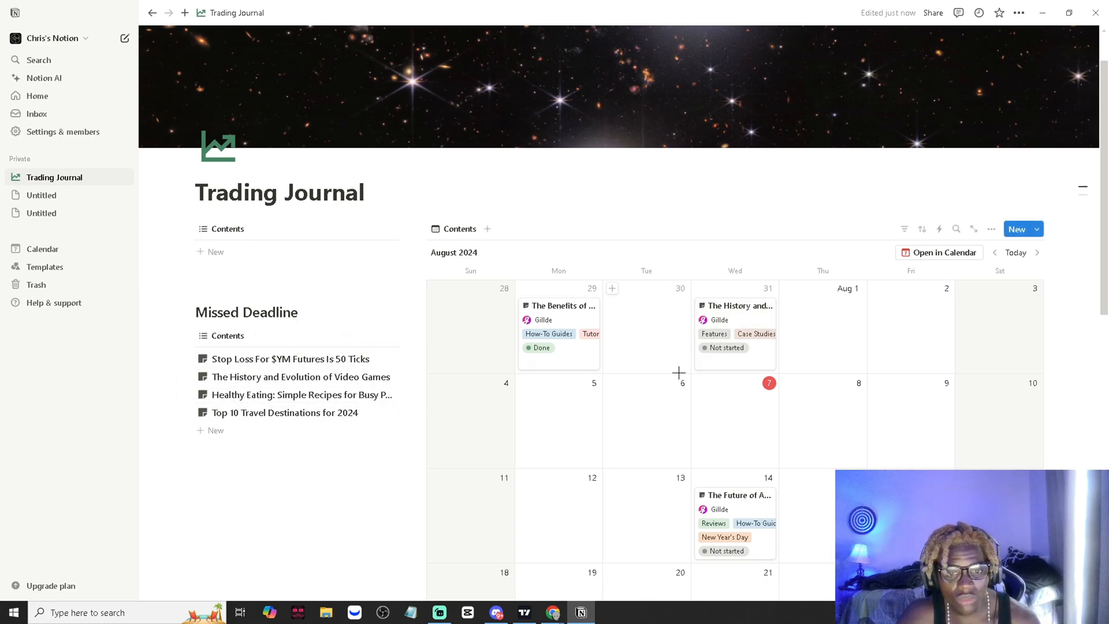
# - Open the July 29 calendar entry "The Benefits of Mindfulness and Meditation" and clear its title
pyautogui.scroll(-1, 574, 329)
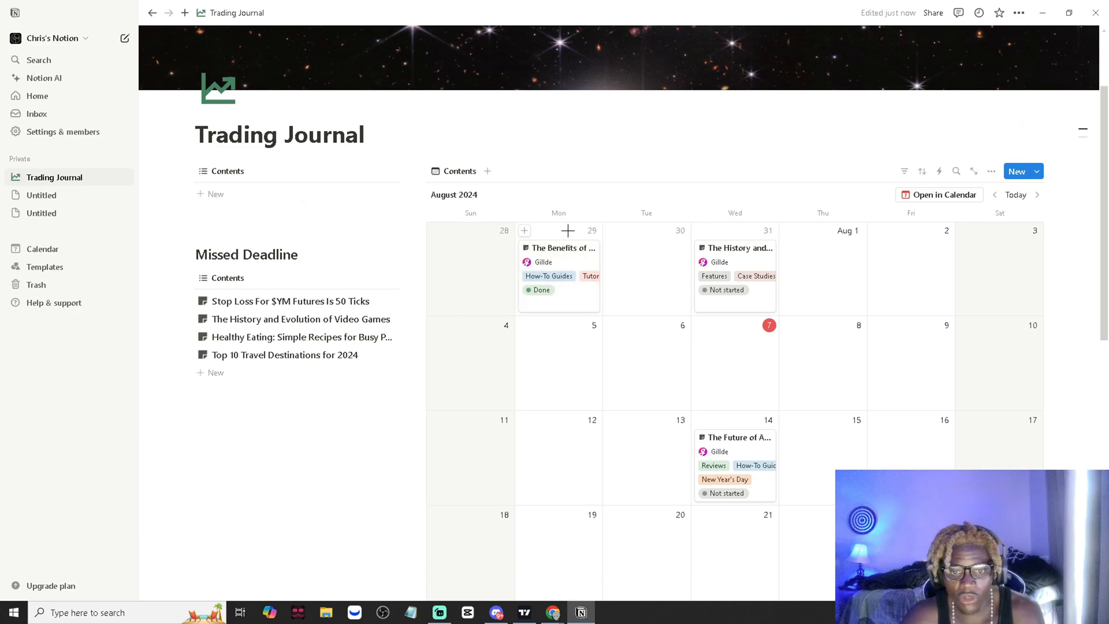
pyautogui.click(575, 252)
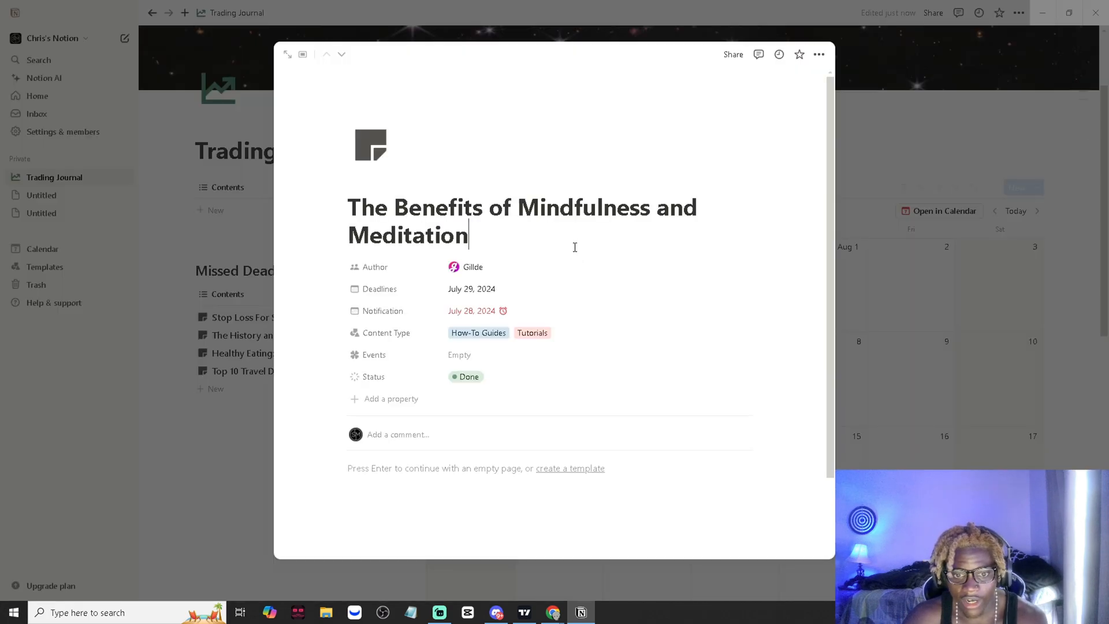
pyautogui.hotkey('ctrl', 'a')
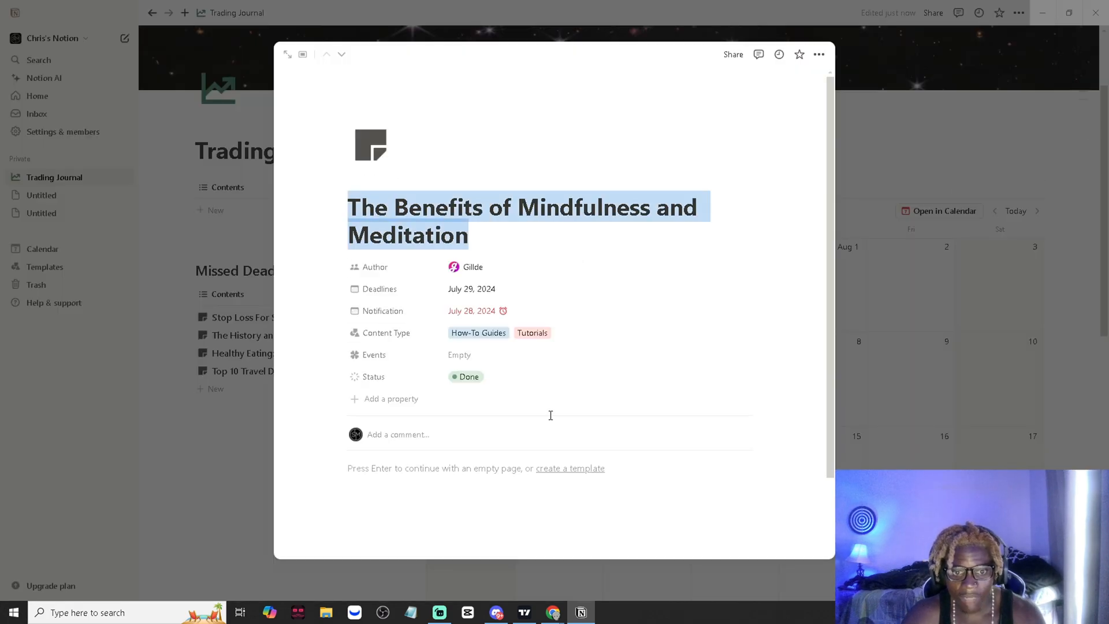
pyautogui.press('BackSpace')
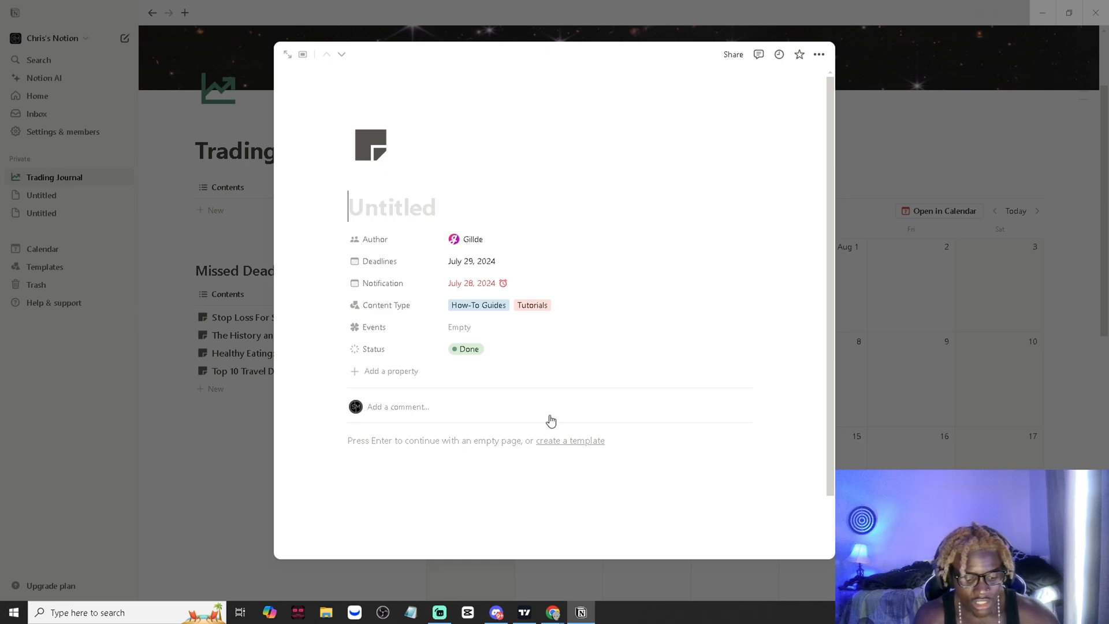
# - Switch to TradingView, display the YM1! futures chart from the watchlist, and return to the open entry in Notion
pyautogui.click(524, 612)
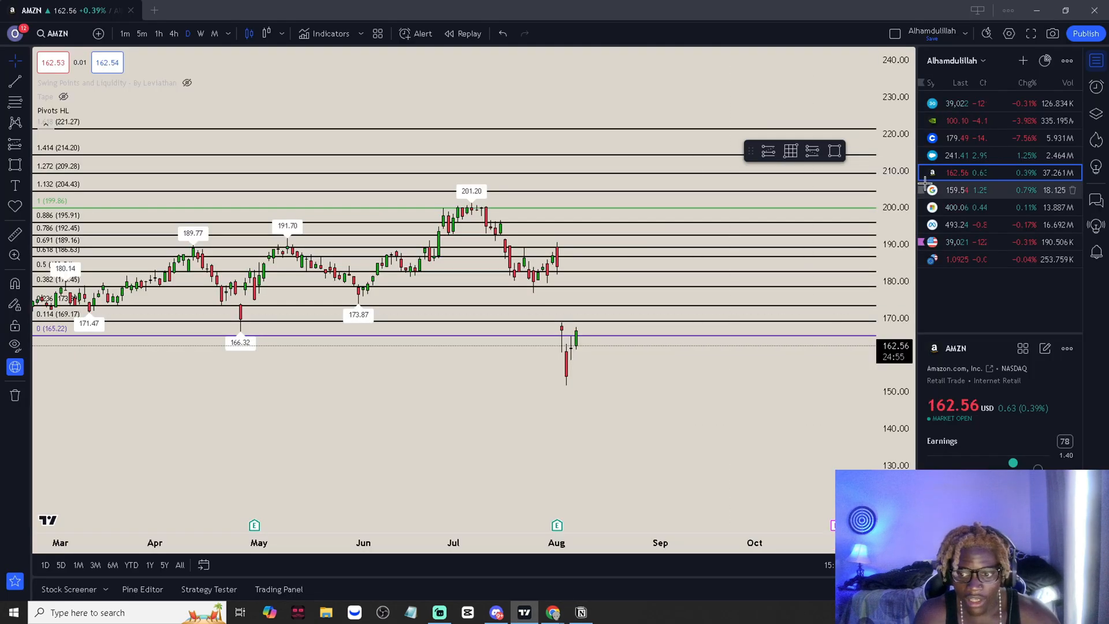
pyautogui.click(977, 104)
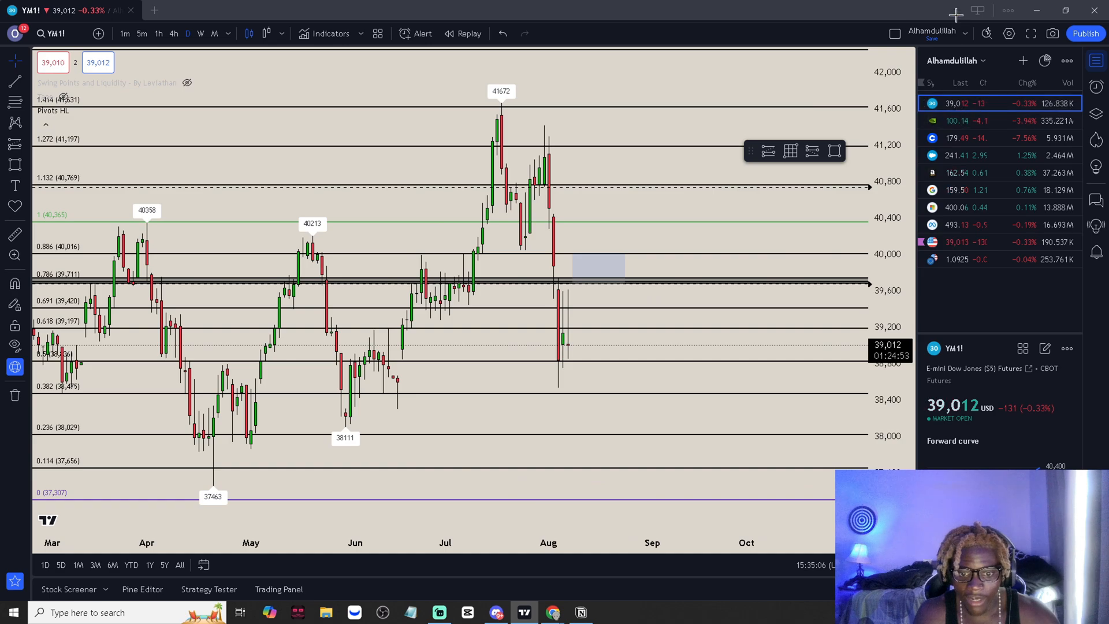
pyautogui.hotkey('alt', 'Tab')
# - Enter "$YM" in capital letters as the open calendar entry's title
pyautogui.write('$ym')
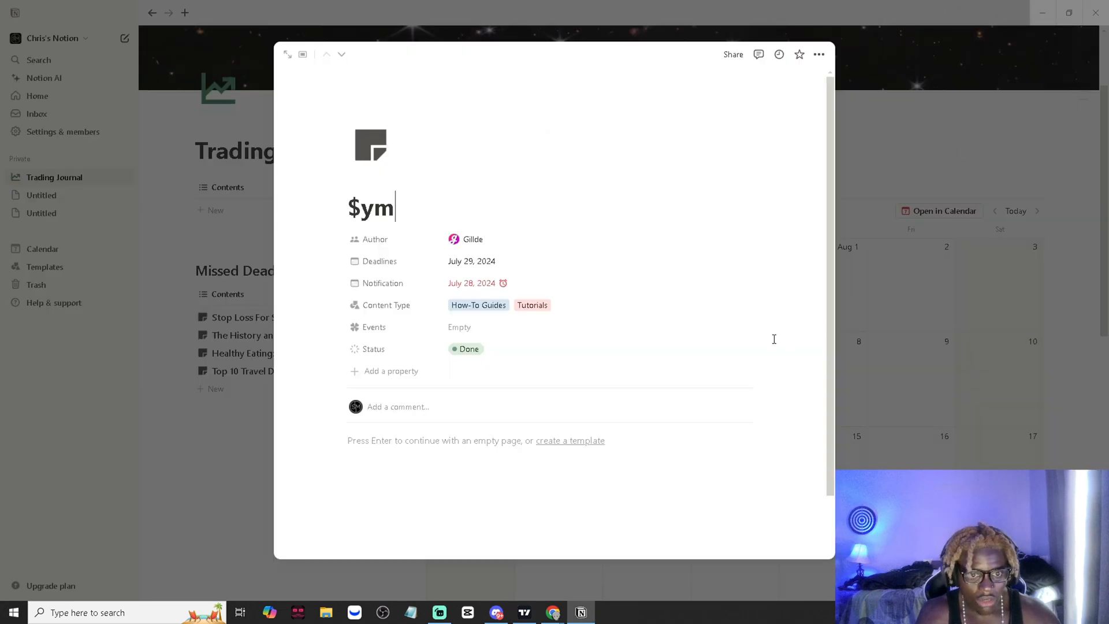
pyautogui.press('BackSpace')
pyautogui.press('BackSpace')
pyautogui.write('YM')
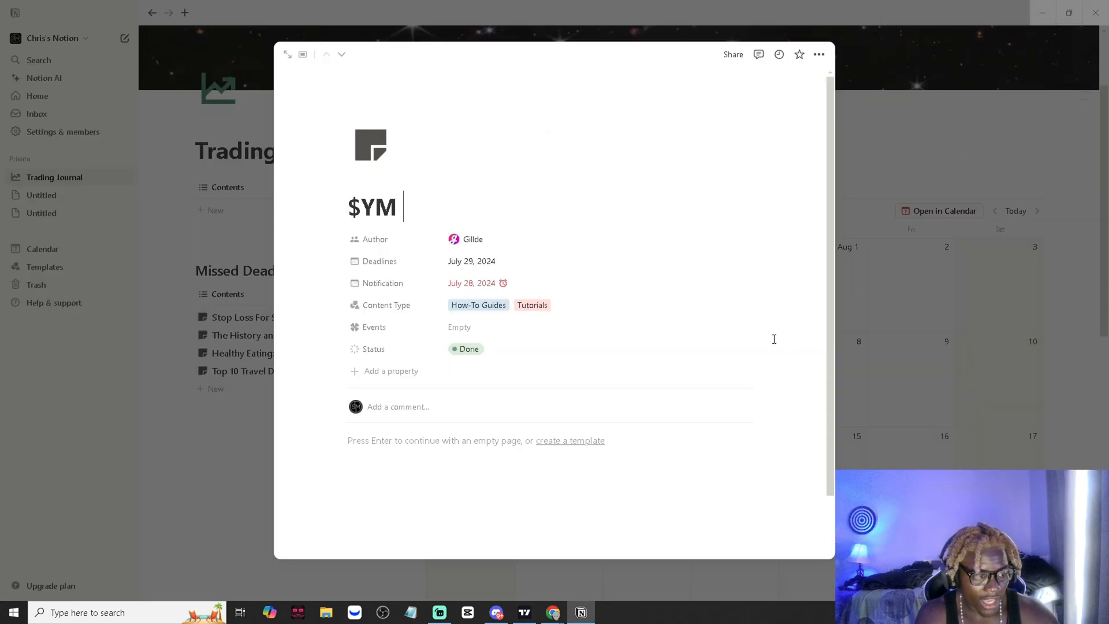
# - Switch to TradingView, capture the latest August candles on the YM1! chart with Snipping Tool, and copy the snip
pyautogui.click(525, 612)
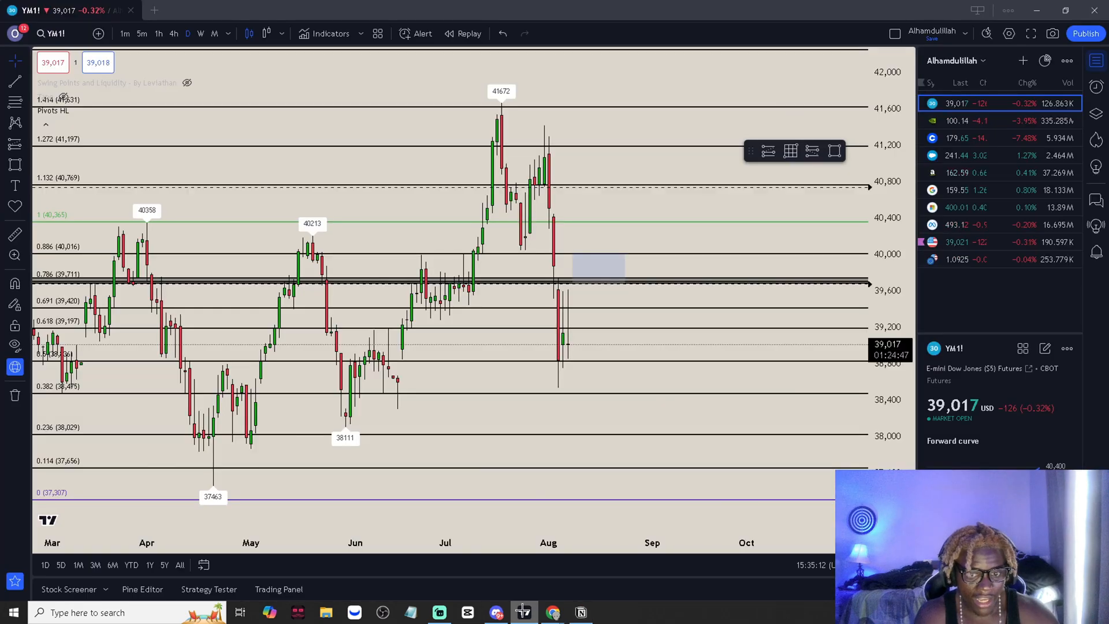
pyautogui.press('super')
pyautogui.write('s')
pyautogui.click(116, 303)
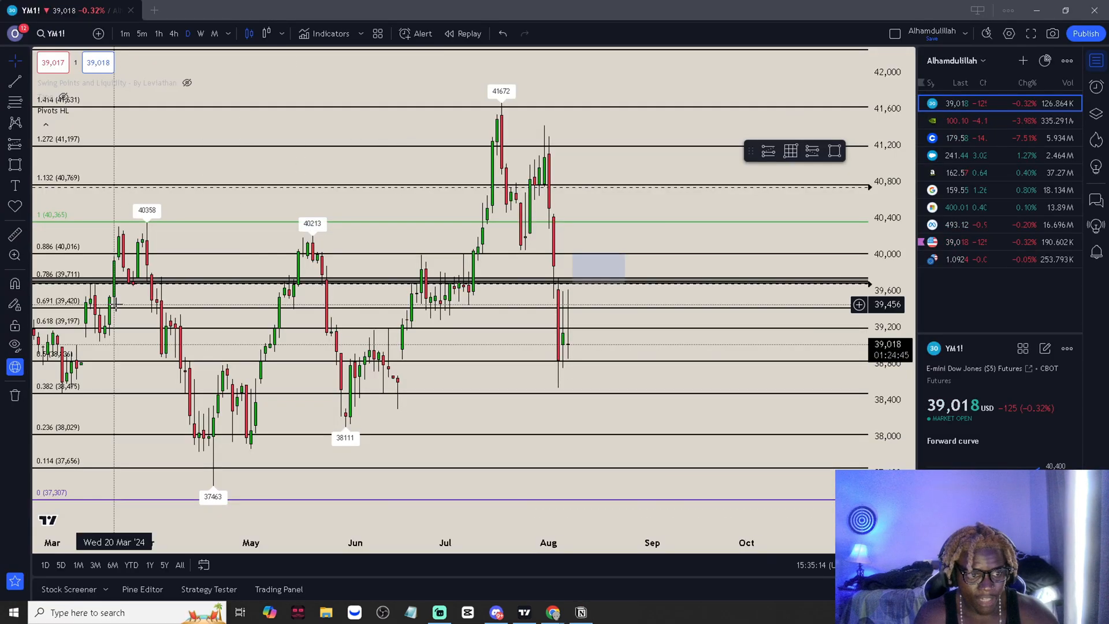
pyautogui.click(696, 275)
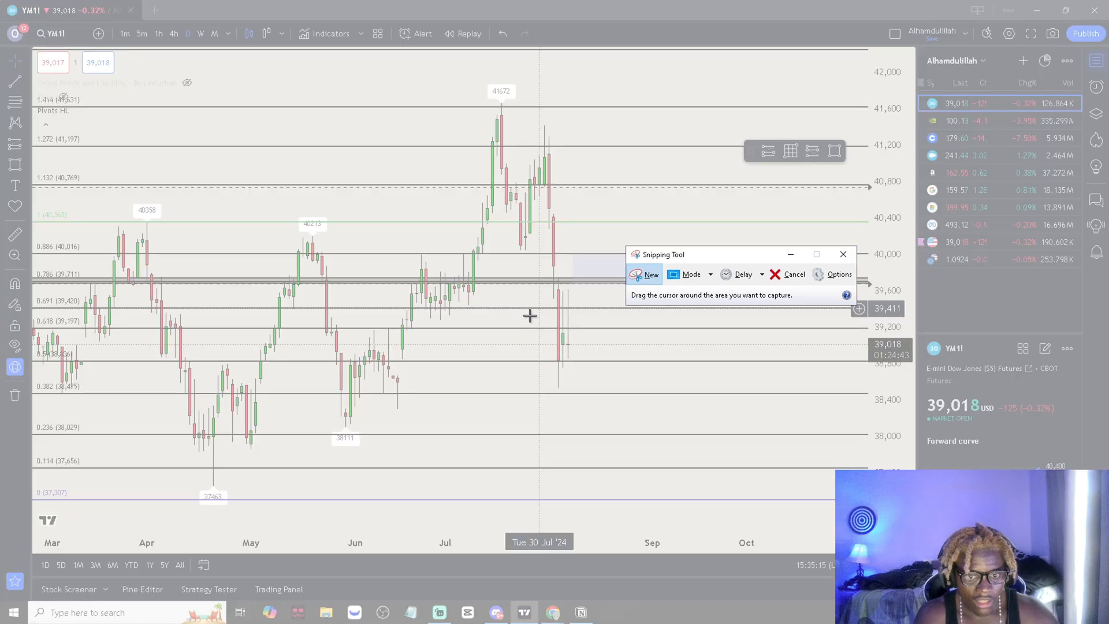
pyautogui.moveTo(530, 316); pyautogui.dragTo(641, 376)
pyautogui.rightClick(582, 342)
pyautogui.click(604, 362)
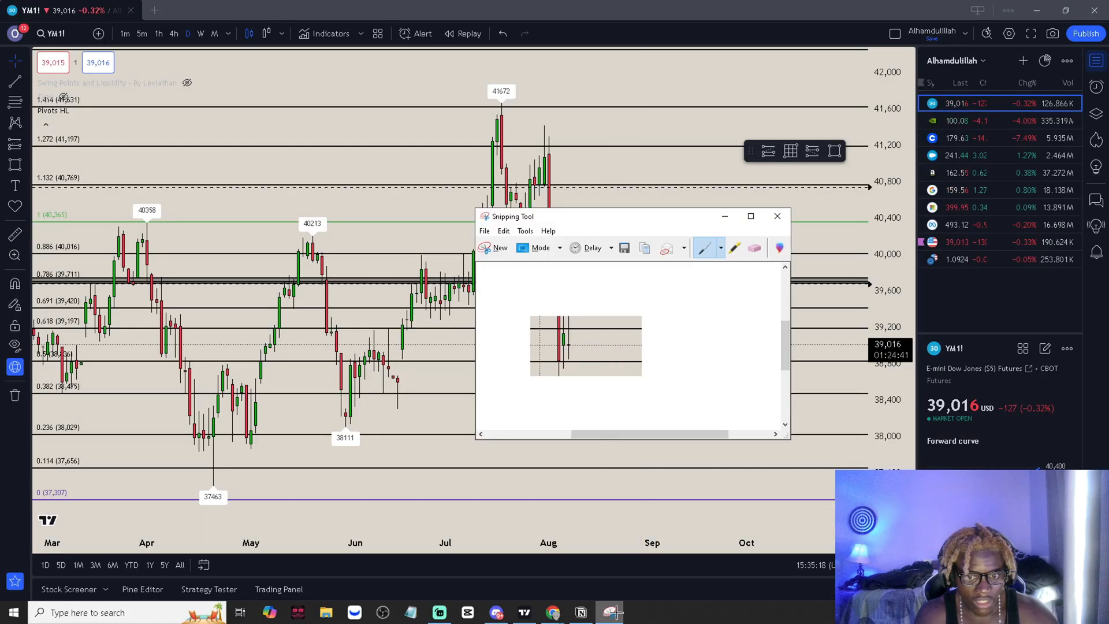
# - Return to Notion and paste the chart snip into the body of the $YM entry
pyautogui.click(525, 613)
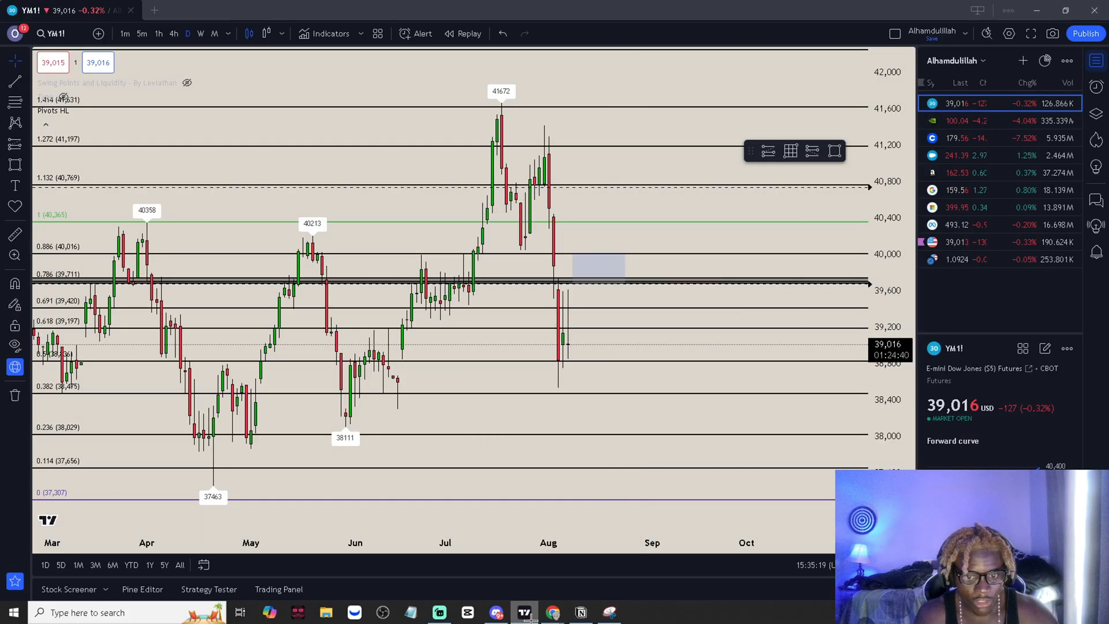
pyautogui.click(581, 612)
pyautogui.click(440, 469)
pyautogui.hotkey('ctrl', 'v')
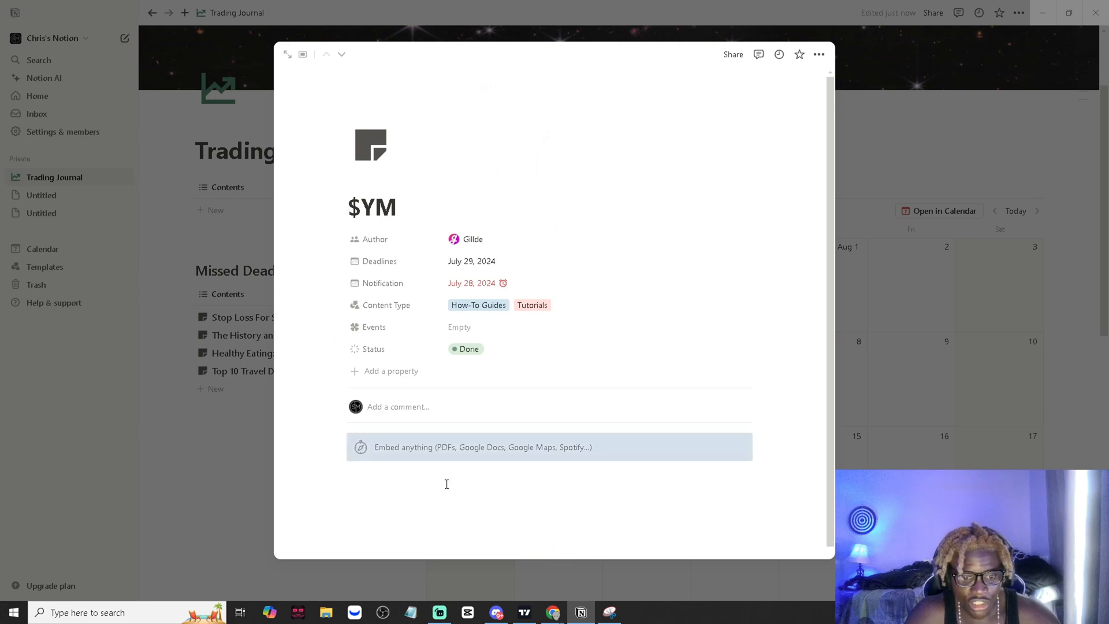
# - Extend the entry's title with the trade profit so it reads "$YM +$150"
pyautogui.click(422, 221)
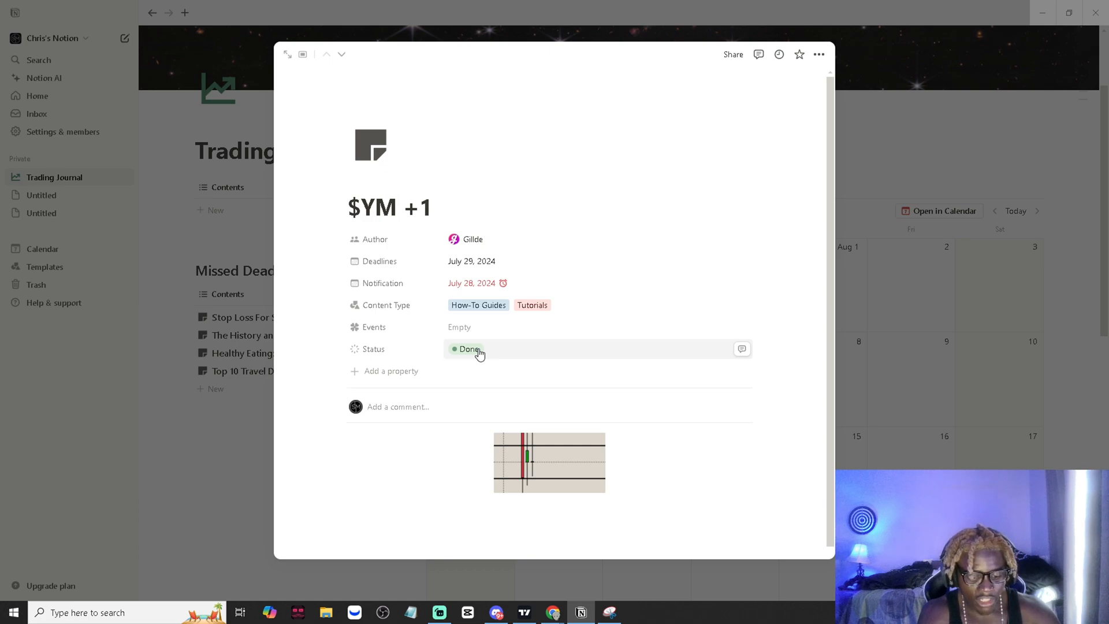
pyautogui.press('BackSpace')
pyautogui.press('BackSpace')
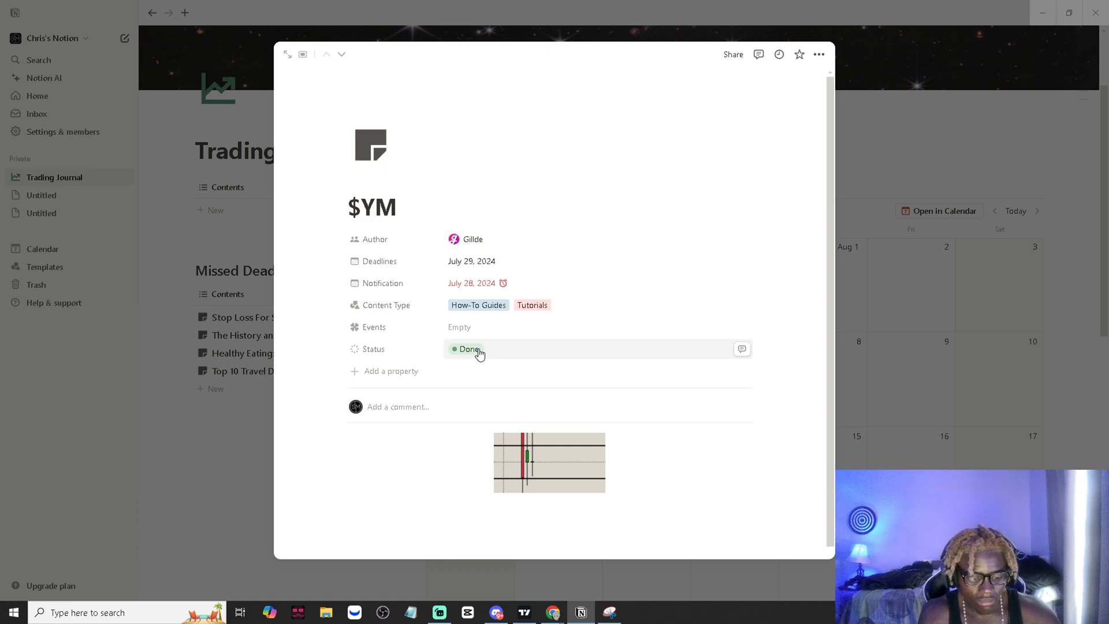
pyautogui.write('$')
pyautogui.press('BackSpace')
pyautogui.press('BackSpace')
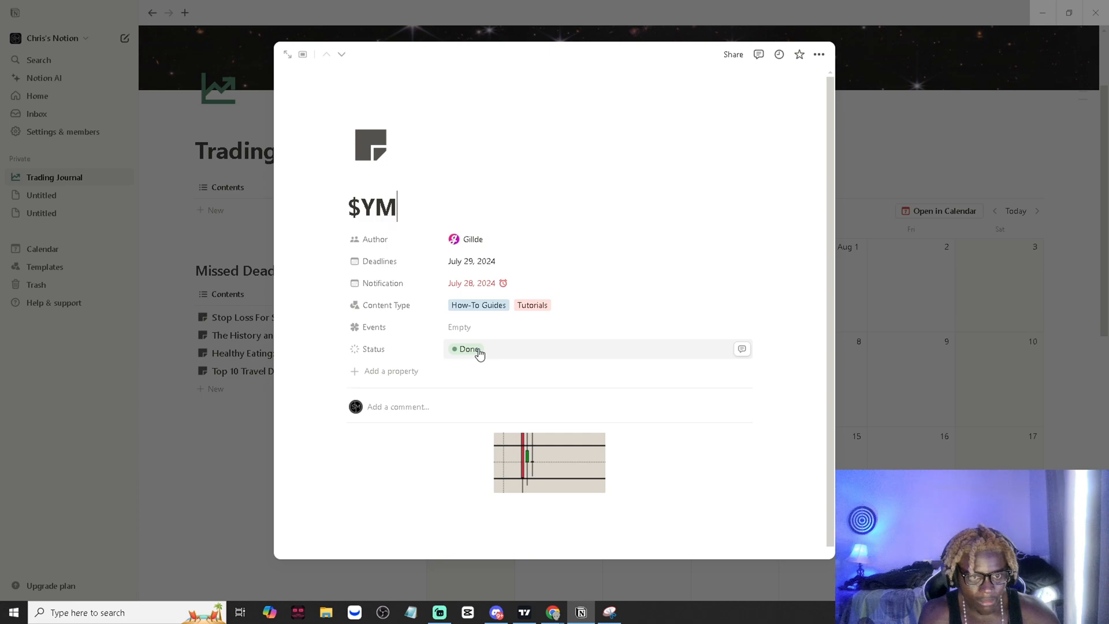
pyautogui.write('- $')
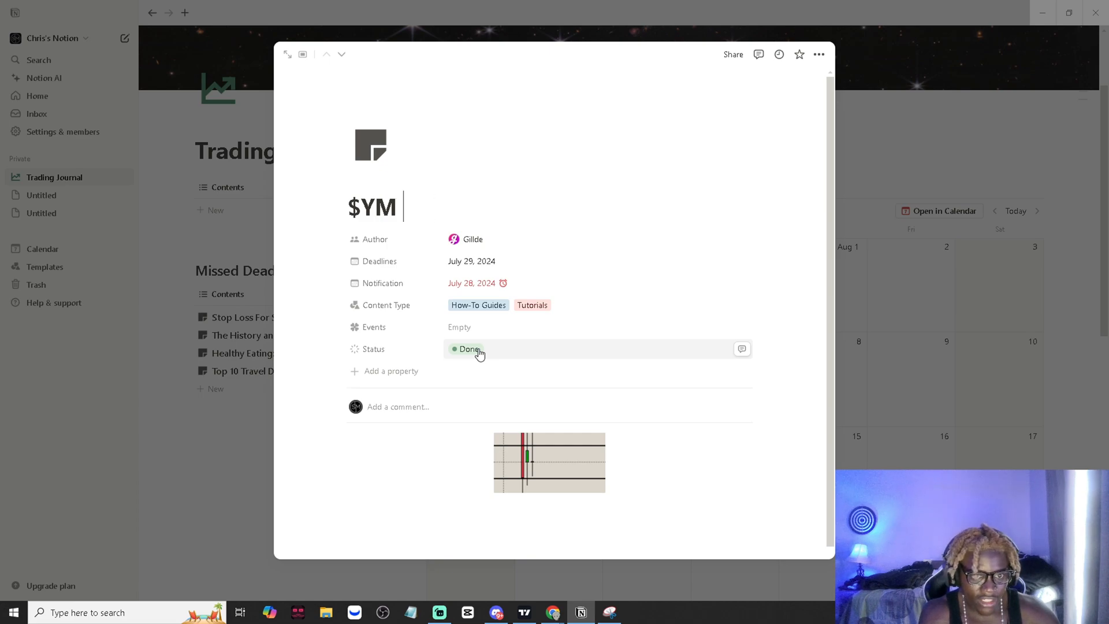
pyautogui.write('$')
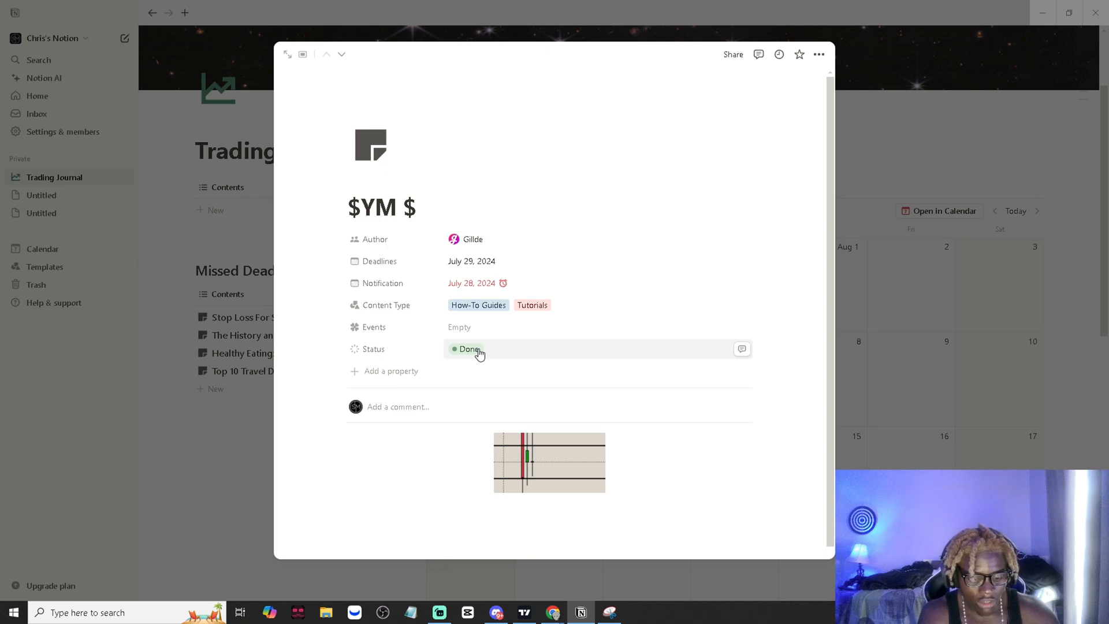
pyautogui.press('BackSpace')
pyautogui.write('+')
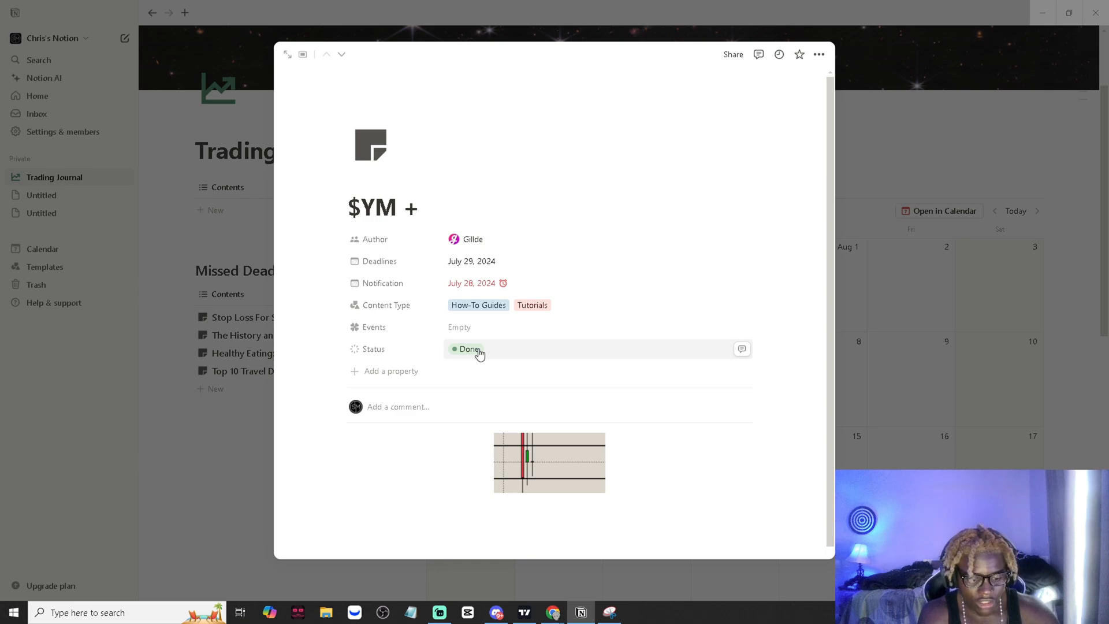
pyautogui.write('$150')
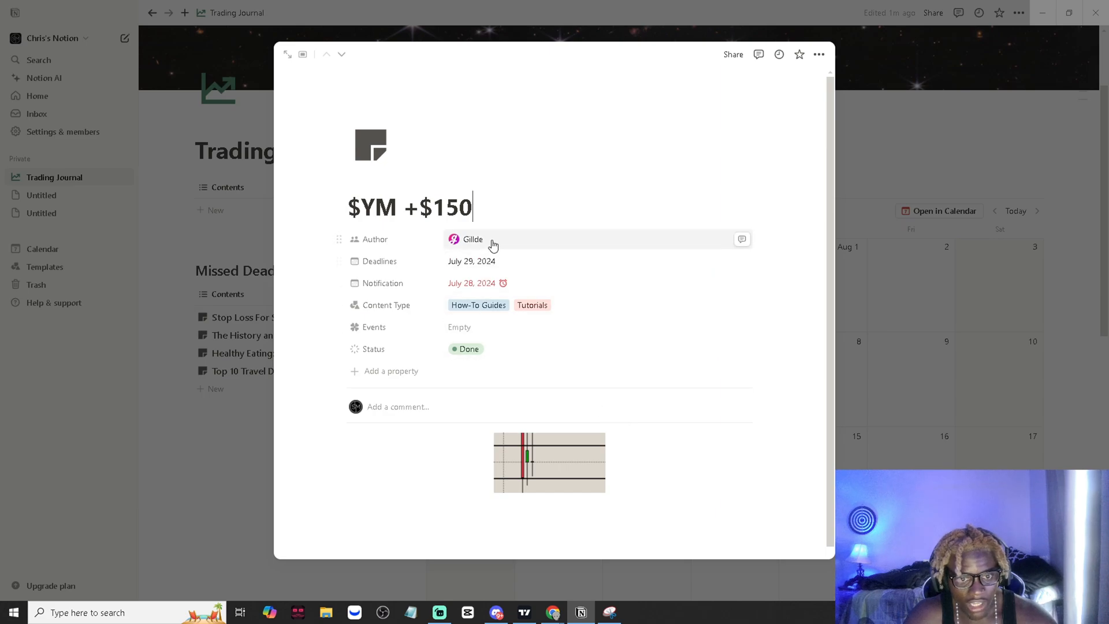
# - Delete the Author, Deadlines and Notification properties from the $YM +$150 entry
pyautogui.click(339, 239)
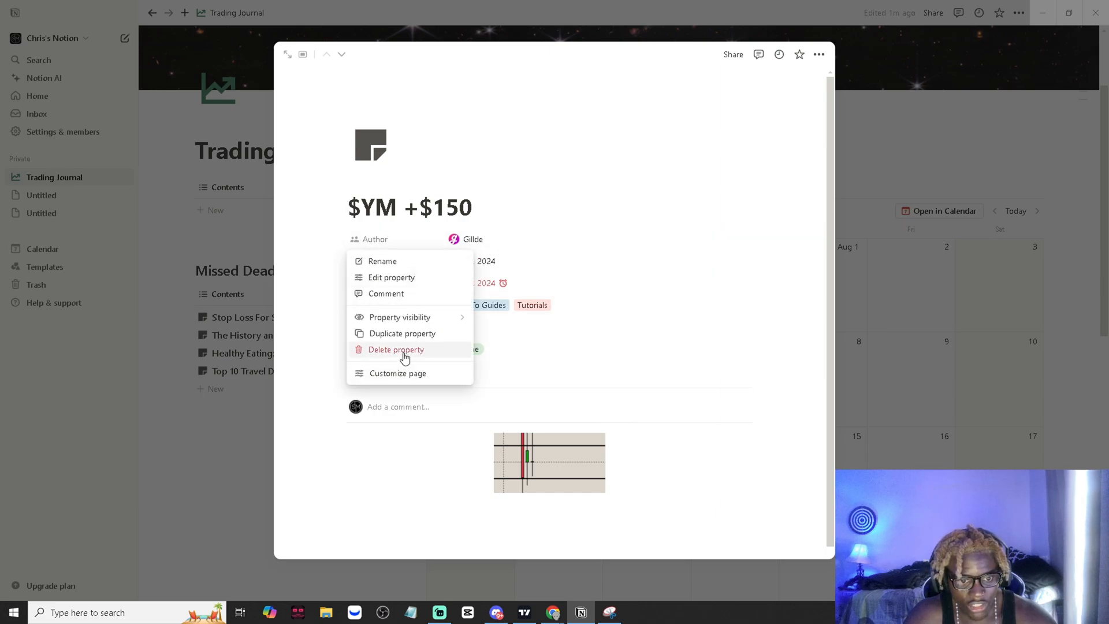
pyautogui.click(441, 350)
pyautogui.click(543, 313)
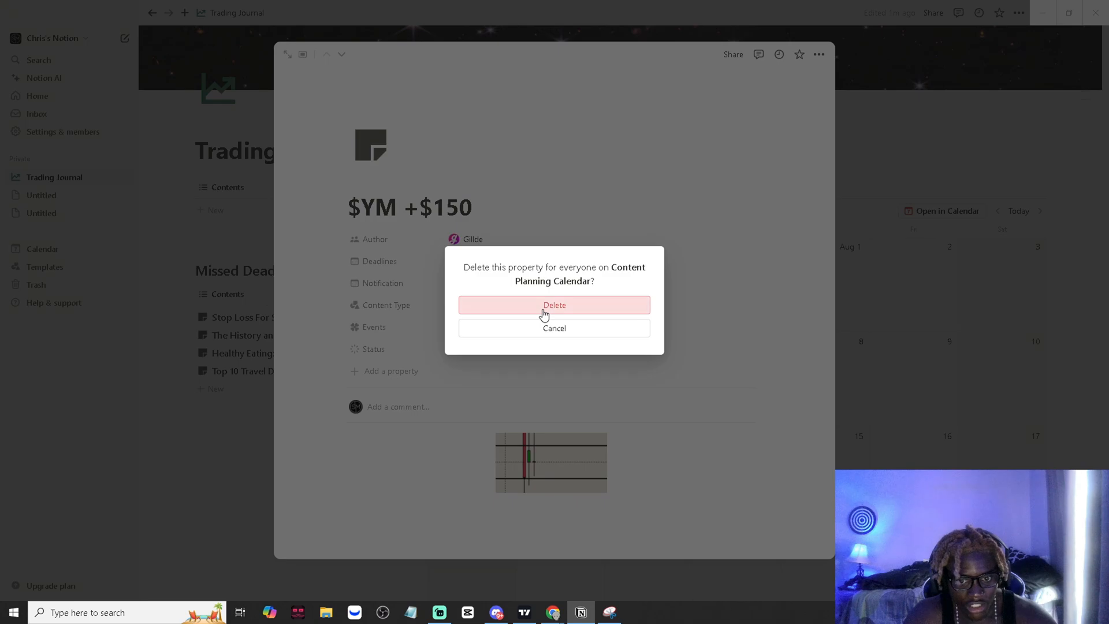
pyautogui.click(339, 239)
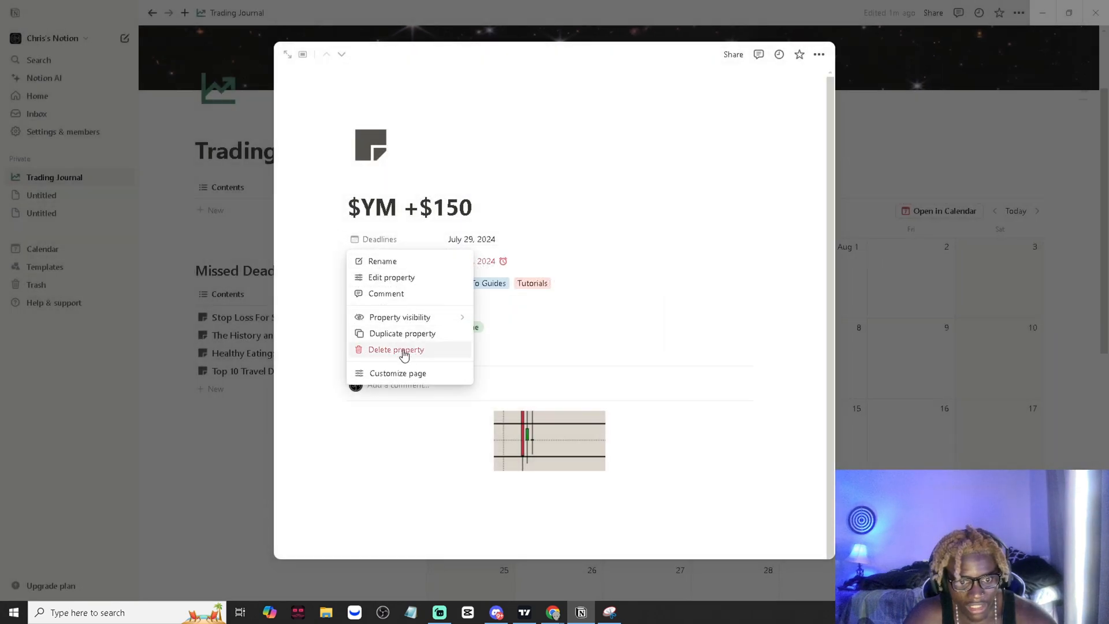
pyautogui.click(404, 350)
pyautogui.click(569, 315)
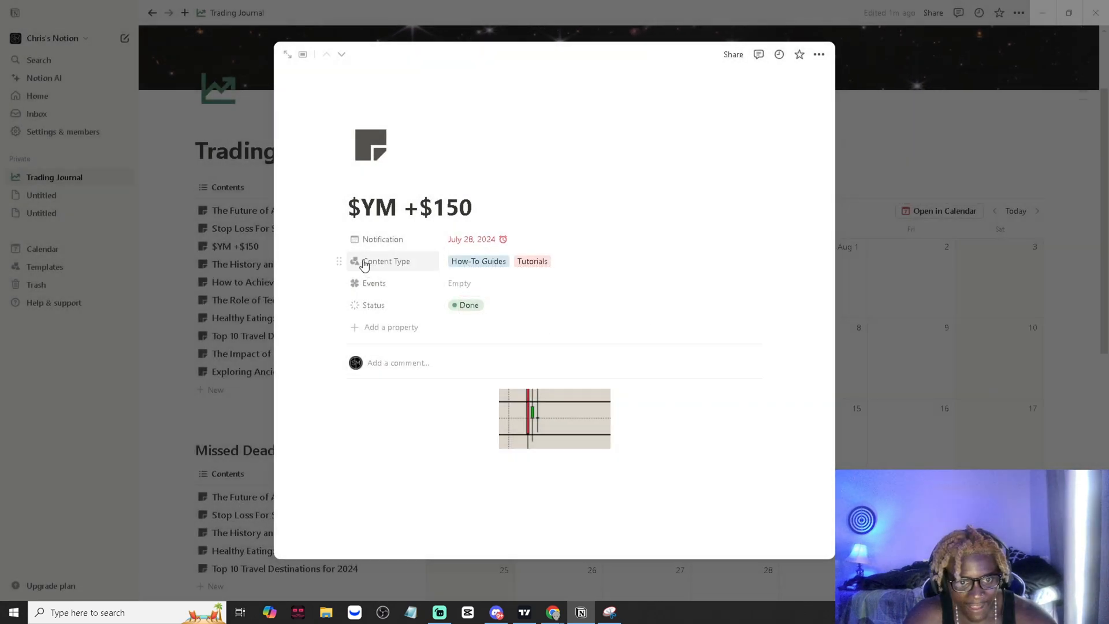
pyautogui.click(339, 239)
pyautogui.click(389, 350)
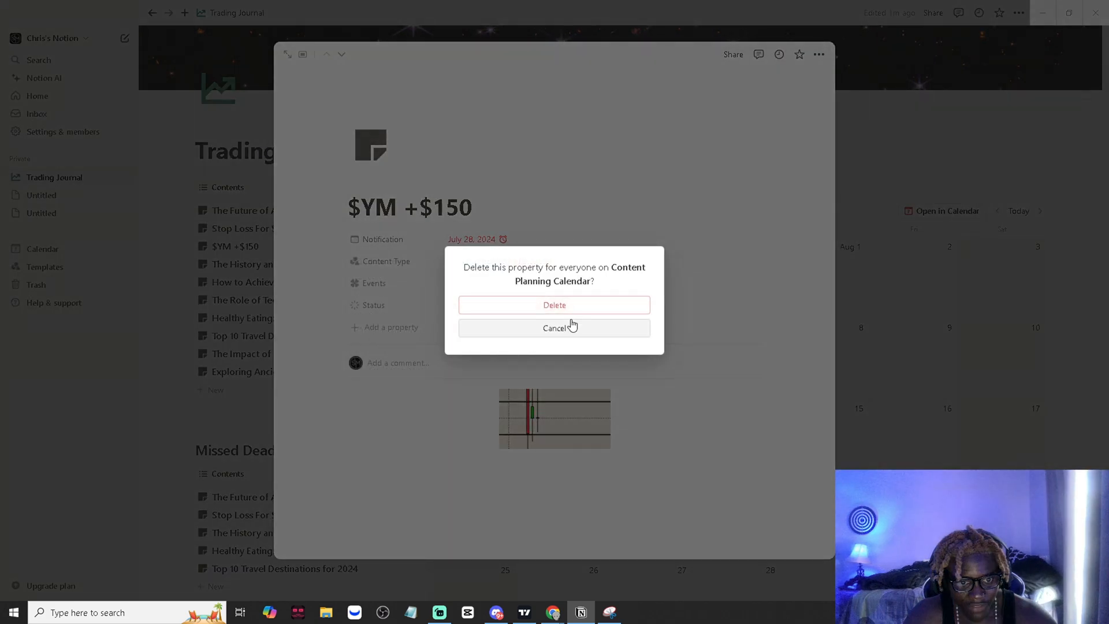
pyautogui.click(569, 318)
# - Edit the Content Type property and rename its "How-To Guides" option as "Futures"
pyautogui.click(374, 240)
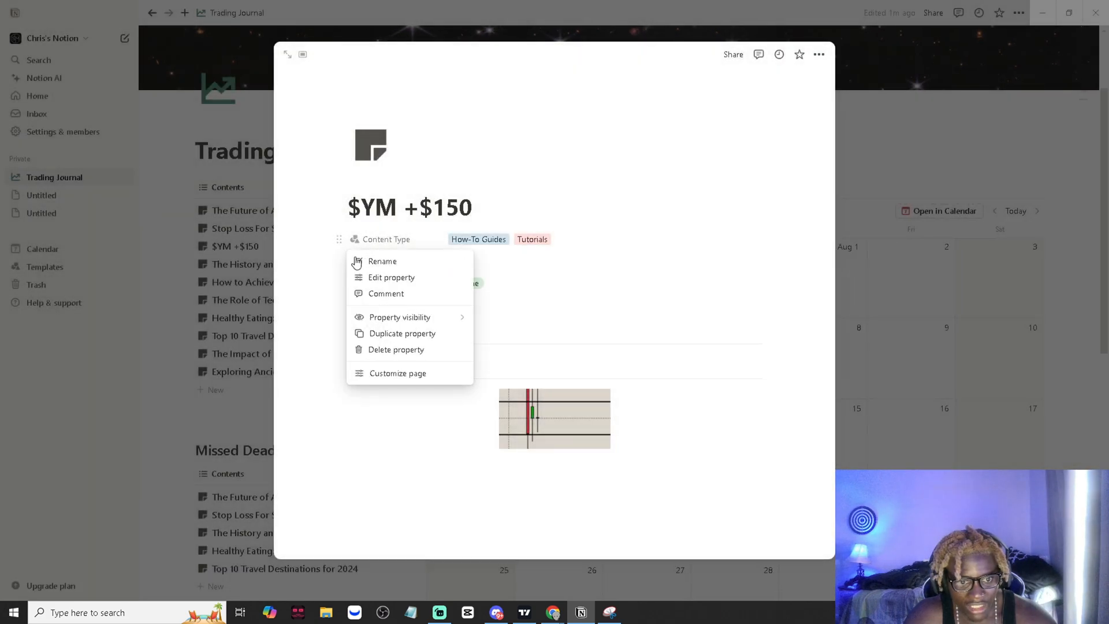
pyautogui.click(384, 277)
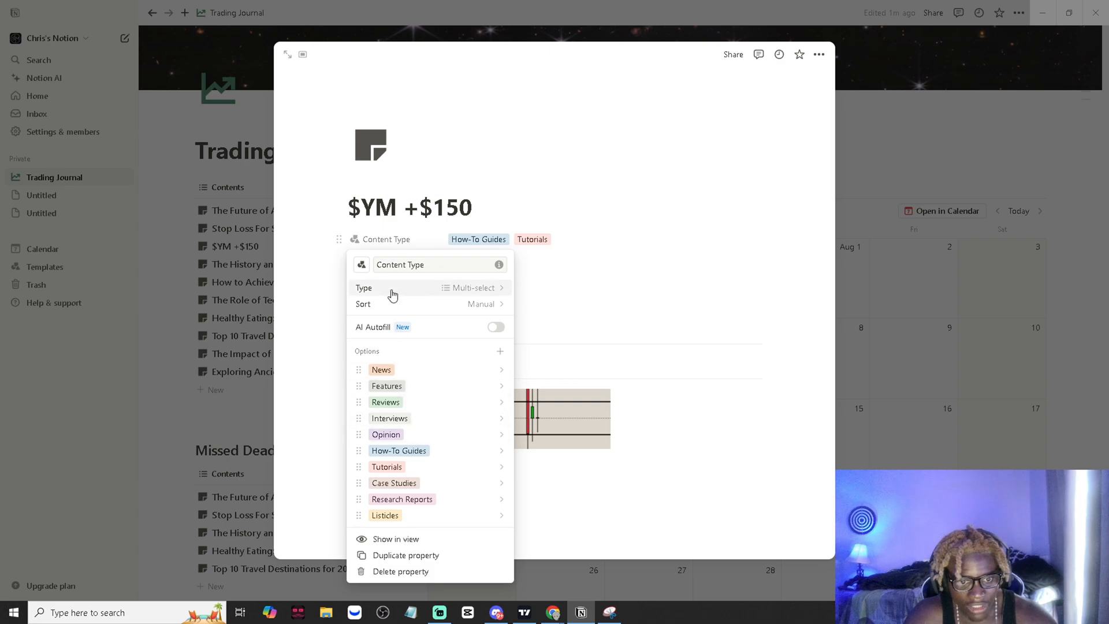
pyautogui.click(426, 451)
pyautogui.write('g')
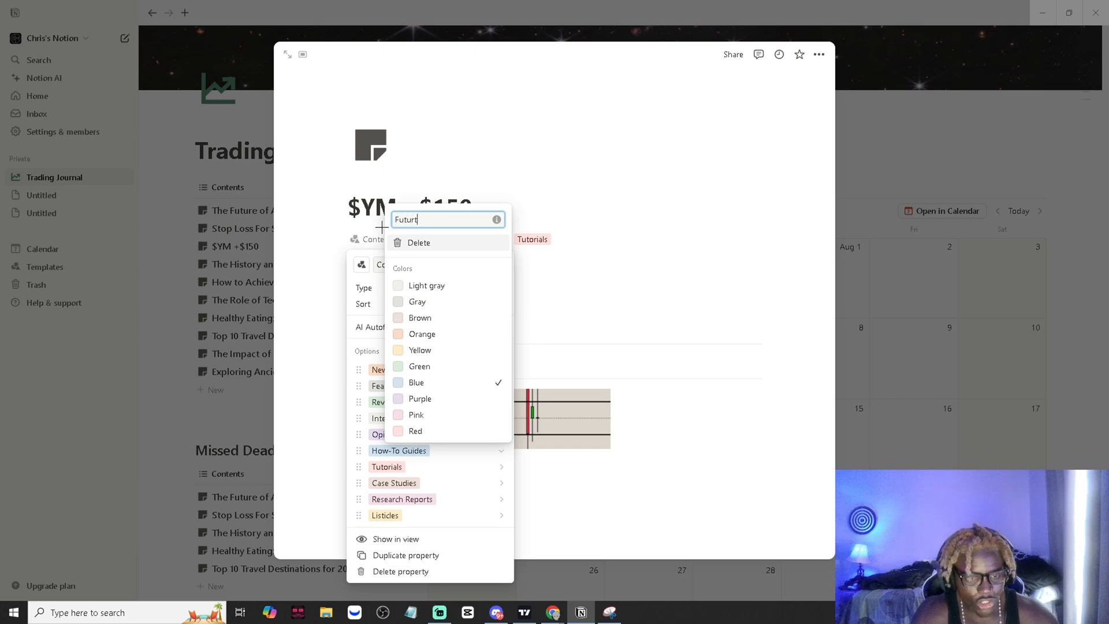
pyautogui.write('Futures')
pyautogui.press('Return')
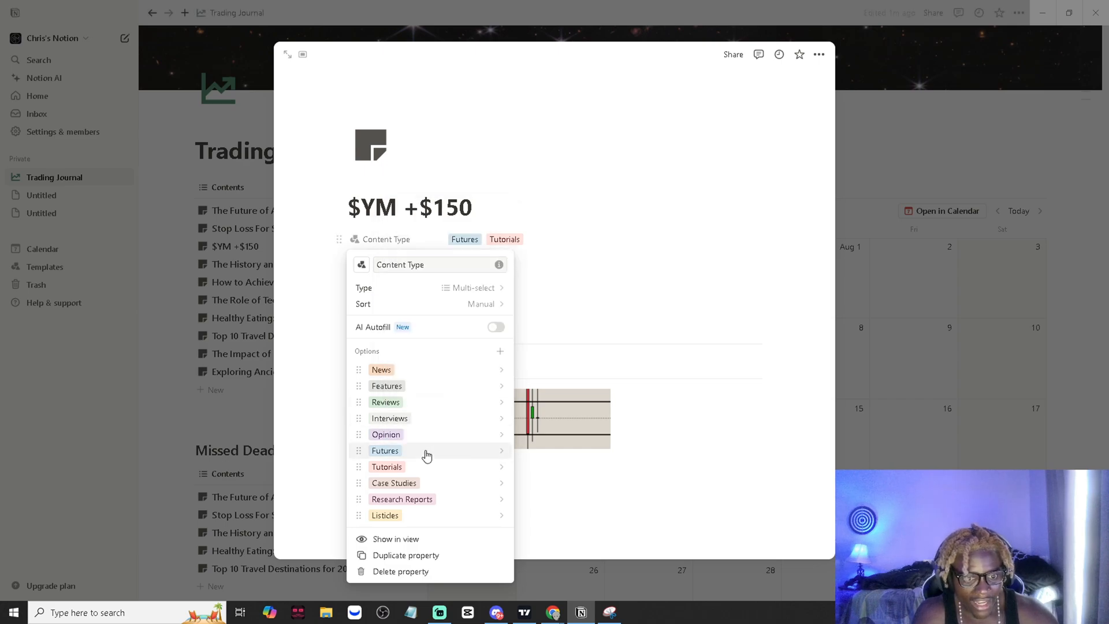
# - Rename the "News" option of Content Type as "Options"
pyautogui.click(413, 373)
pyautogui.doubleClick(412, 143)
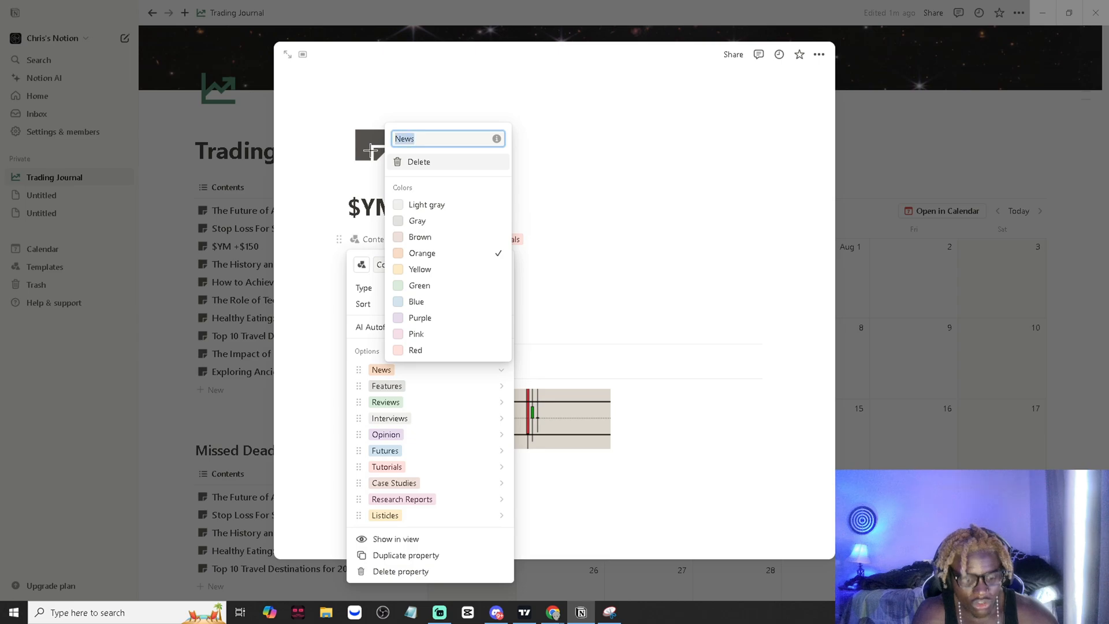
pyautogui.write('Options')
pyautogui.press('Return')
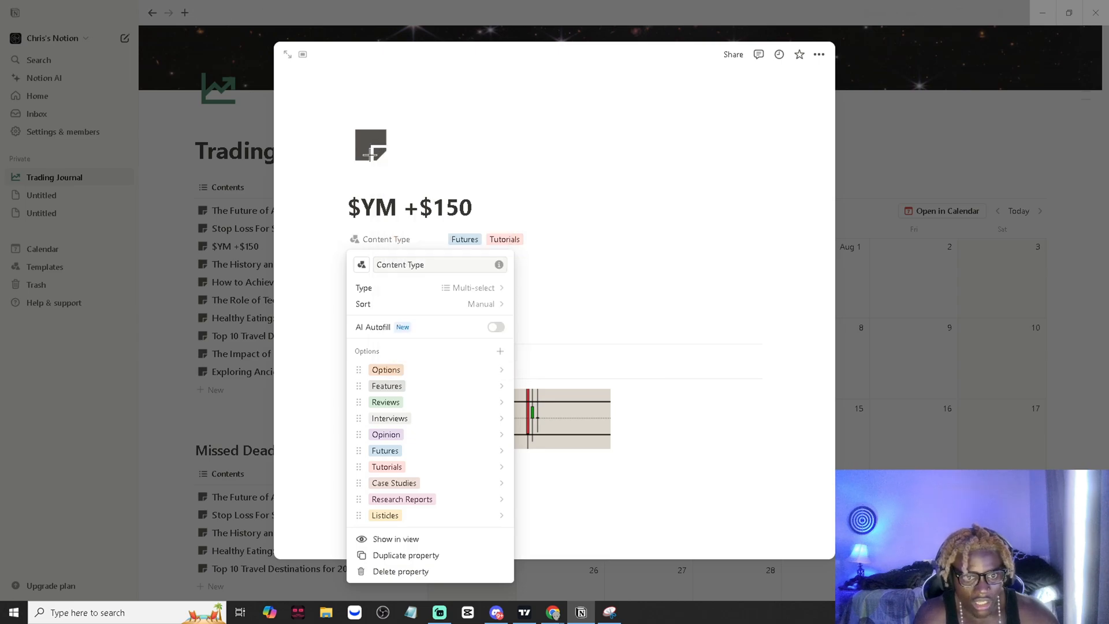
# - Rename the "Features" option of Content Type as "Crypto"
pyautogui.click(414, 392)
pyautogui.moveTo(427, 155); pyautogui.dragTo(350, 151)
pyautogui.write('C')
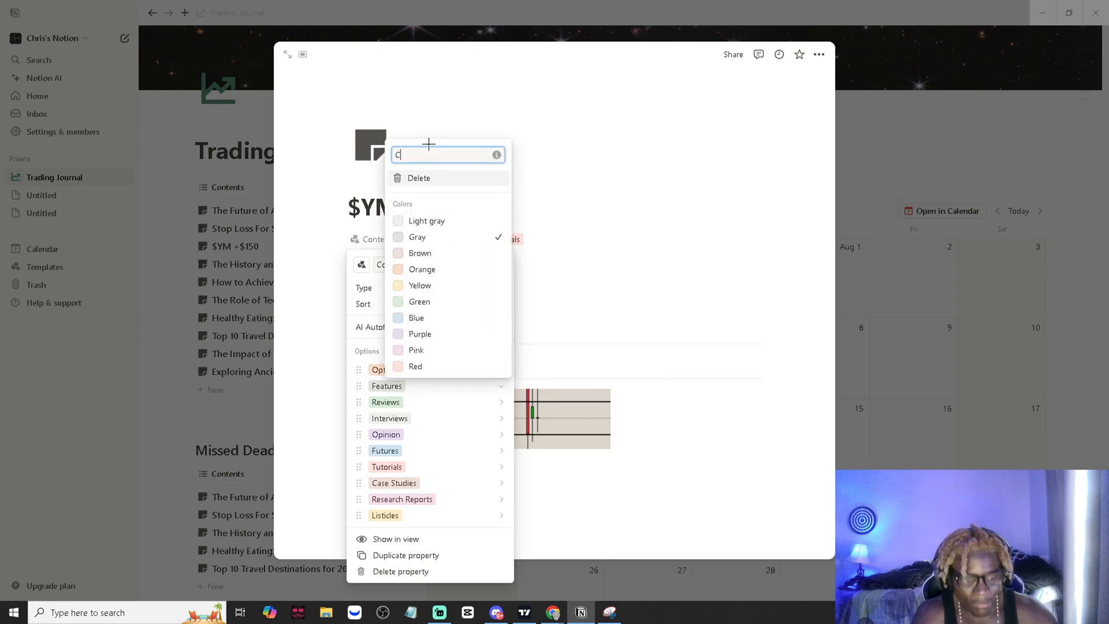
pyautogui.write('rypto')
pyautogui.press('Return')
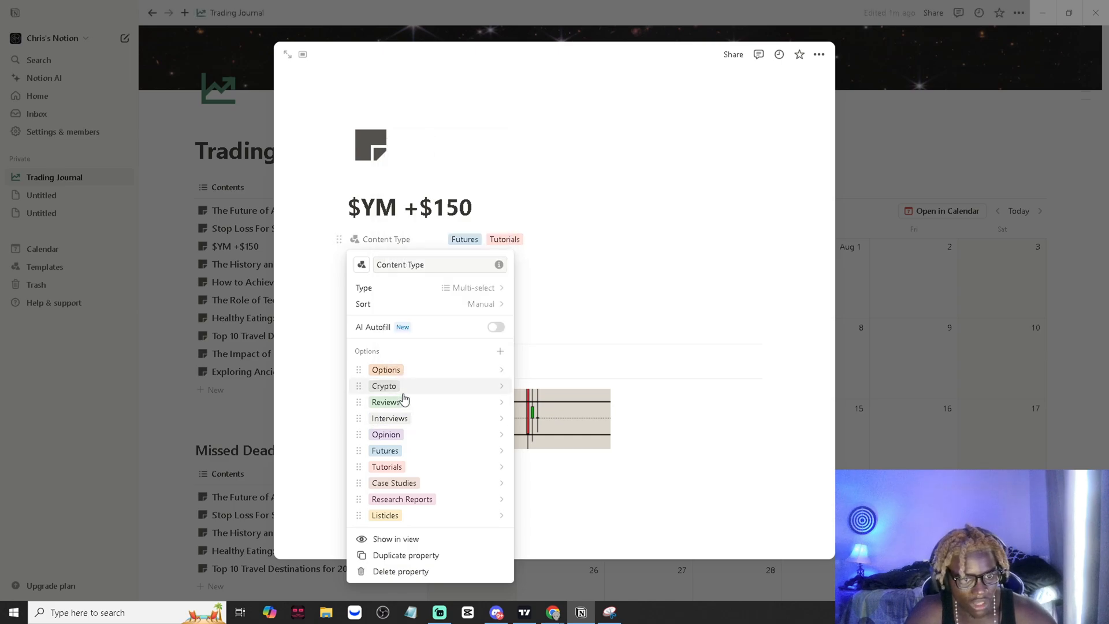
# - Remove the Tutorials tag from the entry's Content Type, leaving only Futures
pyautogui.click(524, 240)
pyautogui.click(521, 241)
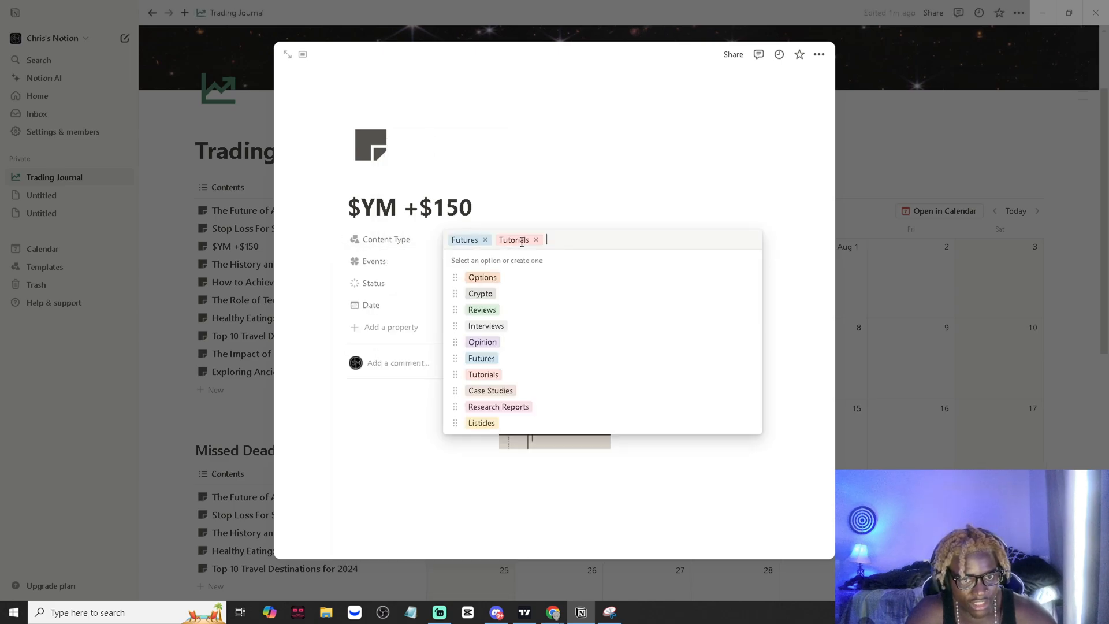
pyautogui.click(537, 241)
pyautogui.press('Escape')
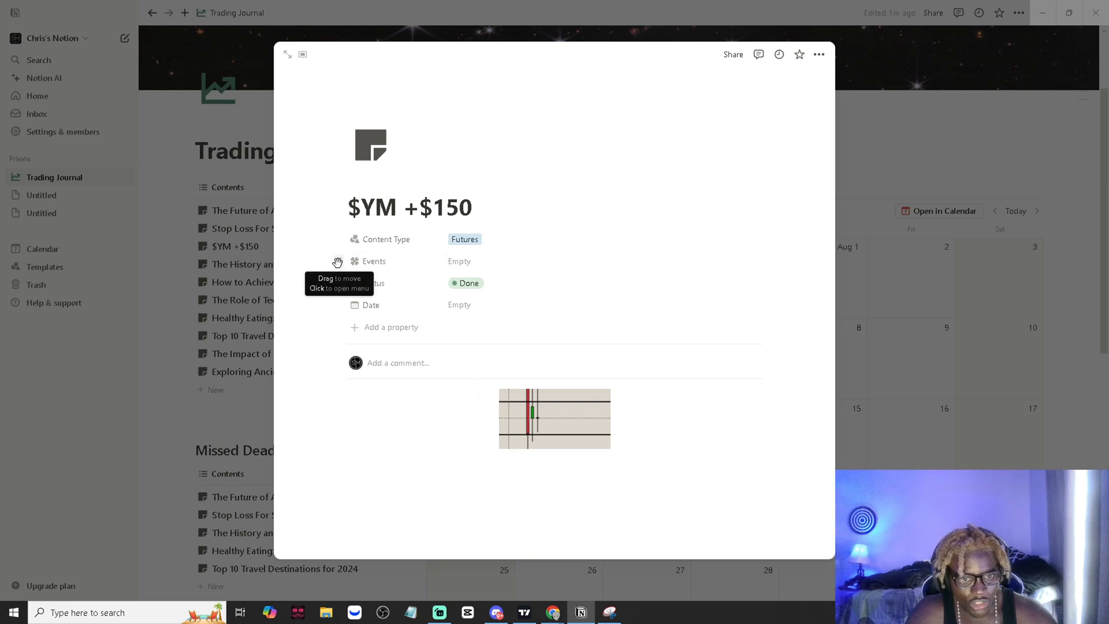
# - Delete the Events property from the $YM +$150 entry
pyautogui.click(338, 262)
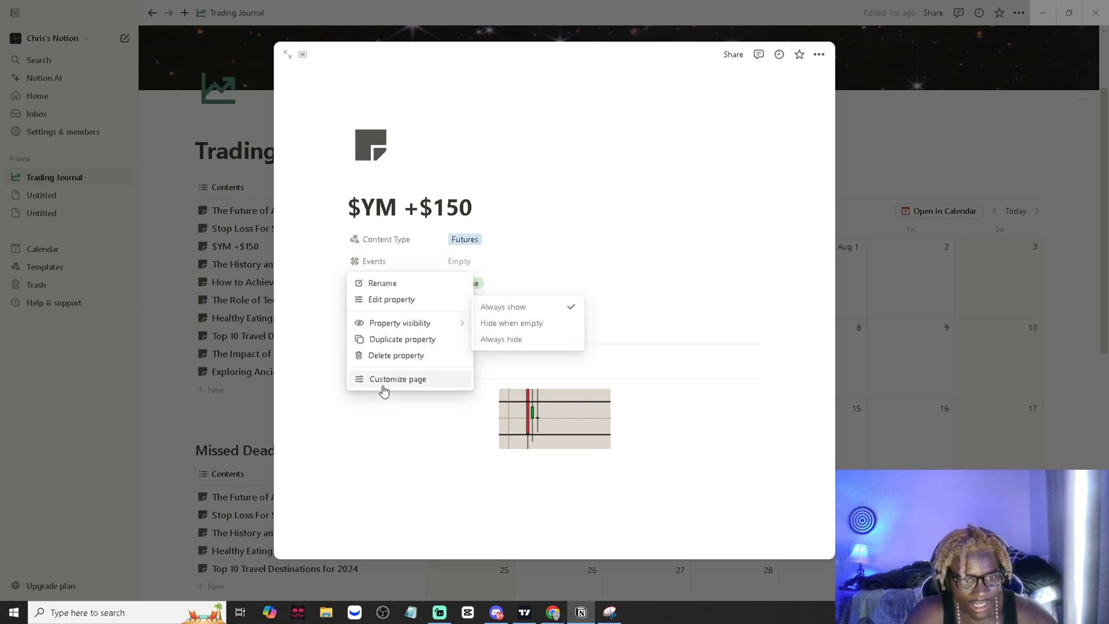
pyautogui.click(404, 357)
pyautogui.click(554, 328)
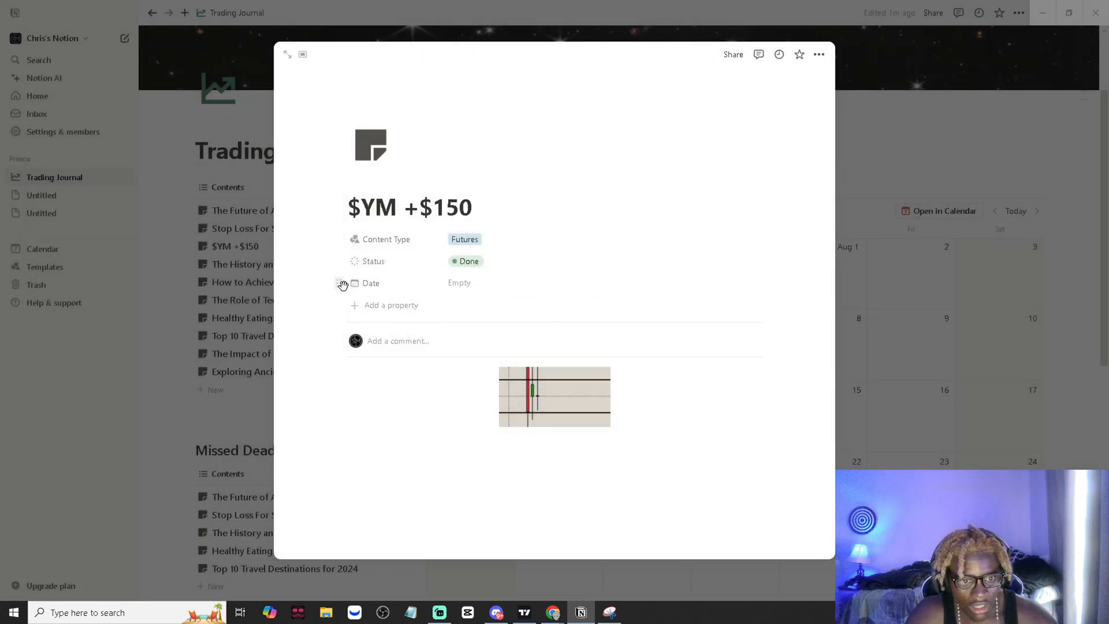
# - View the date picker of the Date property, dismiss it without choosing a date, and close the entry to view the calendar
pyautogui.click(462, 283)
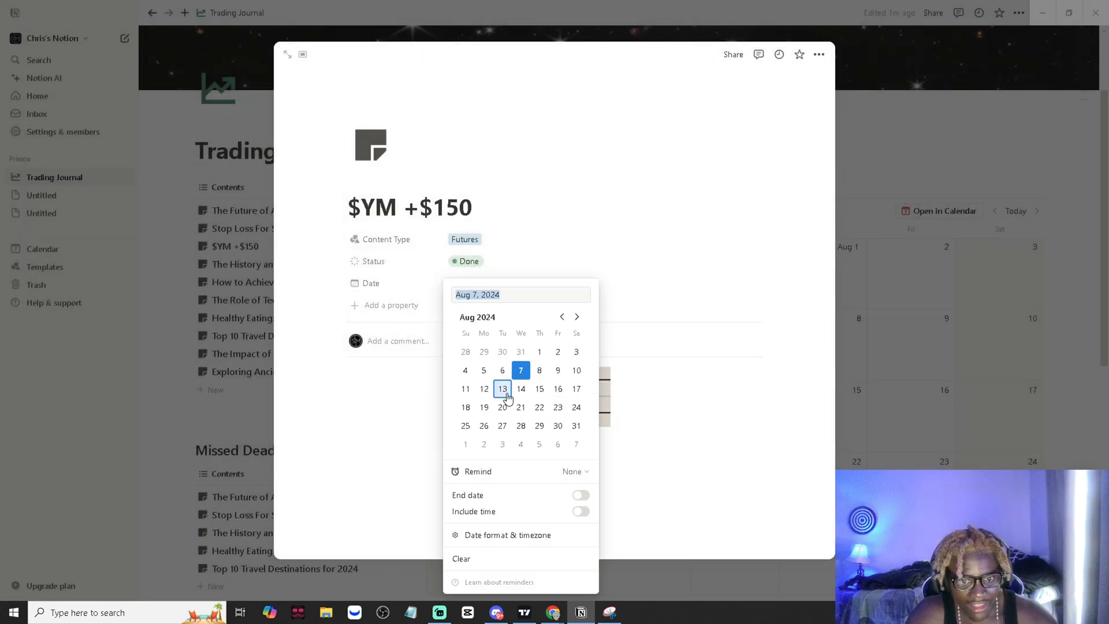
pyautogui.click(365, 442)
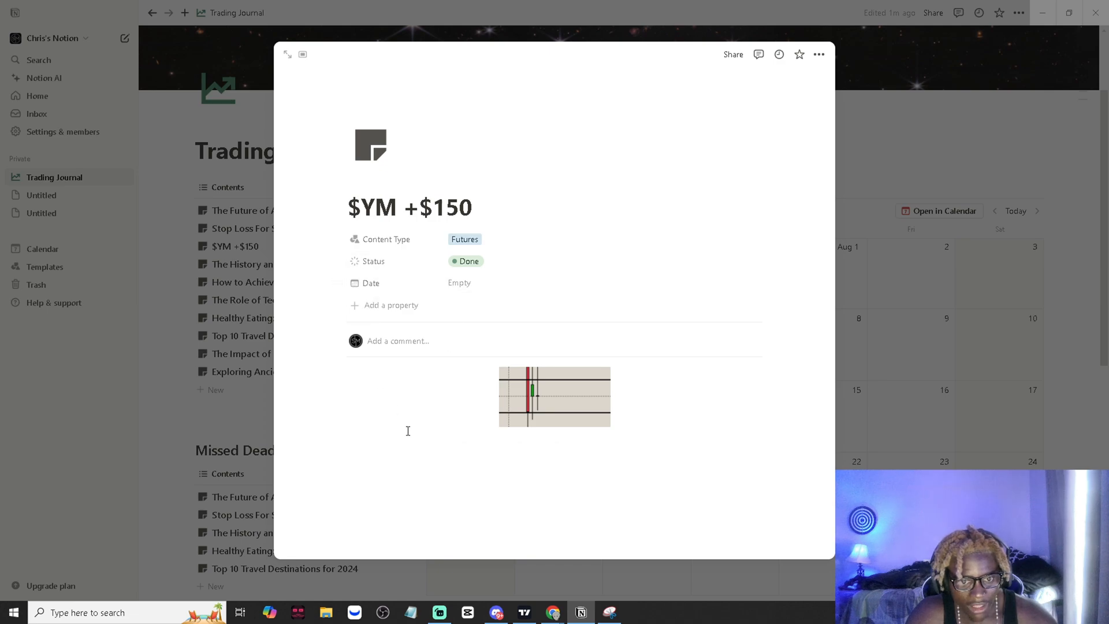
pyautogui.click(915, 364)
pyautogui.scroll(-2, 644, 439)
pyautogui.scroll(1, 646, 440)
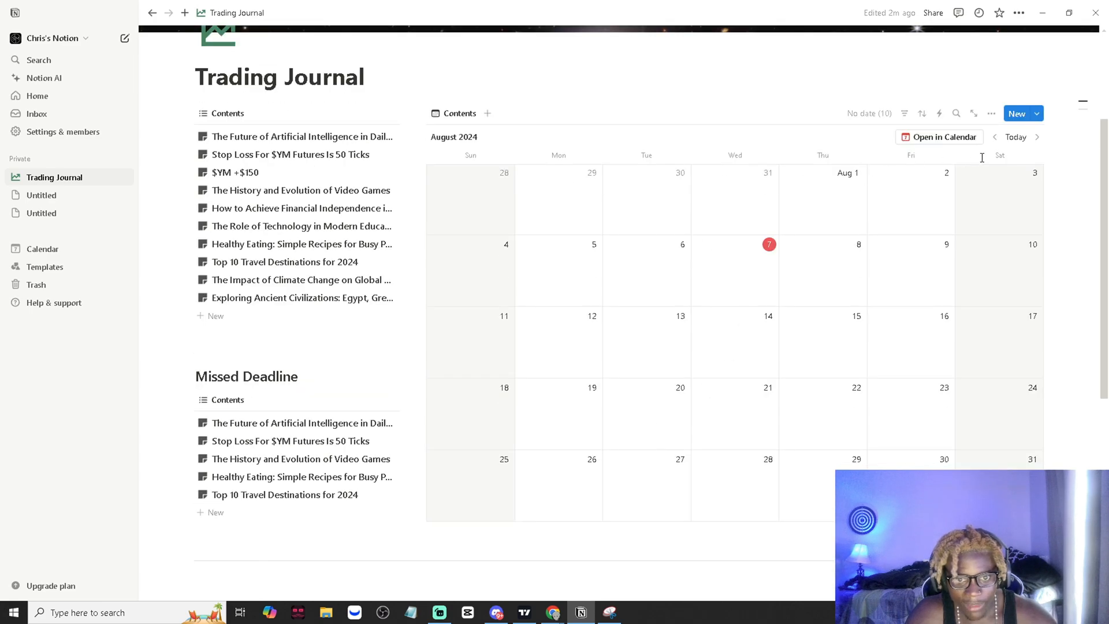
# - Browse the months around August 2024 in the Contents calendar
pyautogui.click(994, 137)
pyautogui.click(994, 137)
pyautogui.click(1021, 137)
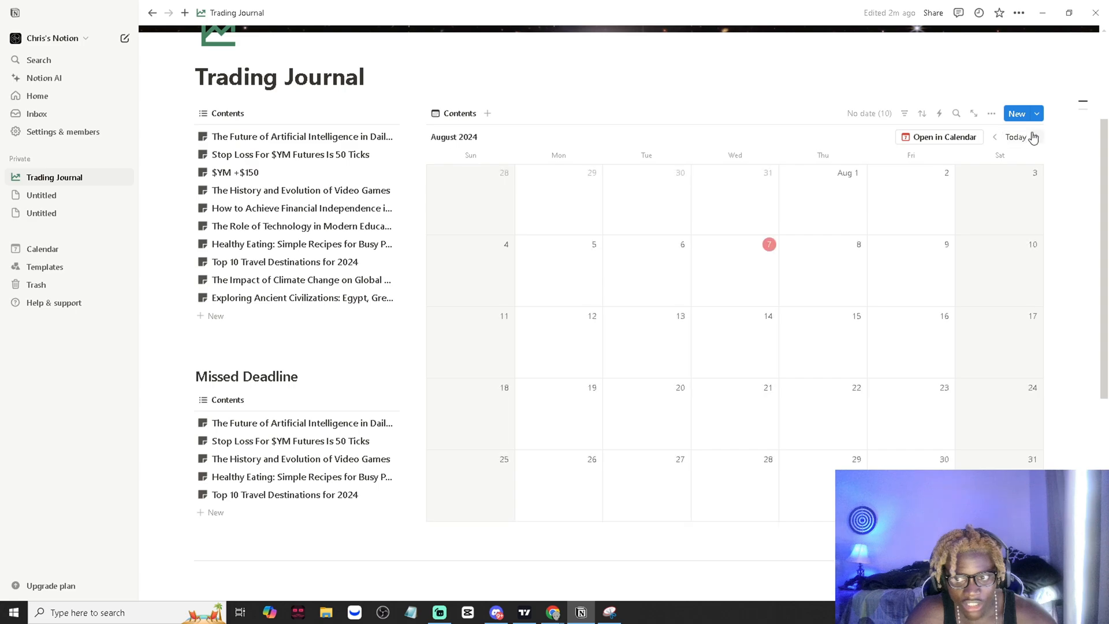
pyautogui.click(1035, 137)
pyautogui.click(1035, 137)
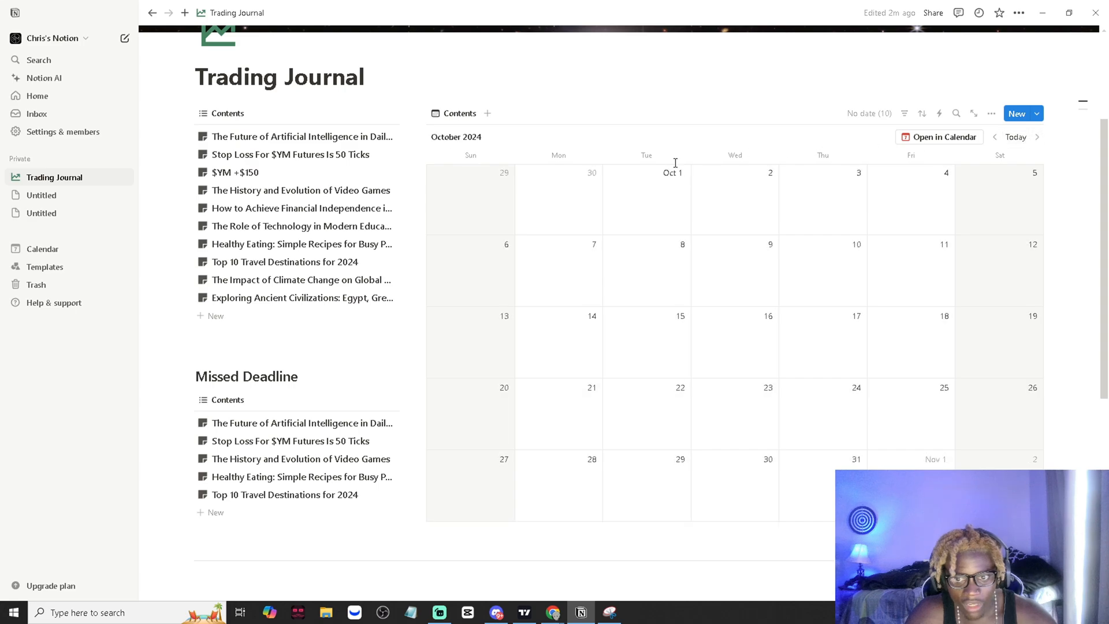
pyautogui.click(995, 137)
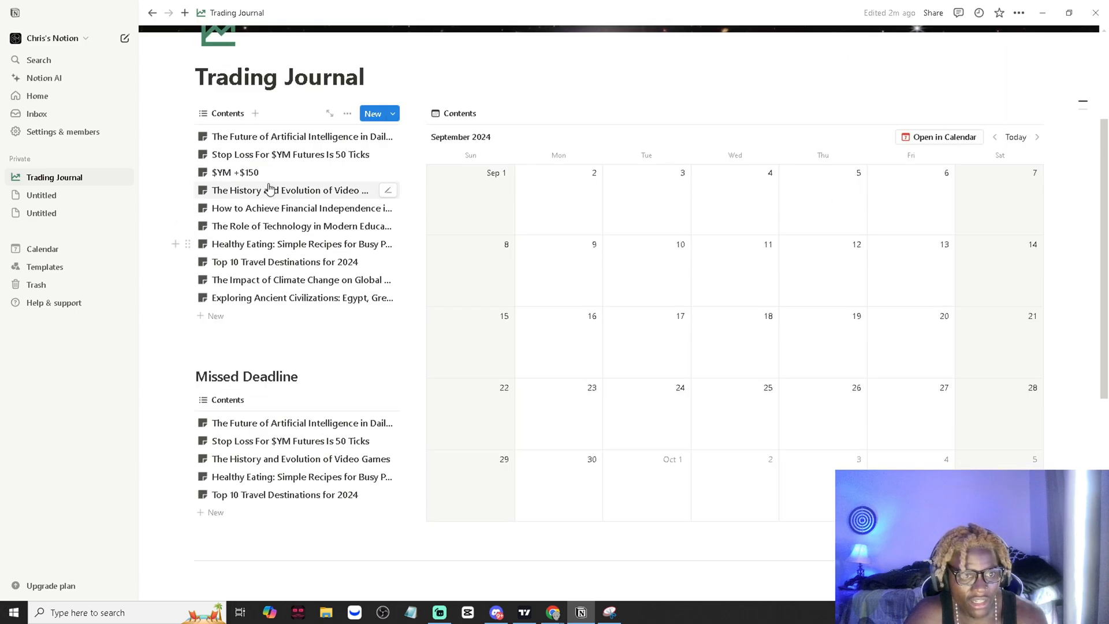
# - Set the Date of the $YM +$150 entry to August 5, 2024 and close the entry
pyautogui.click(272, 172)
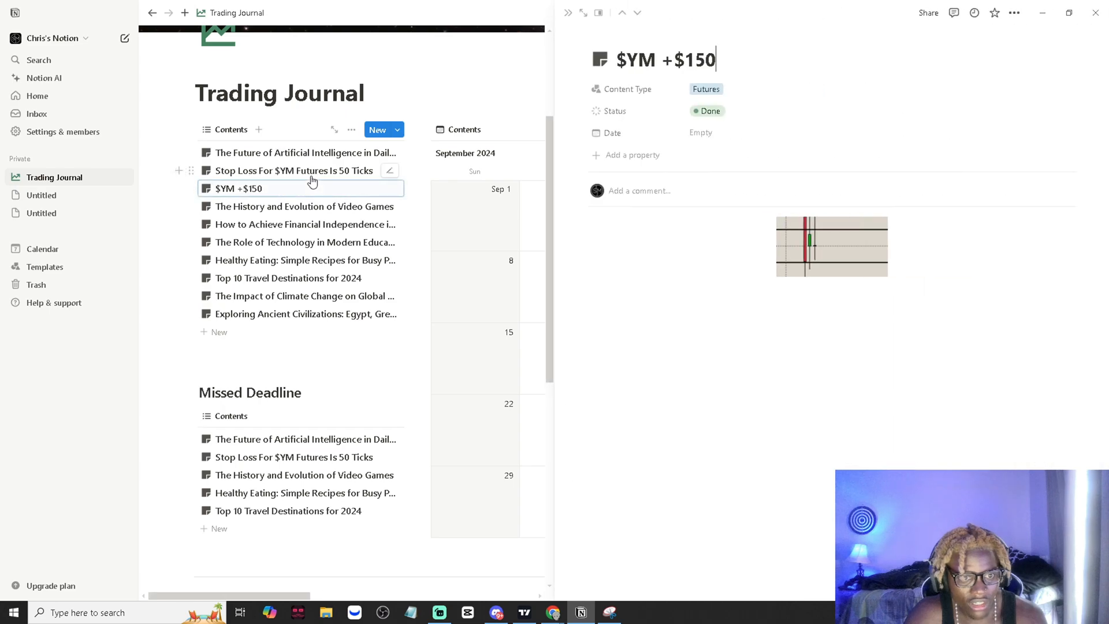
pyautogui.click(700, 133)
pyautogui.click(726, 236)
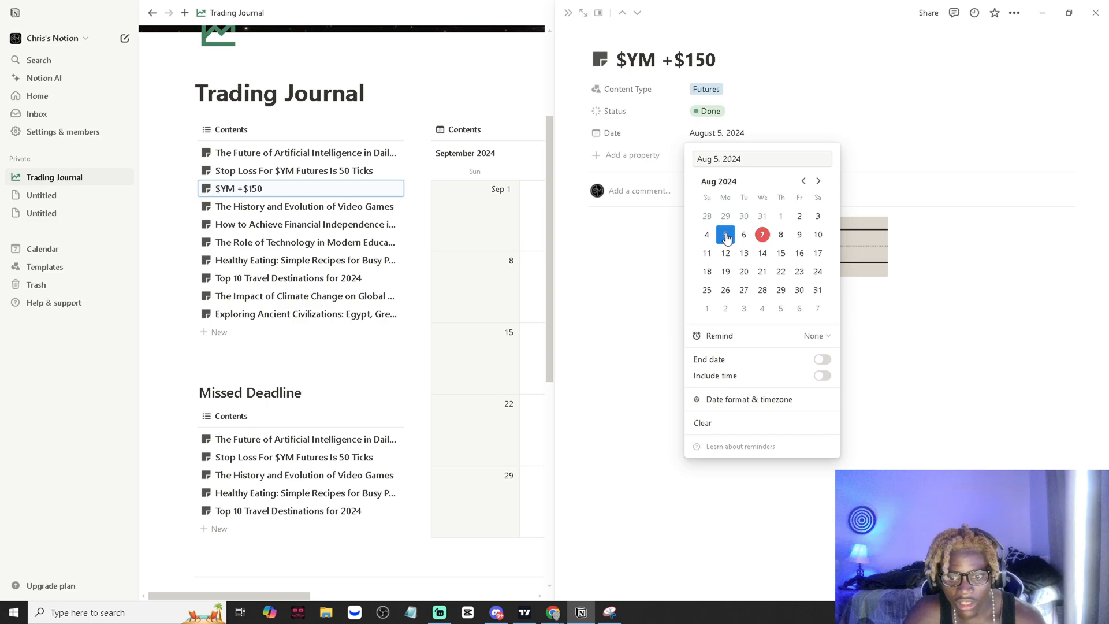
pyautogui.click(637, 443)
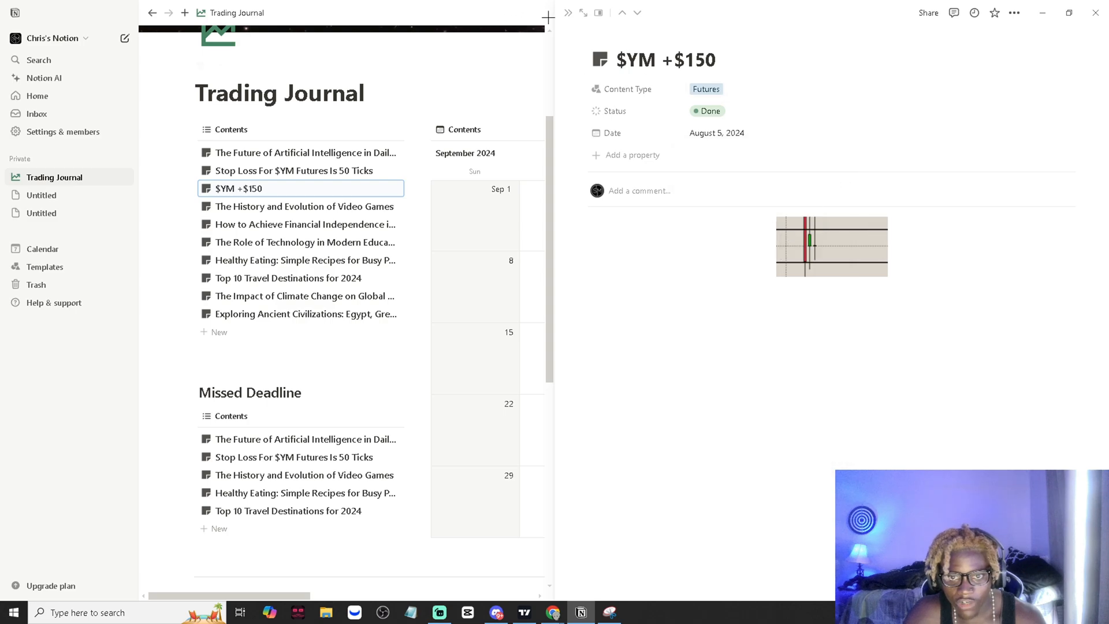
pyautogui.scroll(1, 549, 149)
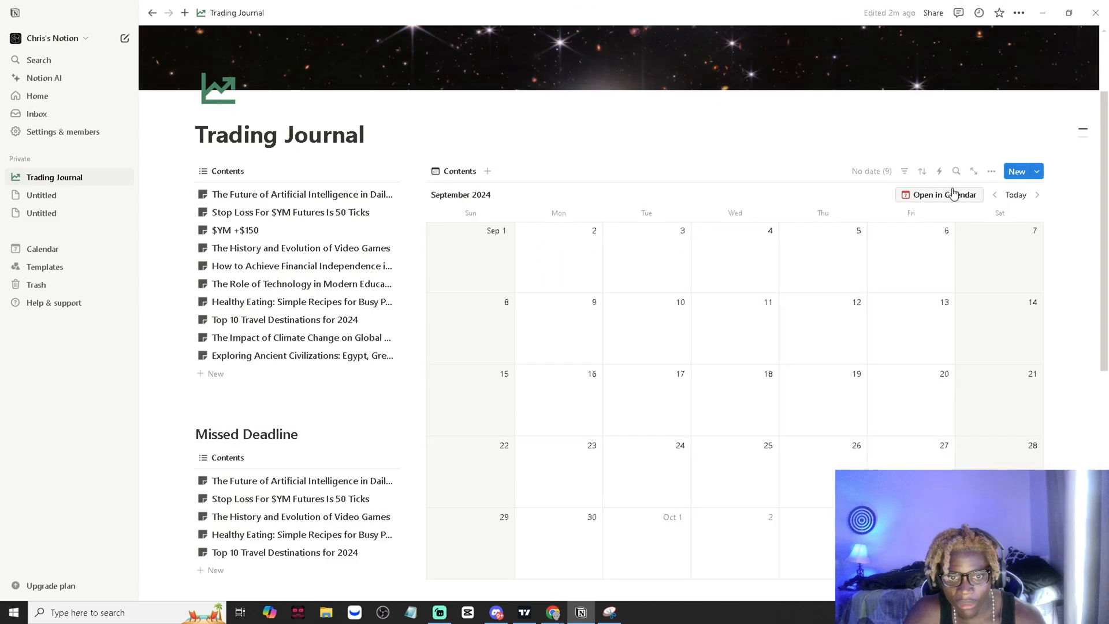
# - Return the calendar to August 2024 and view the $YM +$150 entry from its August 5 card, closing it again
pyautogui.click(999, 199)
pyautogui.click(999, 199)
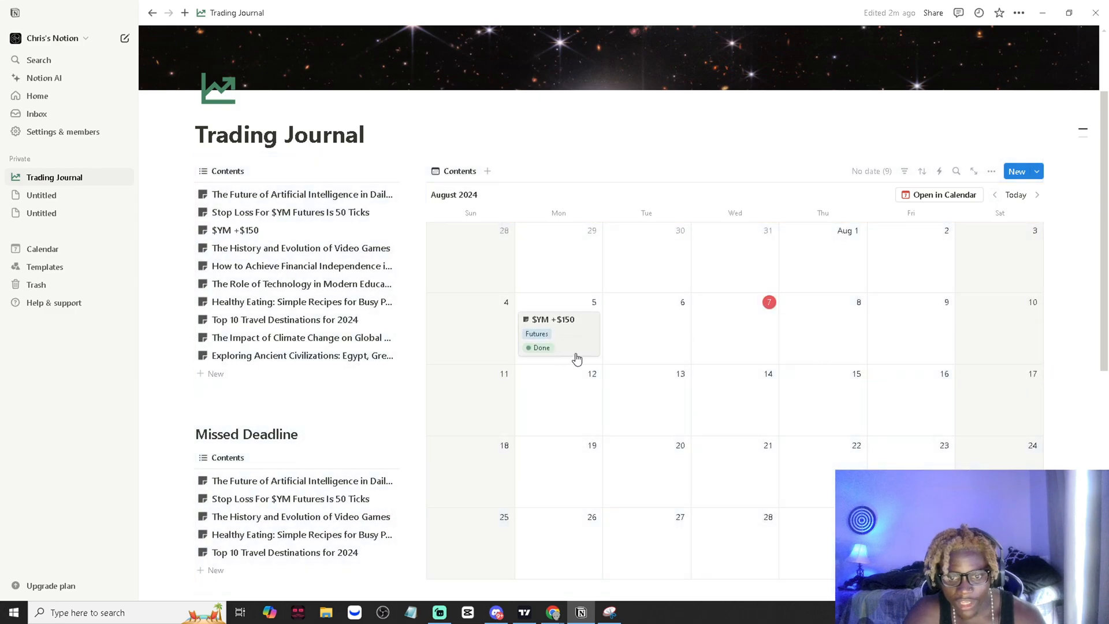
pyautogui.click(574, 354)
pyautogui.click(901, 421)
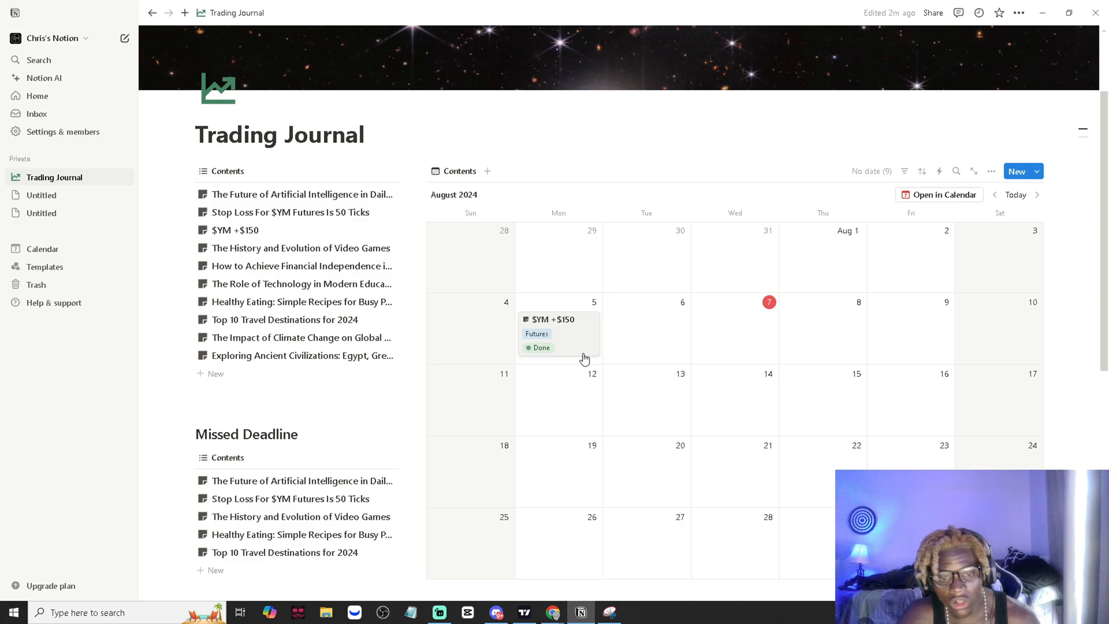
pyautogui.scroll(1, 657, 402)
pyautogui.scroll(-1, 656, 402)
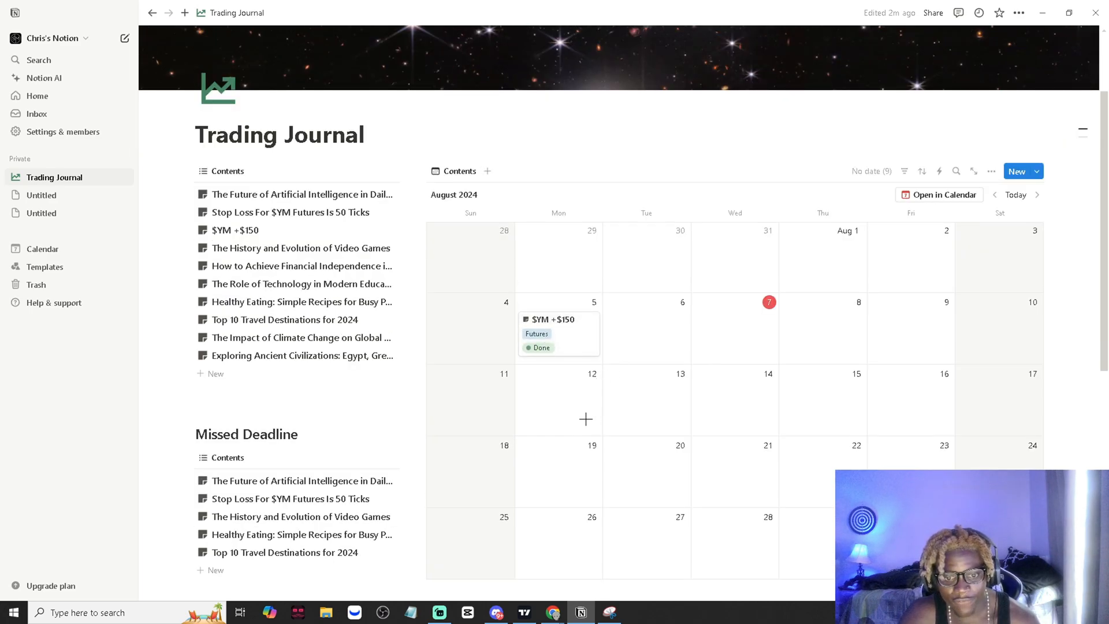
# - Open the $YM +$150 entry from the calendar and bring up the settings of its Status property
pyautogui.click(539, 351)
pyautogui.click(458, 258)
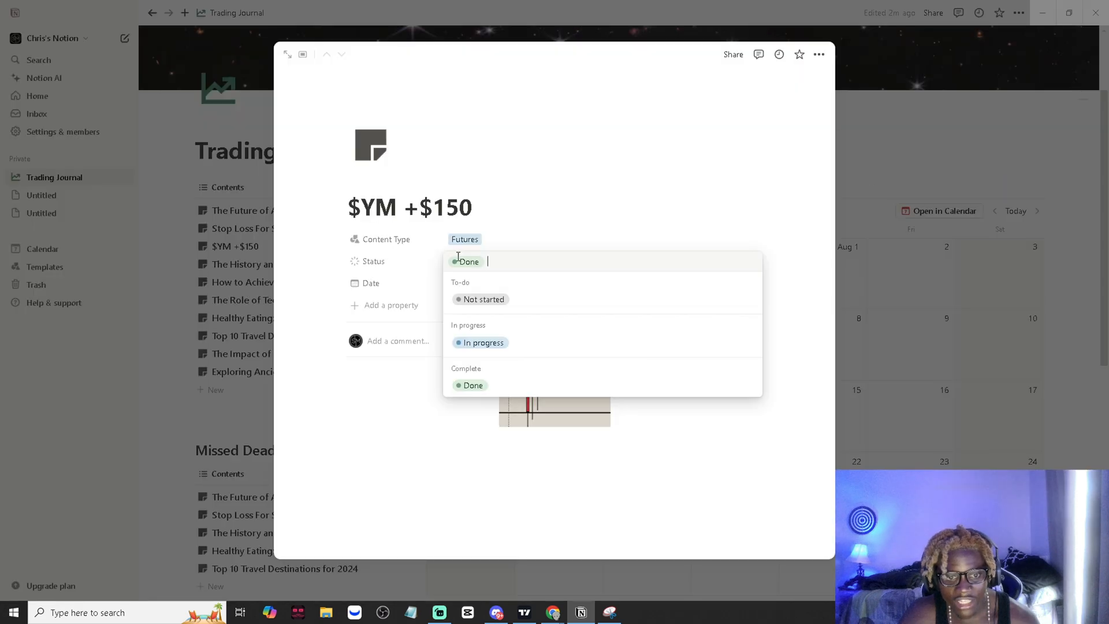
pyautogui.click(349, 262)
pyautogui.click(335, 262)
pyautogui.click(415, 299)
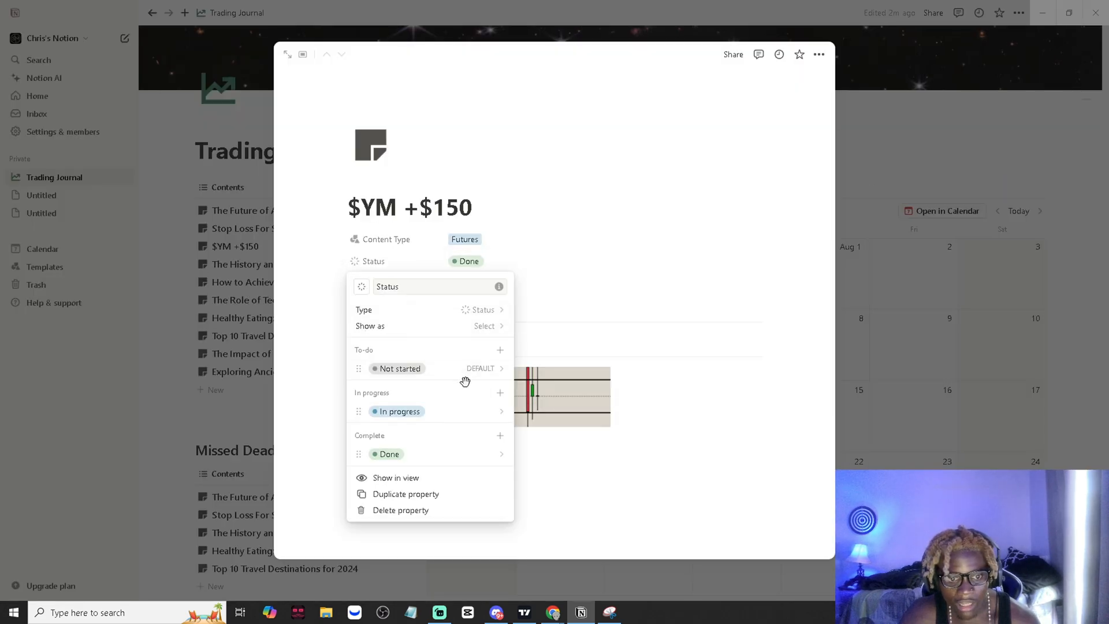
# - Rename the "Not started" option of Status as "Won"
pyautogui.click(404, 369)
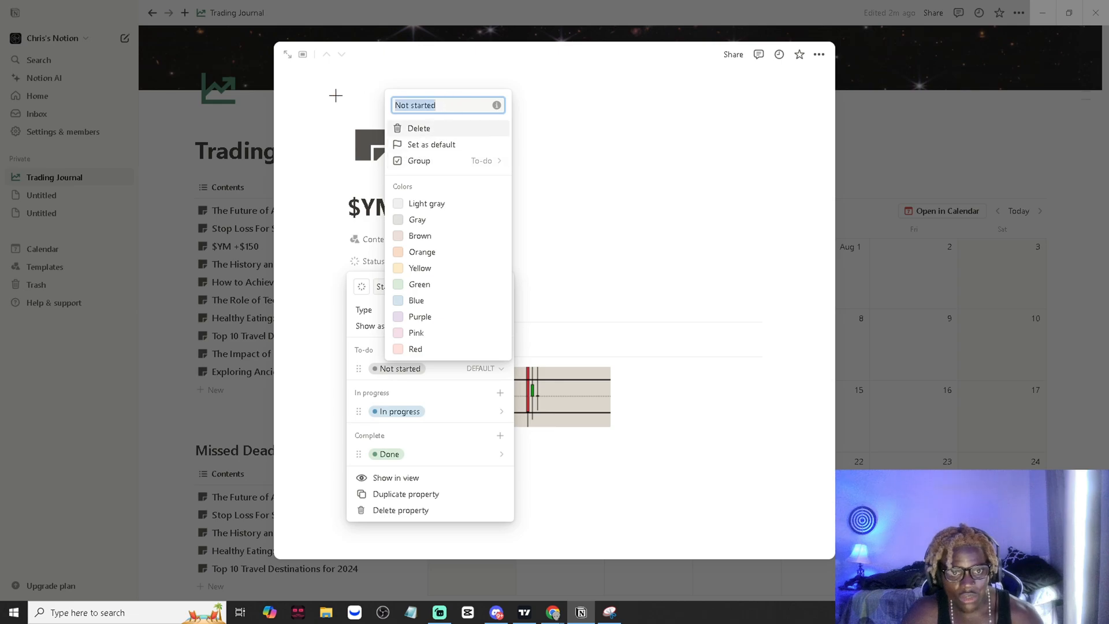
pyautogui.write('W')
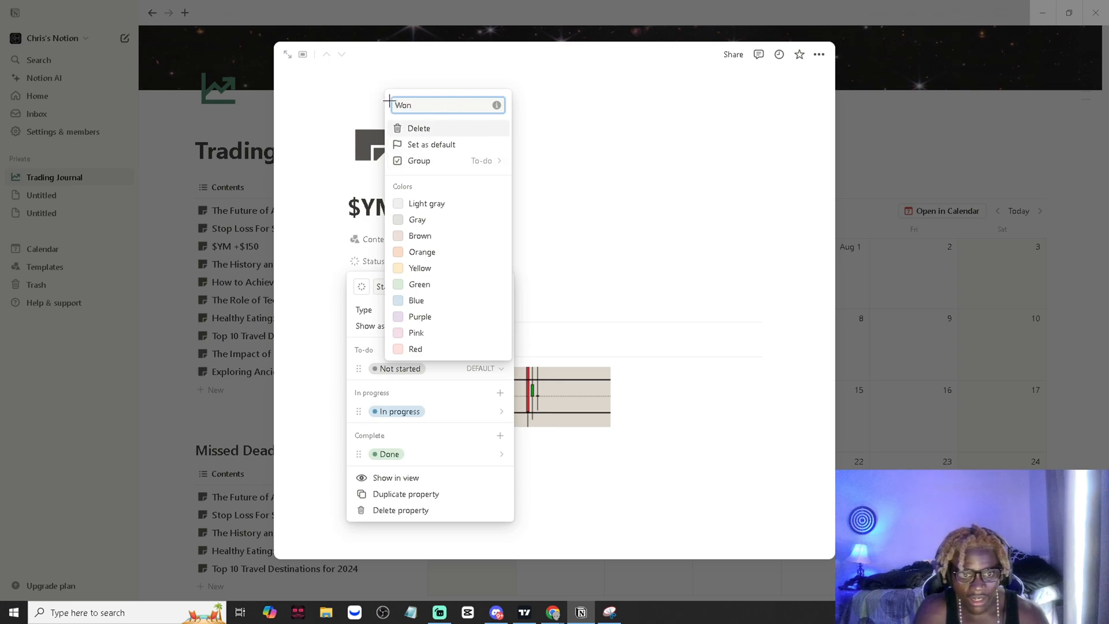
pyautogui.write('on')
pyautogui.press('Return')
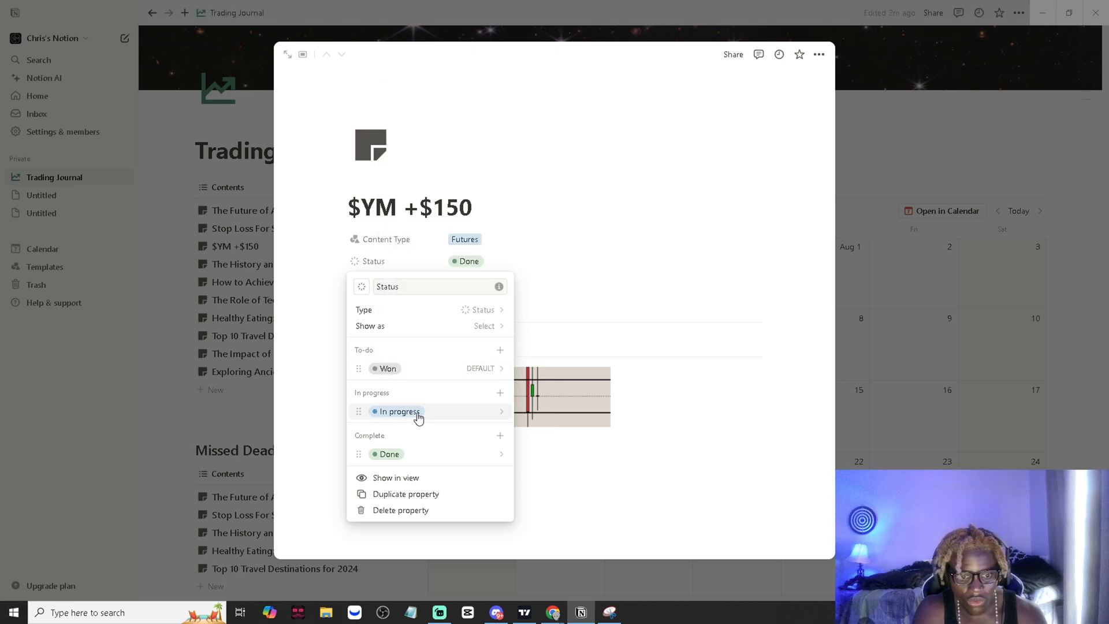
# - Rename the To-do option of Status as "No Trades/Breakeven"
pyautogui.click(400, 370)
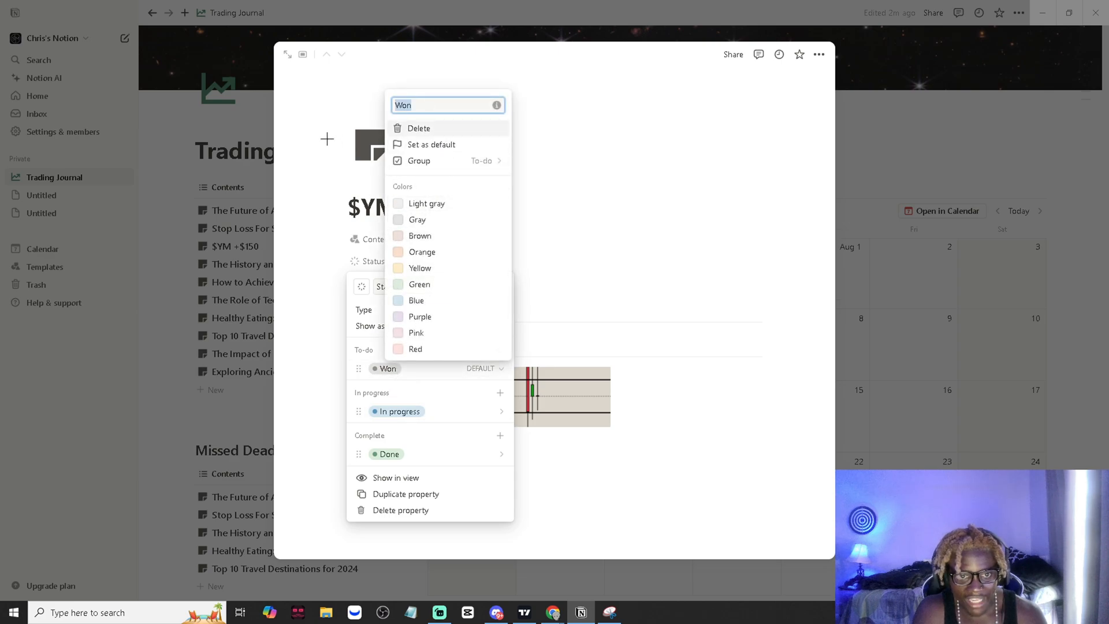
pyautogui.write('Breakeve')
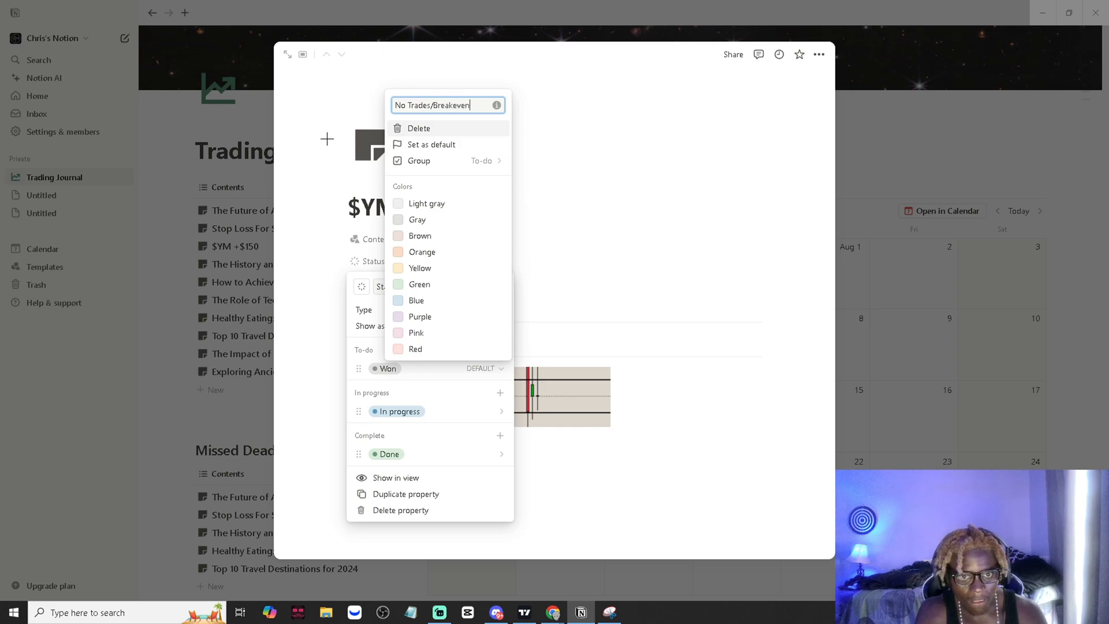
pyautogui.press('Return')
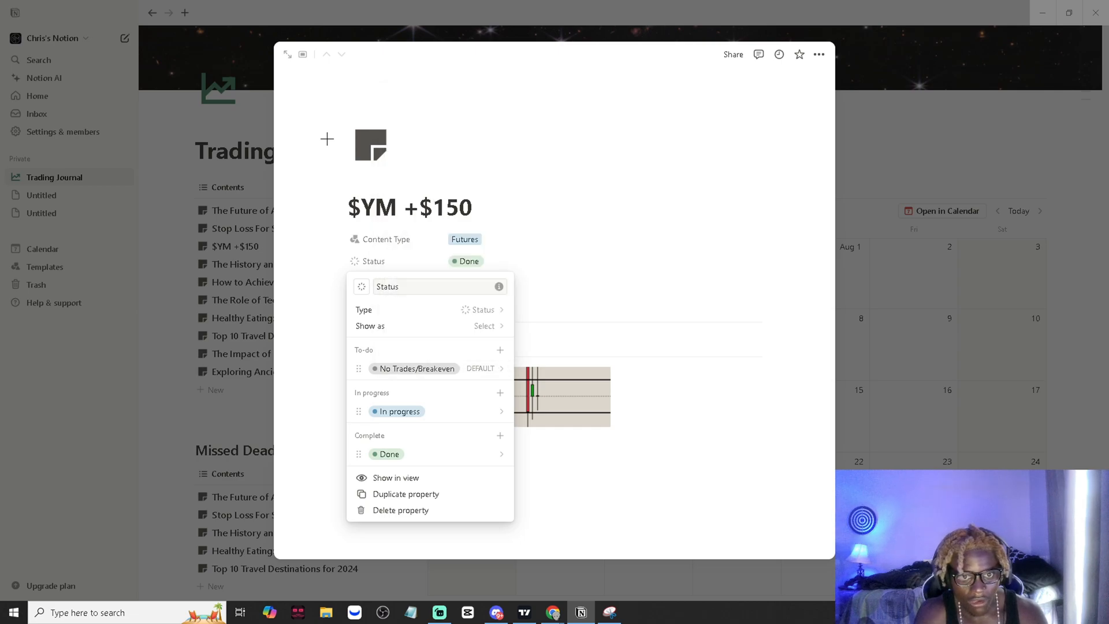
# - Rename the "In progress" option of Status as "Loss" and color it red
pyautogui.click(453, 420)
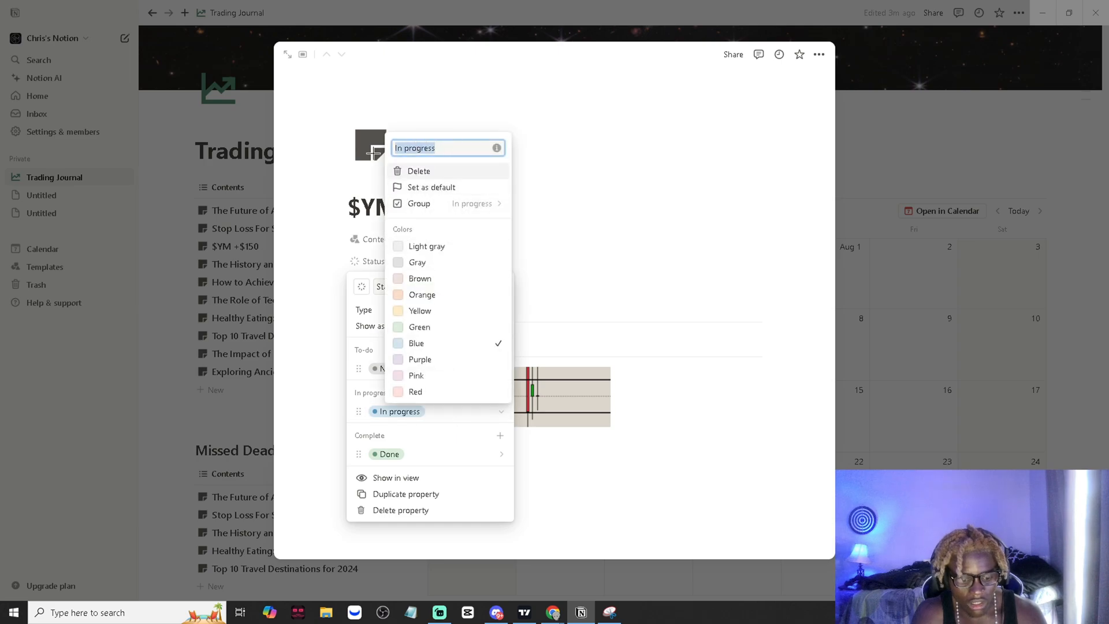
pyautogui.write('Loss')
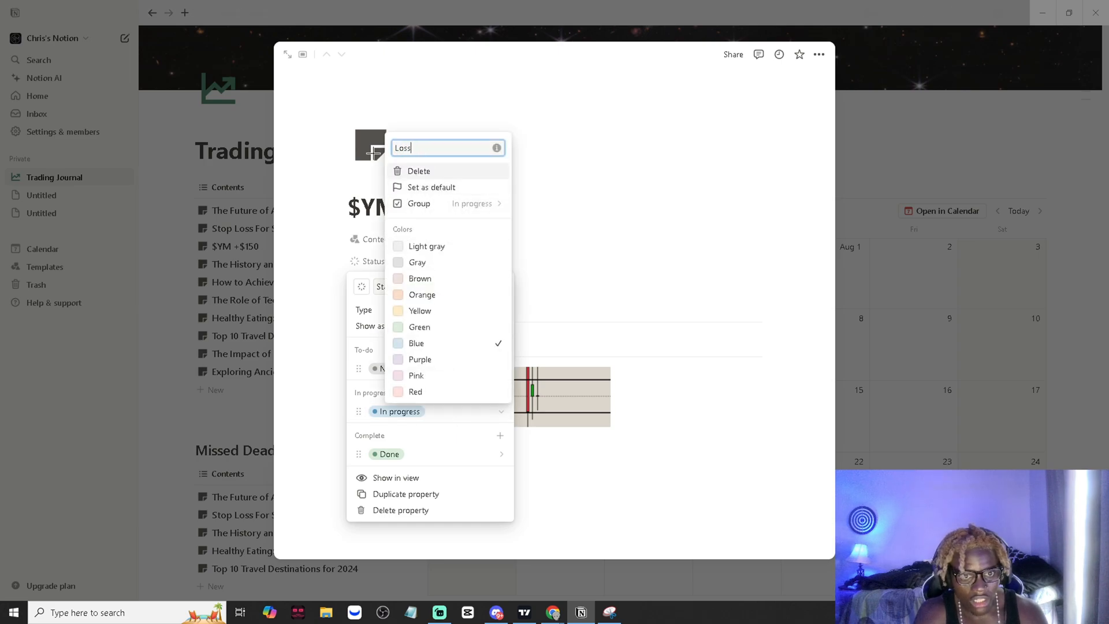
pyautogui.click(419, 393)
# - Rename the "Done" option of Status as "Win" and close the entry to return to the calendar
pyautogui.click(393, 463)
pyautogui.click(389, 455)
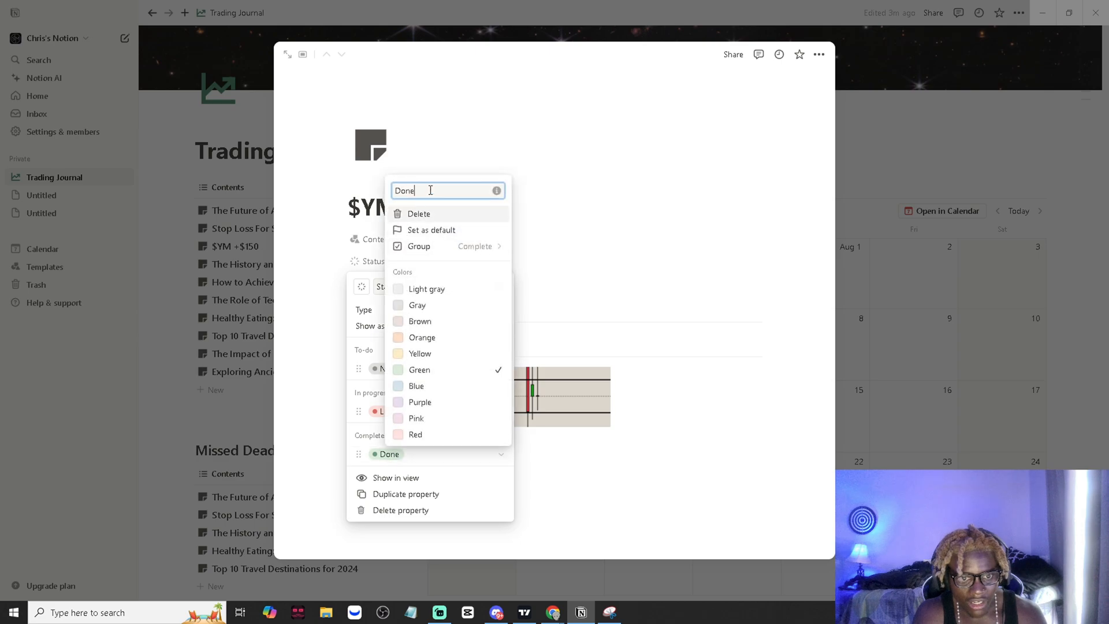
pyautogui.write('Win')
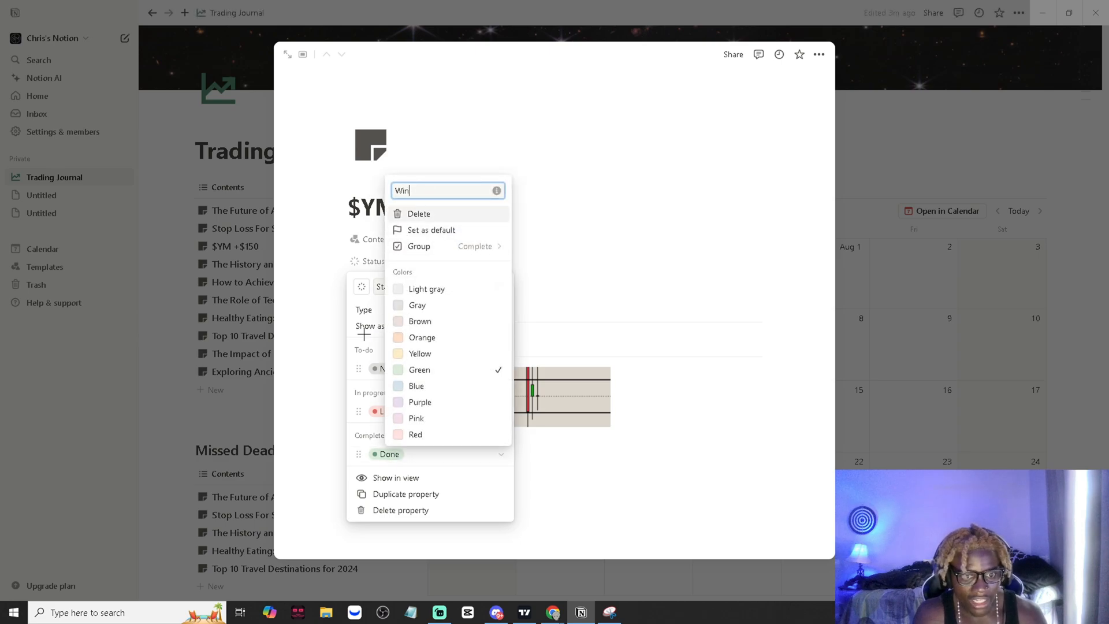
pyautogui.click(364, 334)
pyautogui.click(600, 497)
pyautogui.click(900, 358)
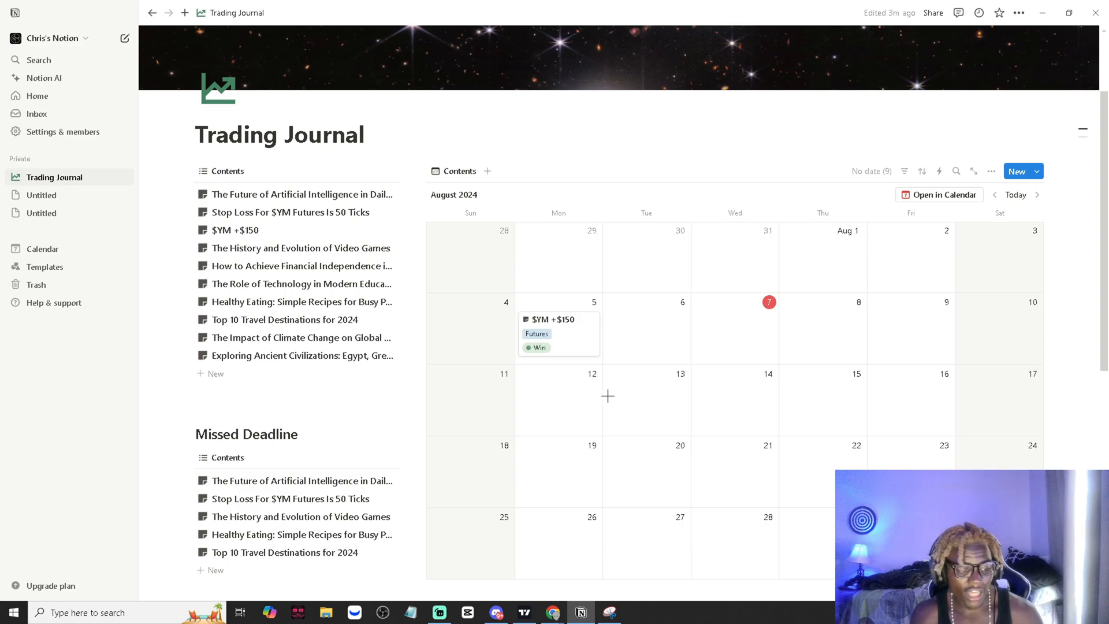
# - Open the $YM +$150 entry, switch to TradingView, and capture and copy a large snip of the YM1! chart with Snipping Tool
pyautogui.click(577, 349)
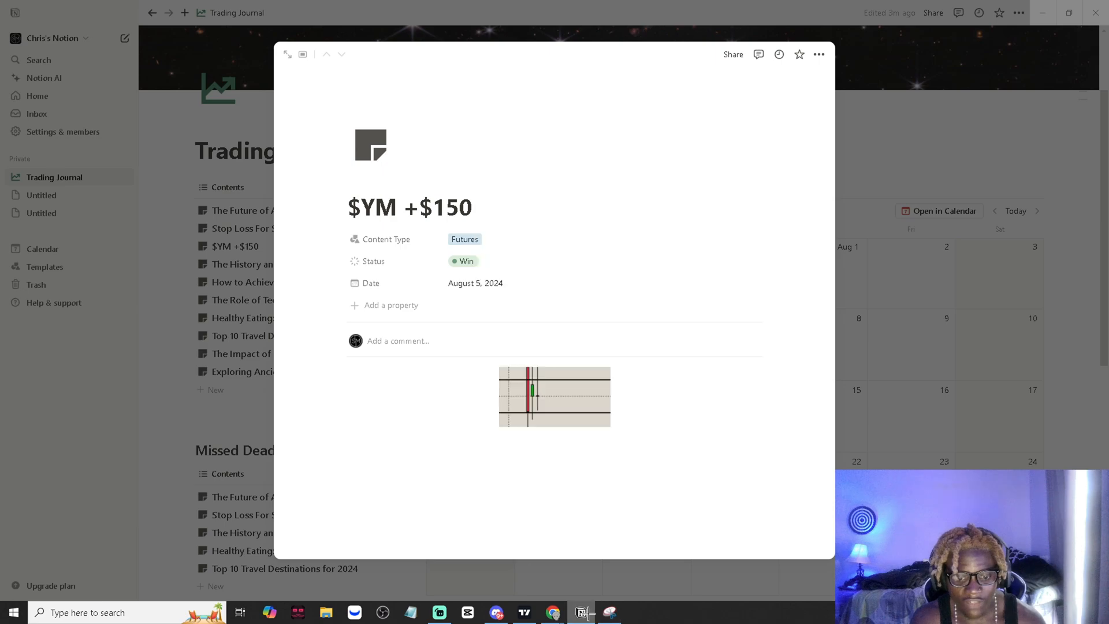
pyautogui.click(523, 611)
pyautogui.click(610, 611)
pyautogui.click(495, 248)
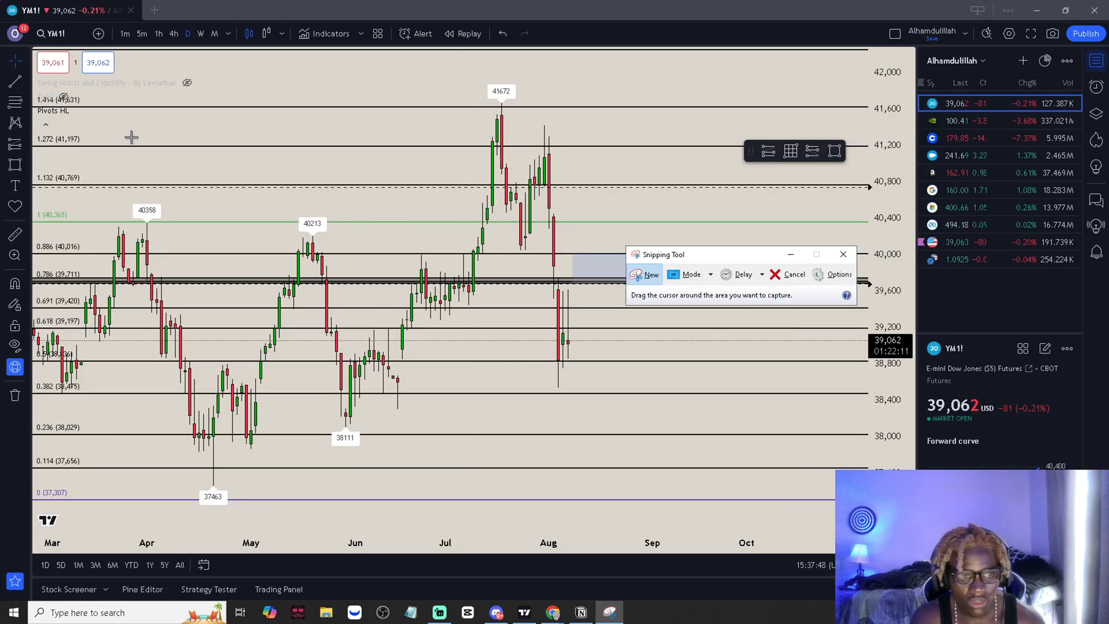
pyautogui.moveTo(210, 84); pyautogui.dragTo(813, 415)
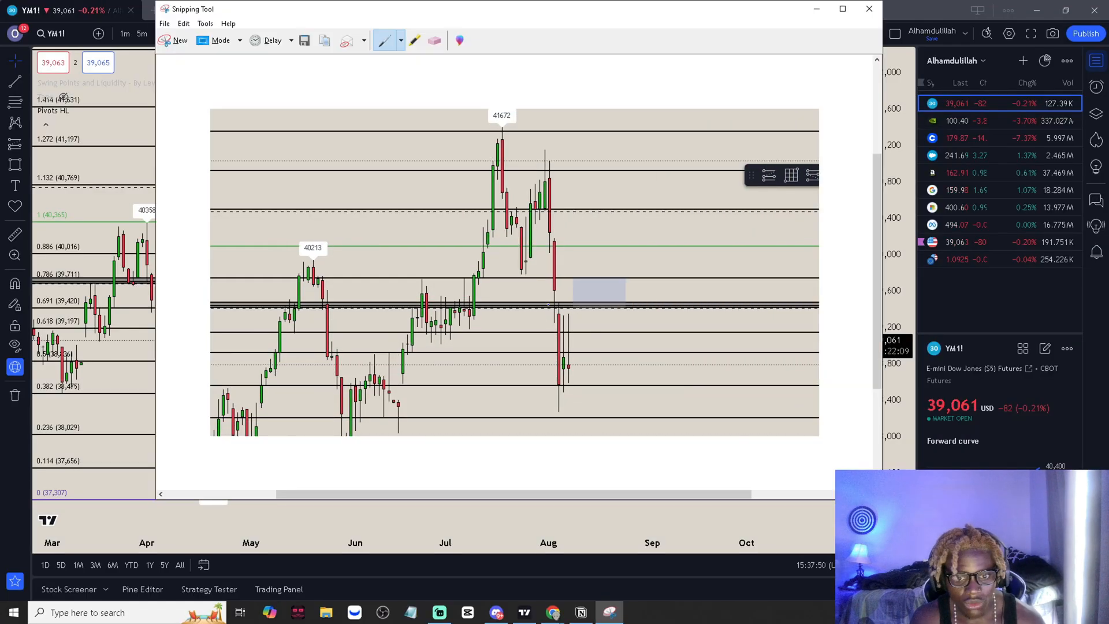
pyautogui.rightClick(550, 306)
pyautogui.click(576, 325)
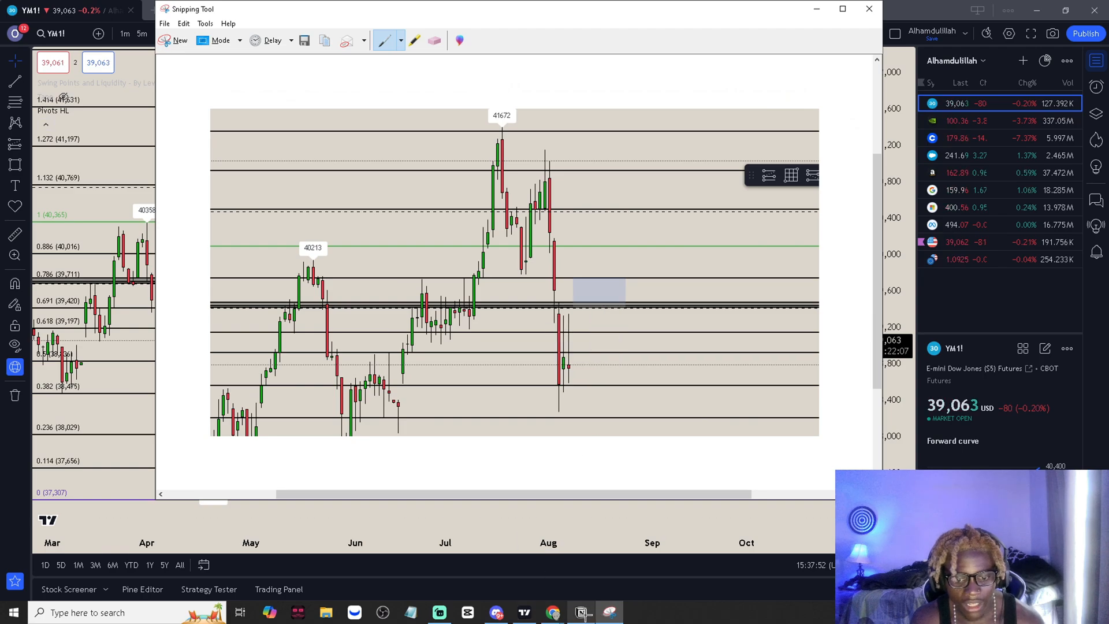
# - Switch back to Notion and replace the entry's small chart image with the copied snip, closing and reopening the entry to check it
pyautogui.click(581, 612)
pyautogui.rightClick(541, 417)
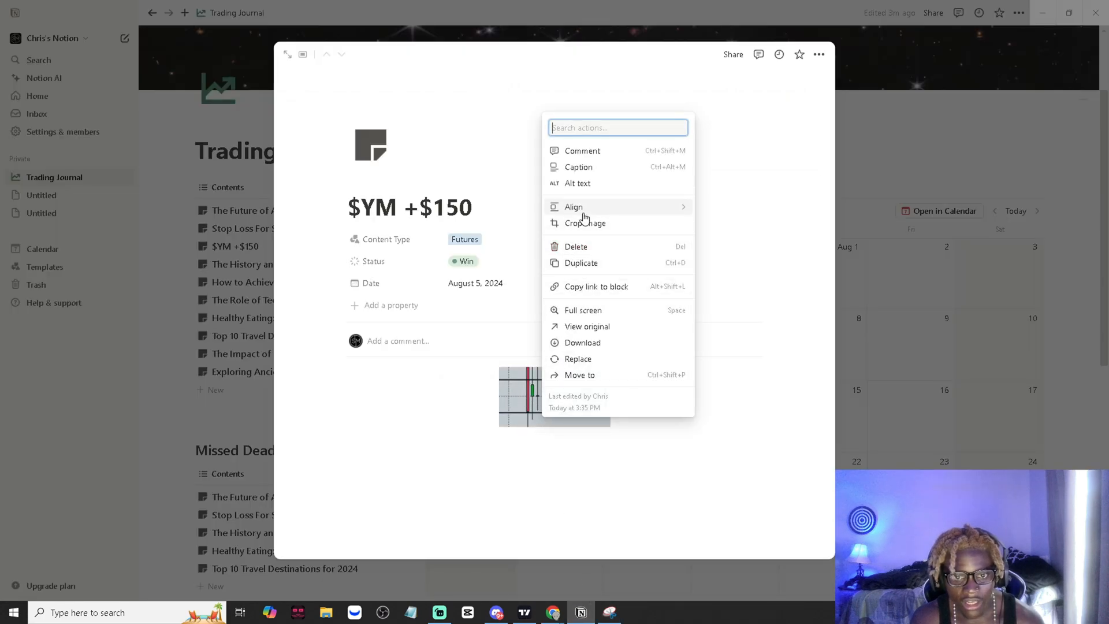
pyautogui.click(578, 258)
pyautogui.click(557, 426)
pyautogui.hotkey('ctrl', 'v')
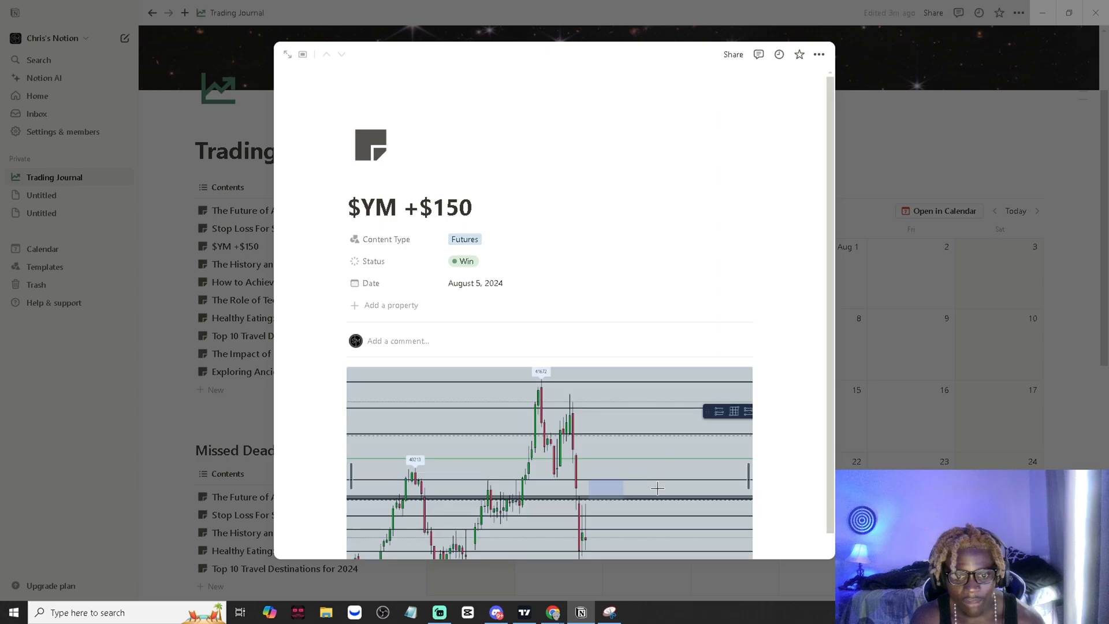
pyautogui.click(886, 404)
pyautogui.click(549, 329)
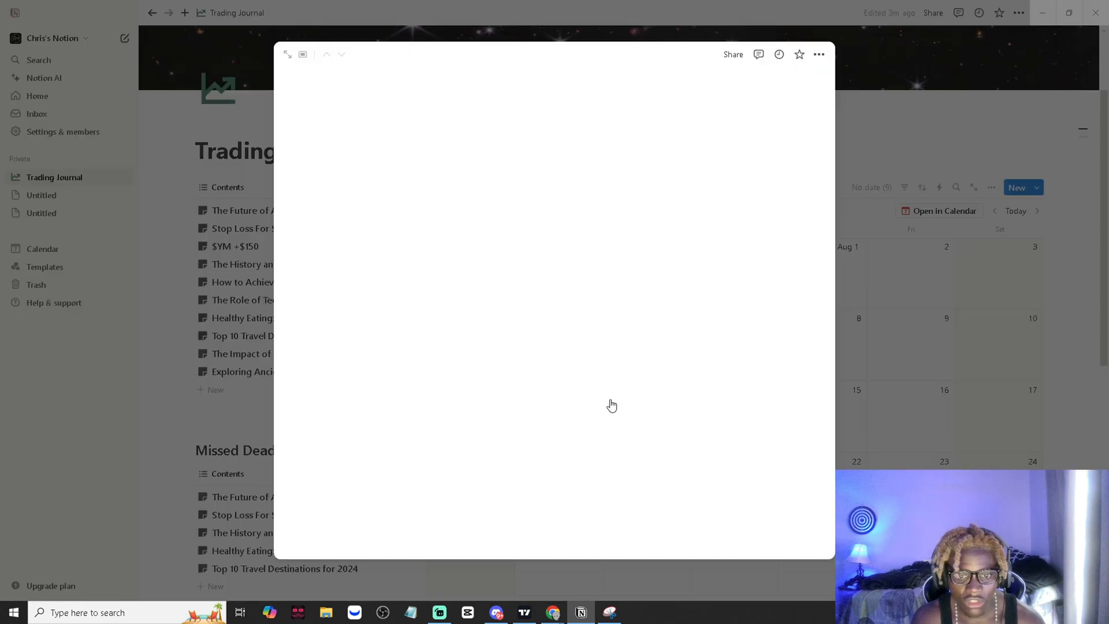